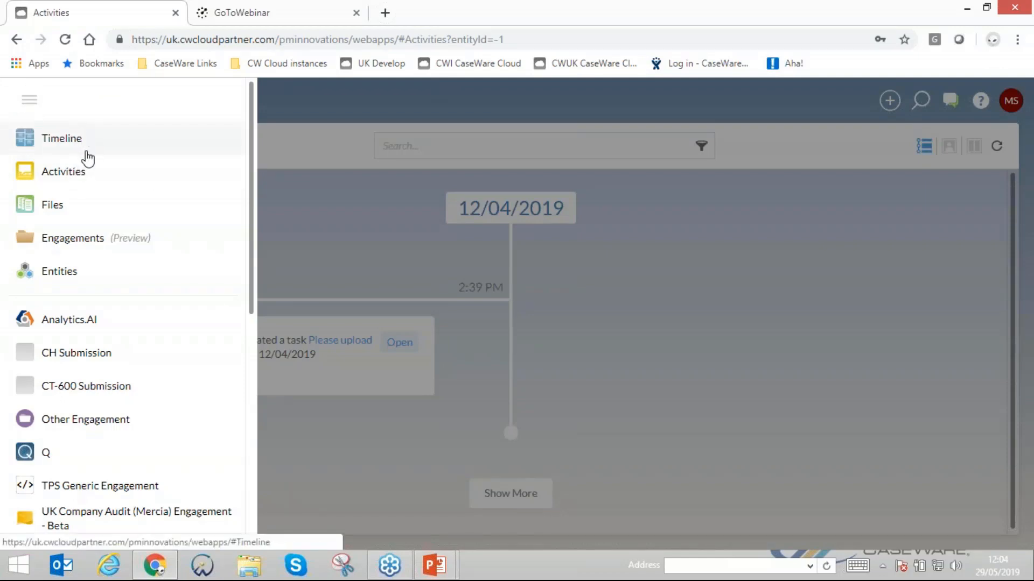
- Open the UK Xtend engagement list across all entities
scroll(89, 156, "down", 4)
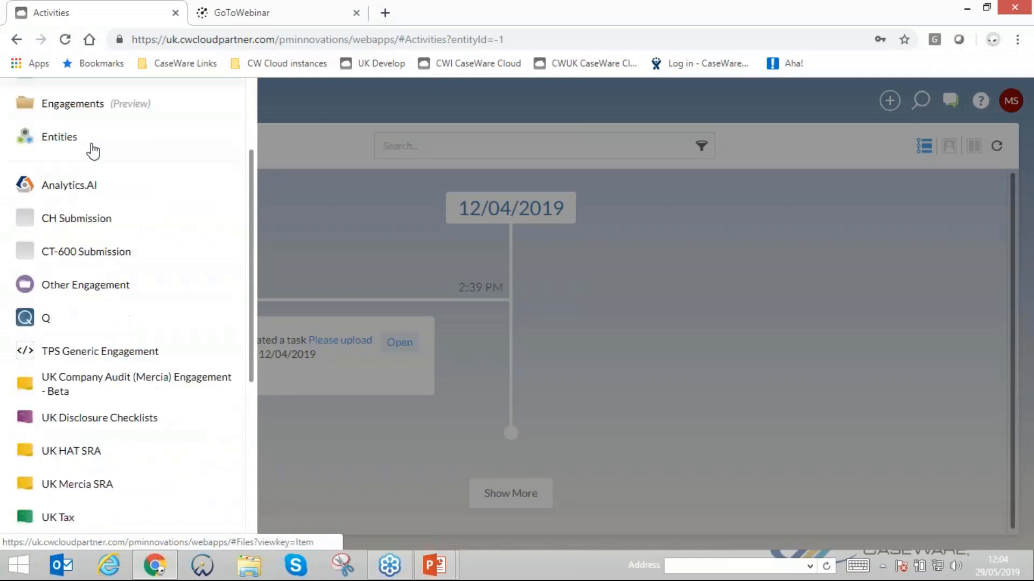
scroll(93, 150, "down", 2)
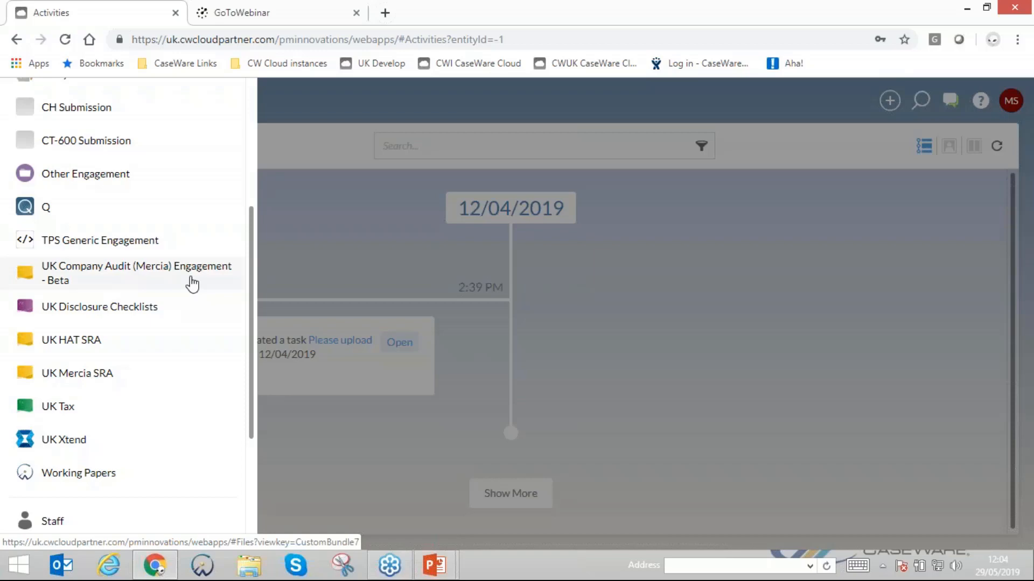
scroll(192, 283, "down", 1)
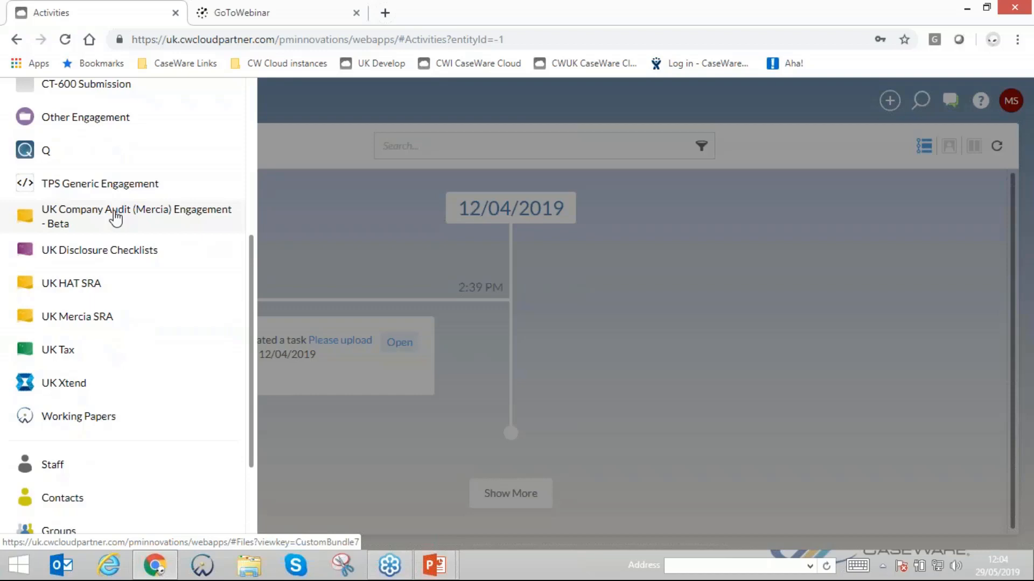
left_click(57, 392)
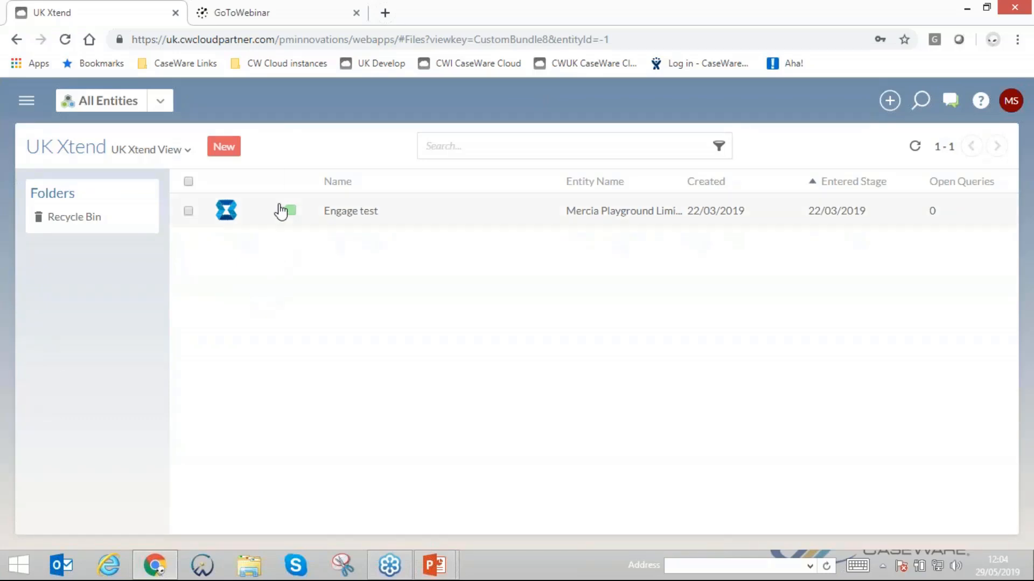
- Switch the UK Xtend list to the Staff Assignments View
left_click(719, 146)
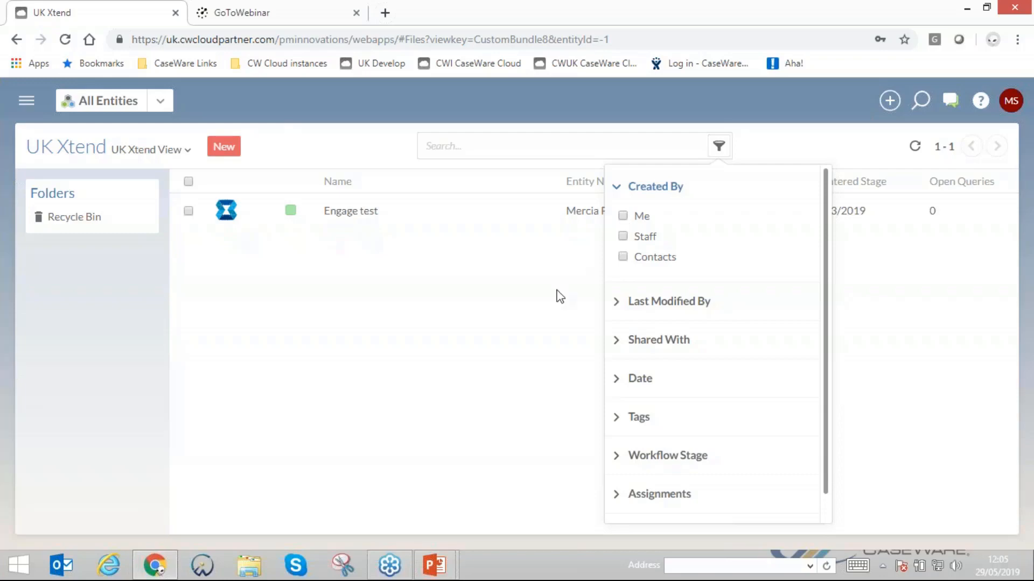
left_click(171, 155)
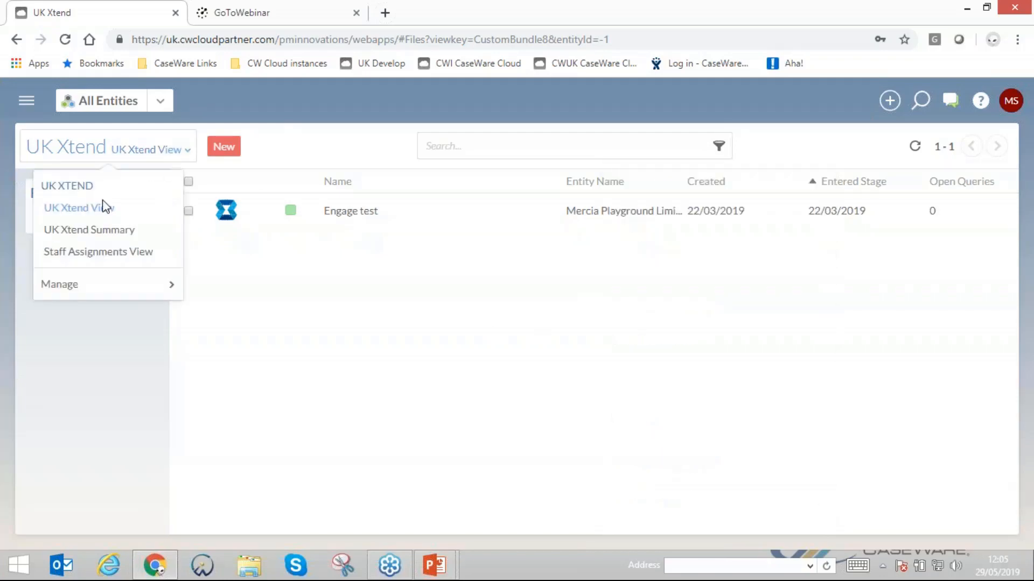
left_click(100, 252)
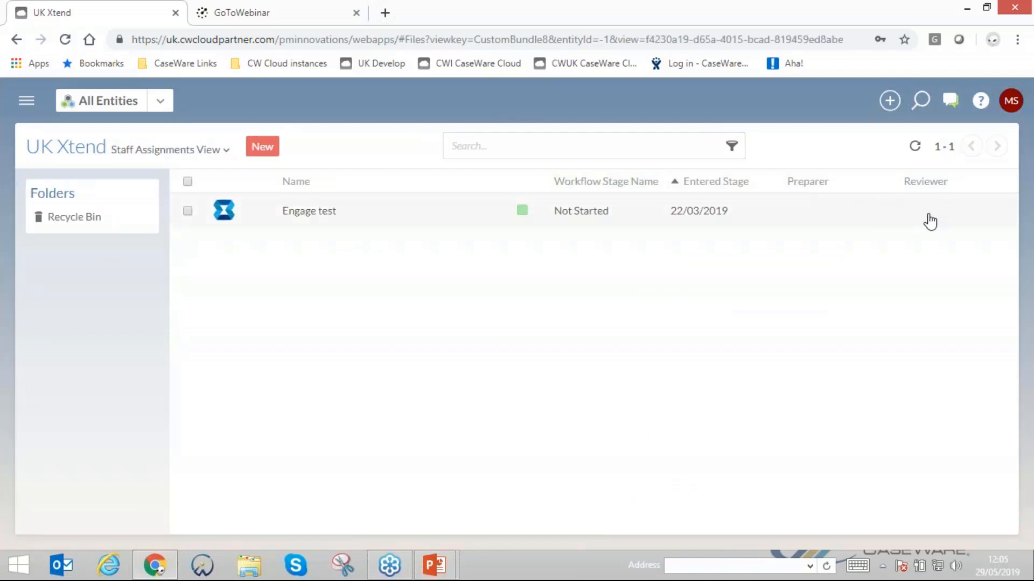
- Review the filter options available for the UK Xtend list, including the Advanced column condition
left_click(731, 151)
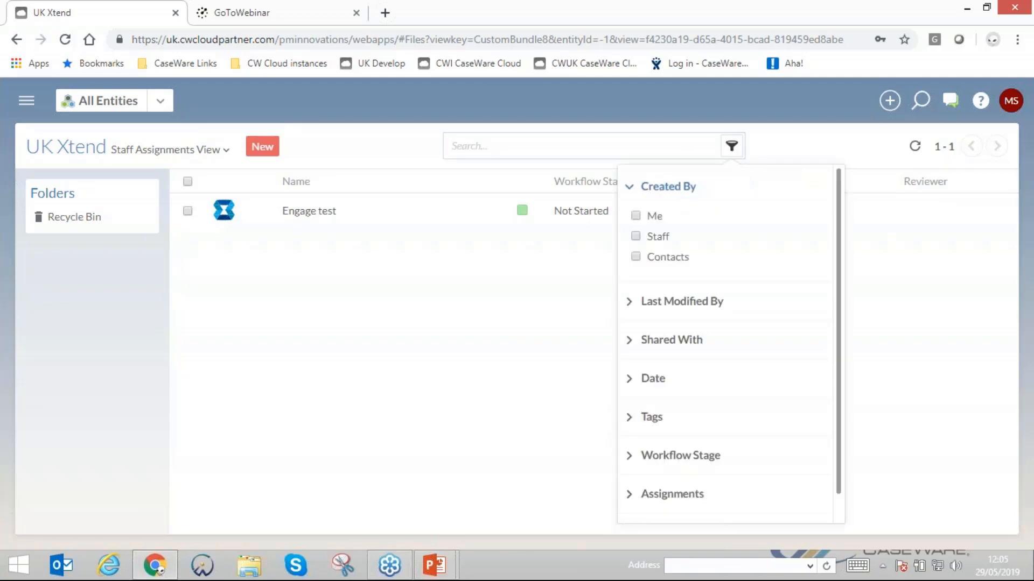
scroll(815, 316, "down", 1)
left_click(625, 505)
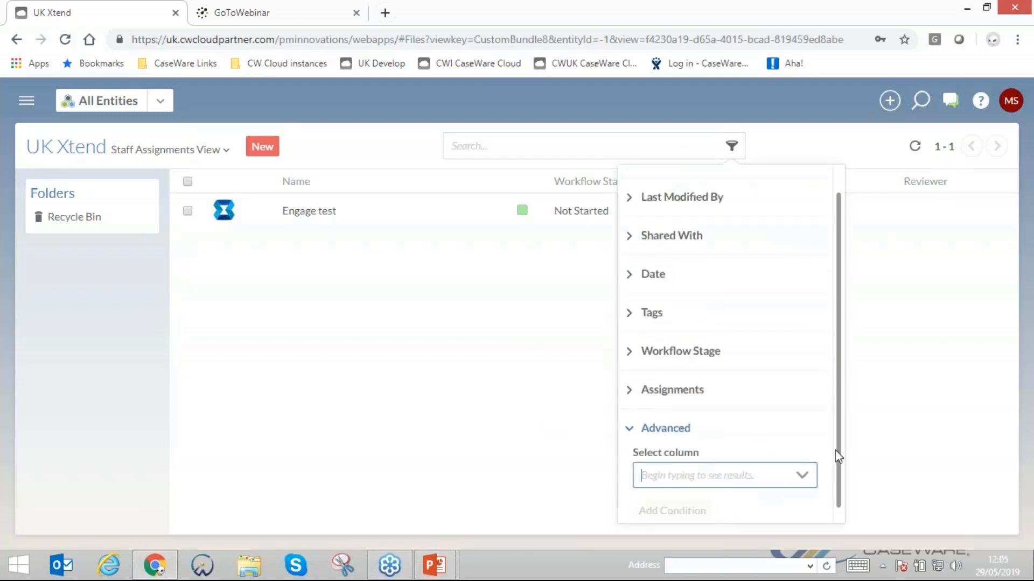
left_click(631, 436)
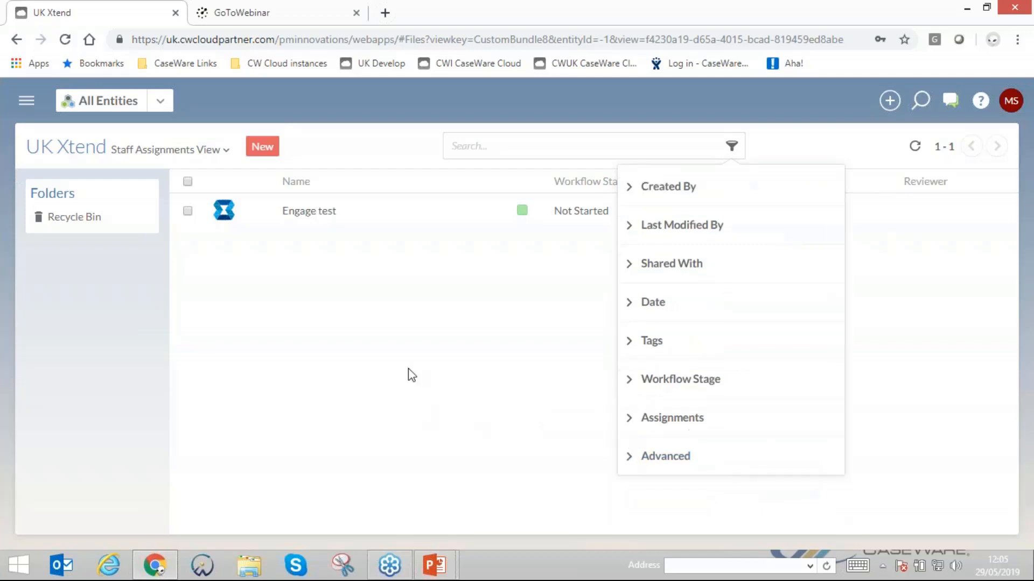
left_click(459, 307)
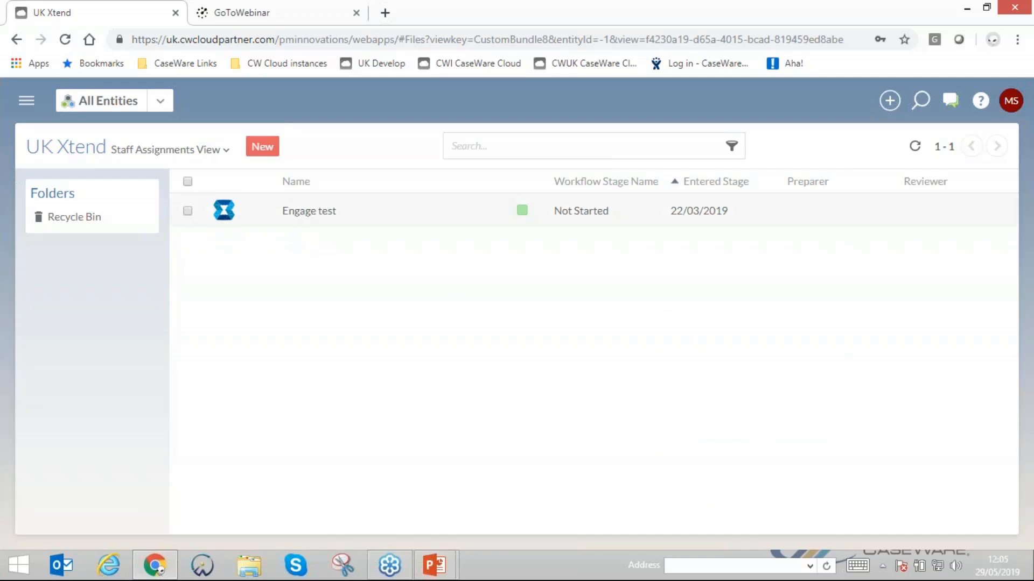
- Start a new UK Xtend engagement for CMA Partnerships Limited, named "CMA 2019", with the year set to Year 1
left_click(263, 145)
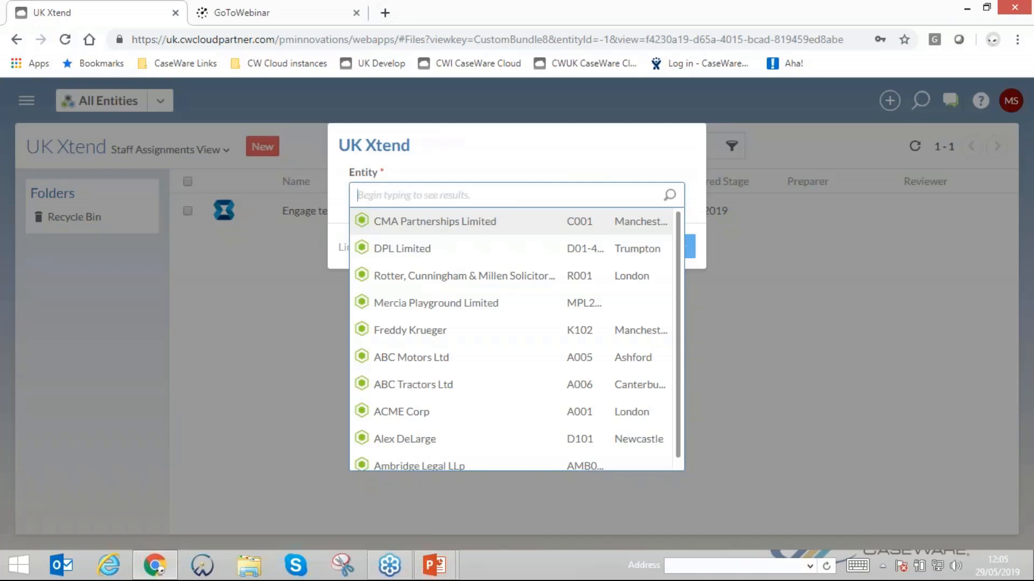
left_click(447, 225)
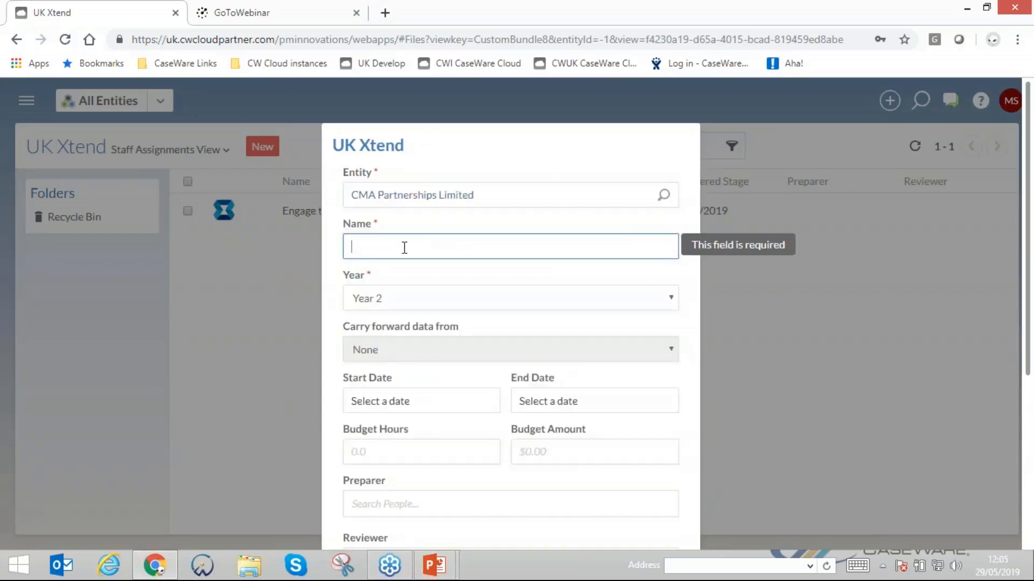
type("CMA 2")
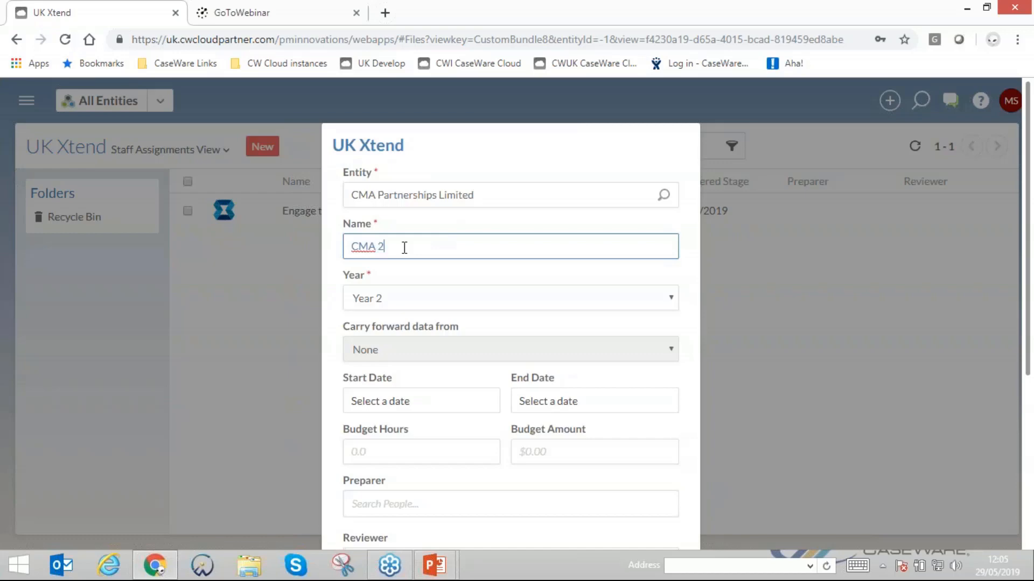
type("019")
left_click(415, 301)
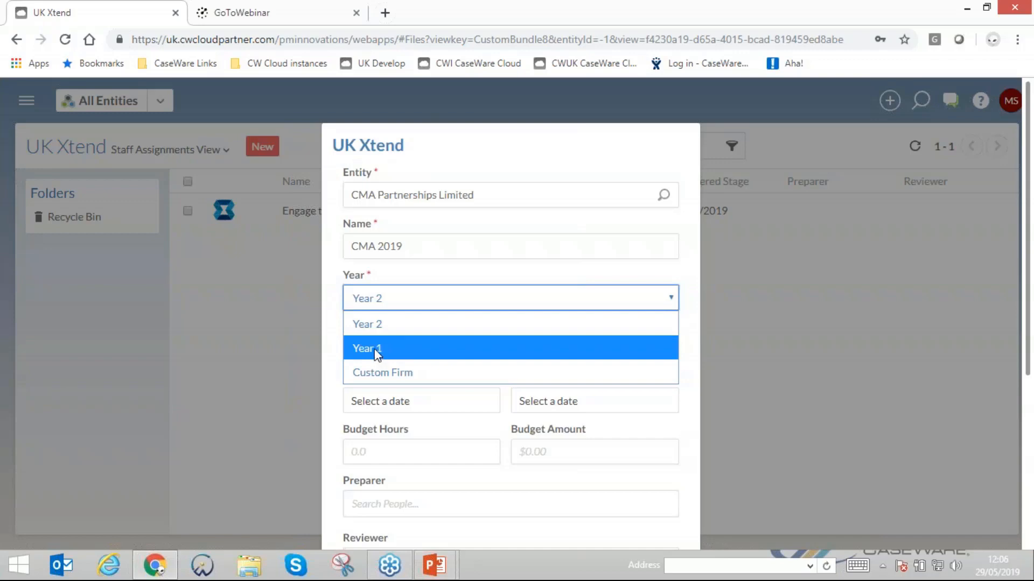
left_click(377, 354)
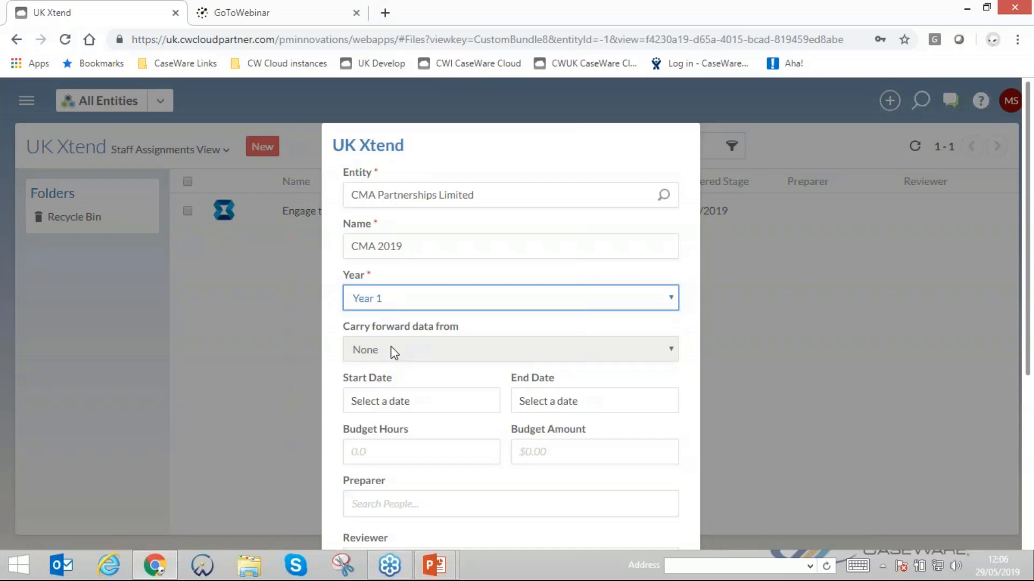
- Find the staff member by first name and assign them as the engagement's preparer
scroll(399, 353, "down", 4)
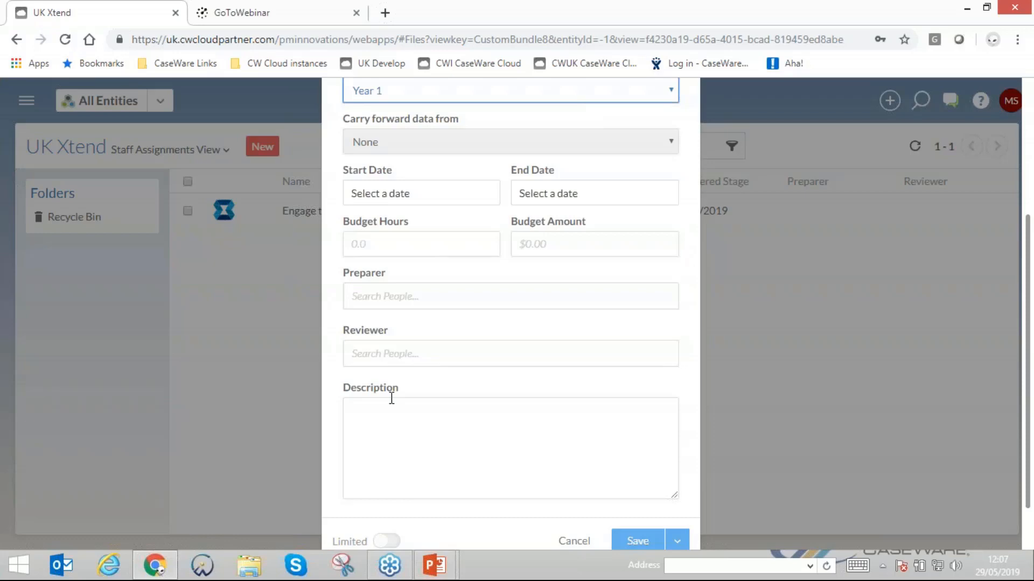
left_click(382, 298)
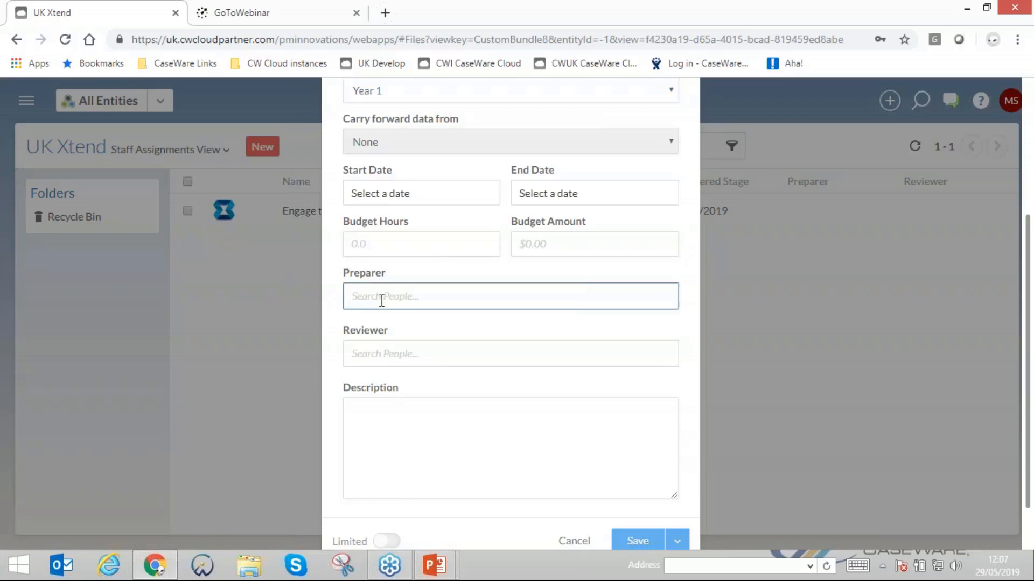
type("matt")
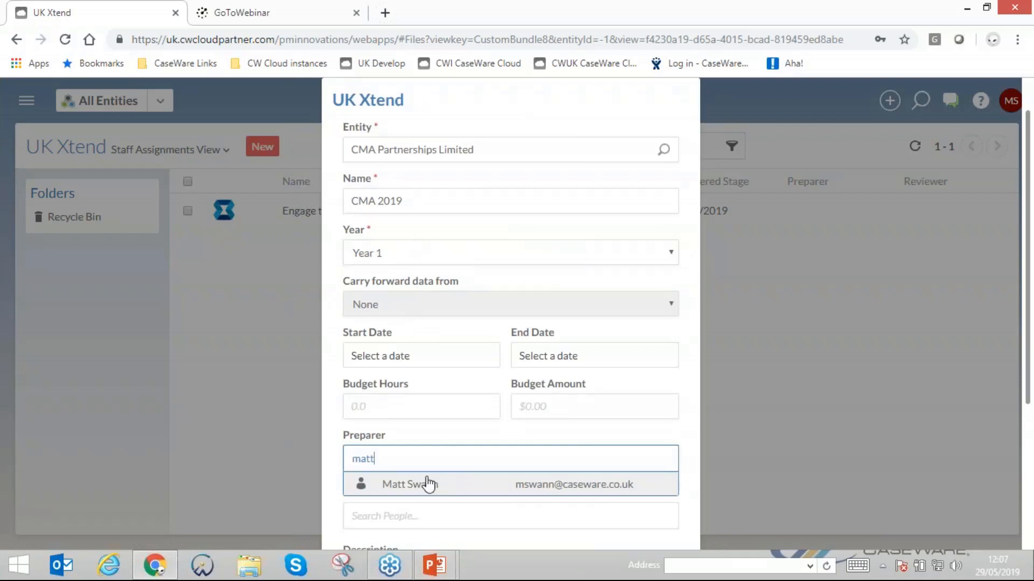
left_click(428, 484)
- Assign a second staff member, found by "sw", as reviewer and save the new engagement
scroll(422, 487, "down", 4)
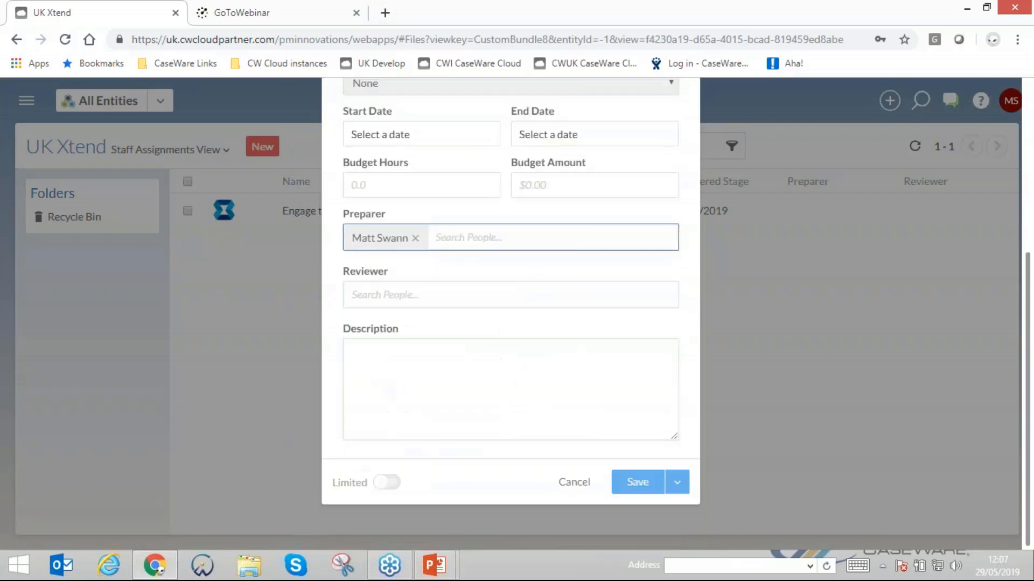
left_click(388, 295)
type("sw")
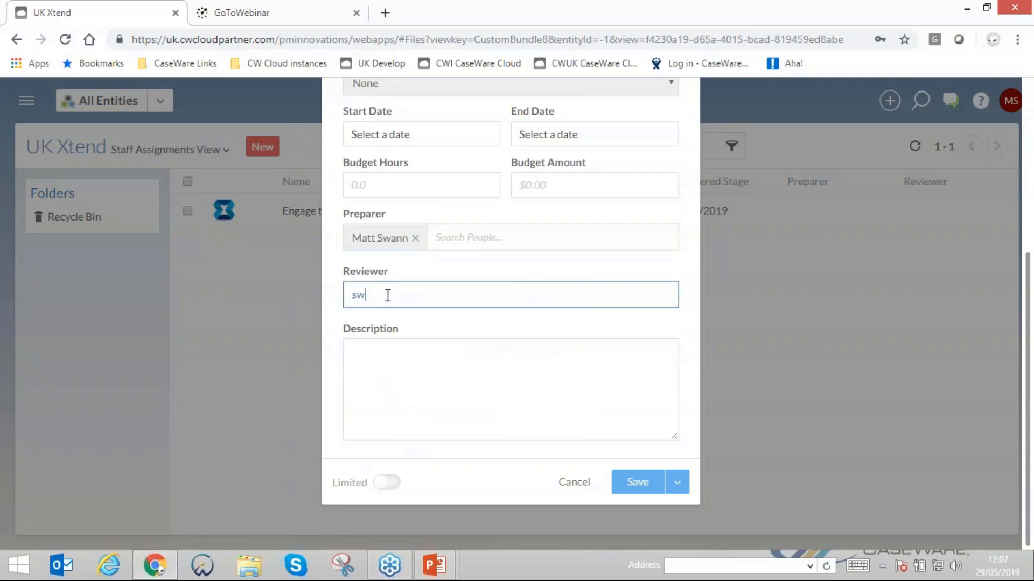
scroll(416, 370, "down", 3)
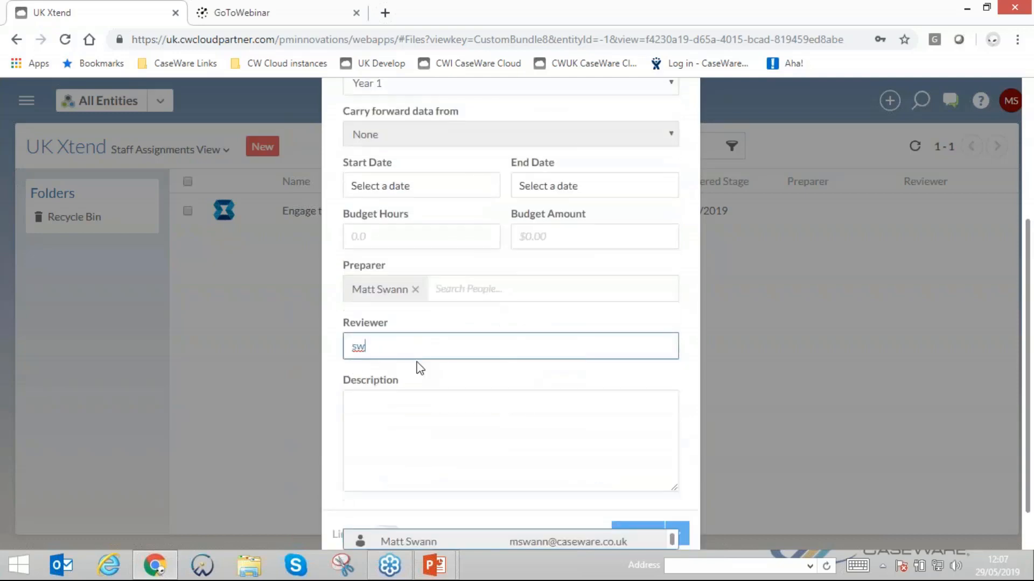
scroll(613, 518, "down", 1)
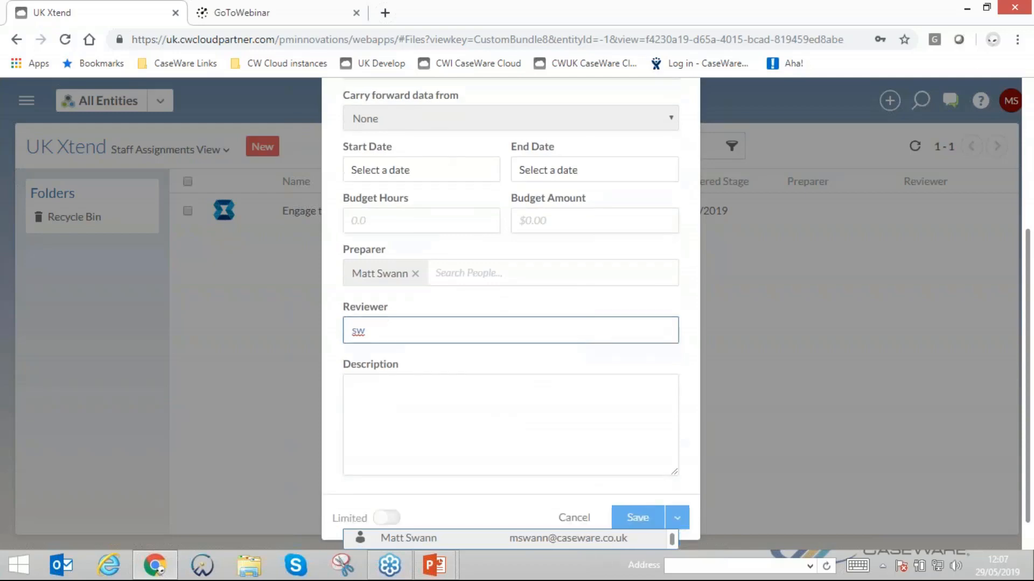
scroll(587, 526, "down", 2)
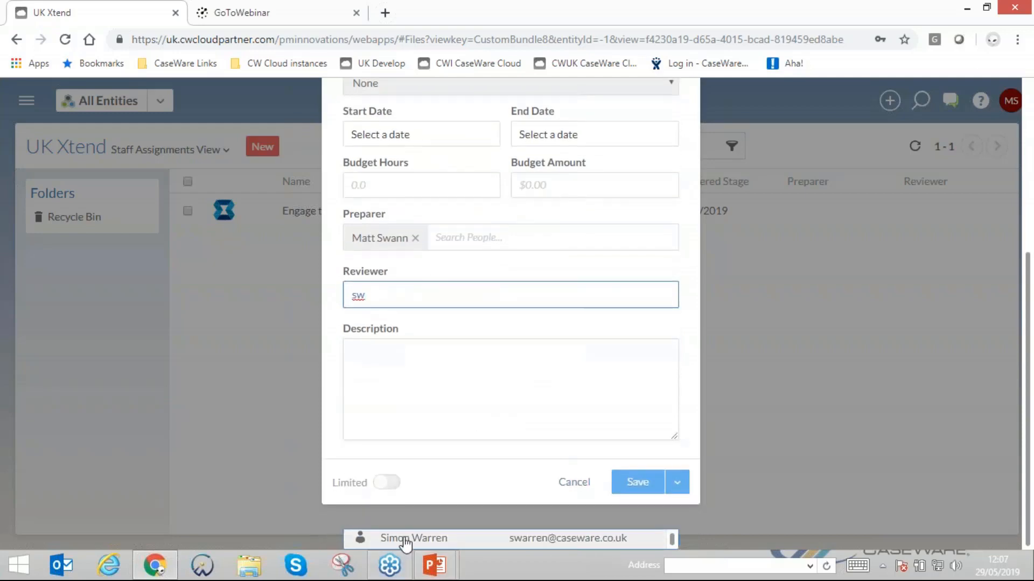
left_click(405, 539)
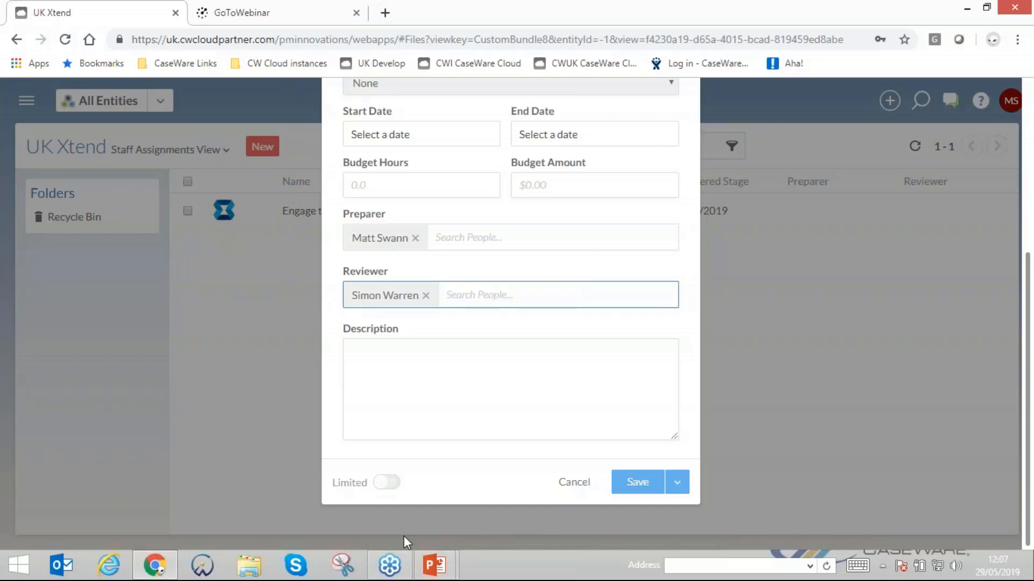
left_click(386, 364)
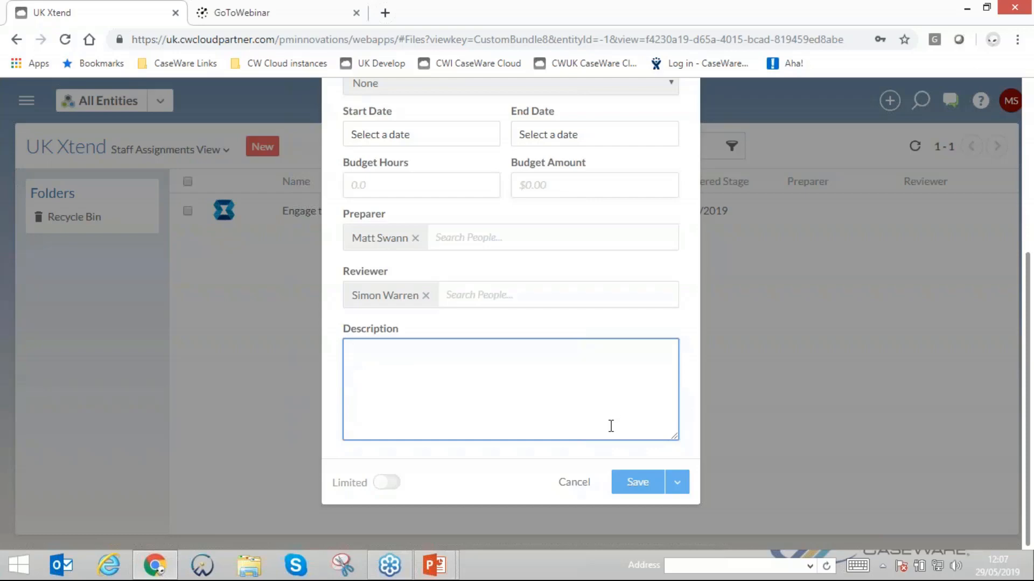
left_click(641, 485)
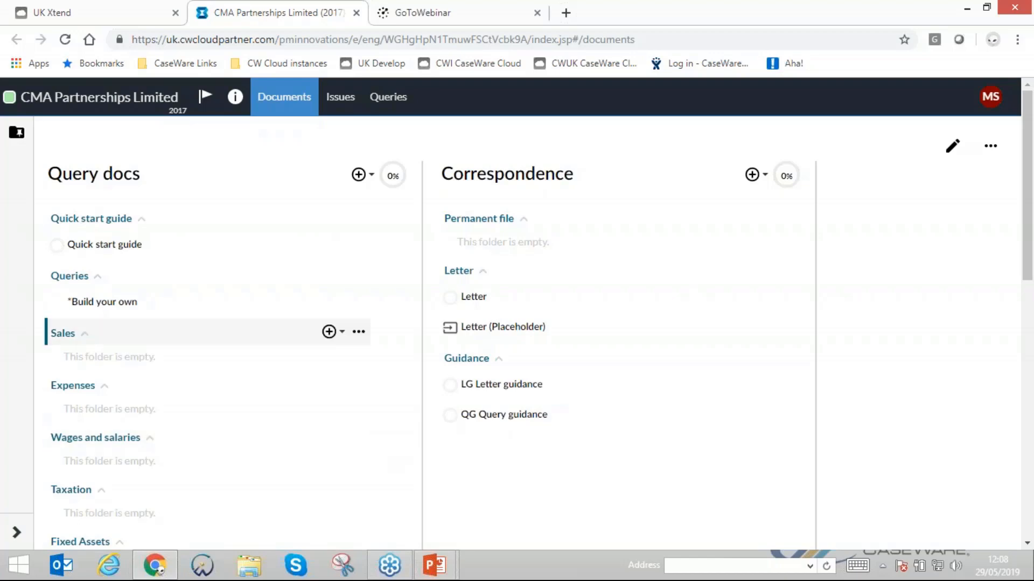
- Look through the Quick start guide and the "*Build your own" query, returning to the documents overview
left_click(97, 246)
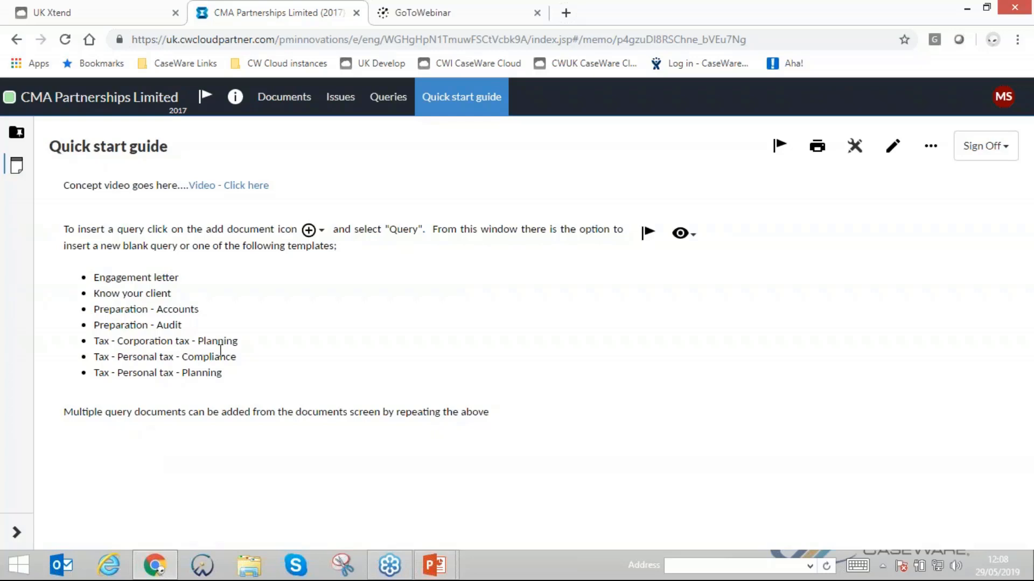
left_click(289, 102)
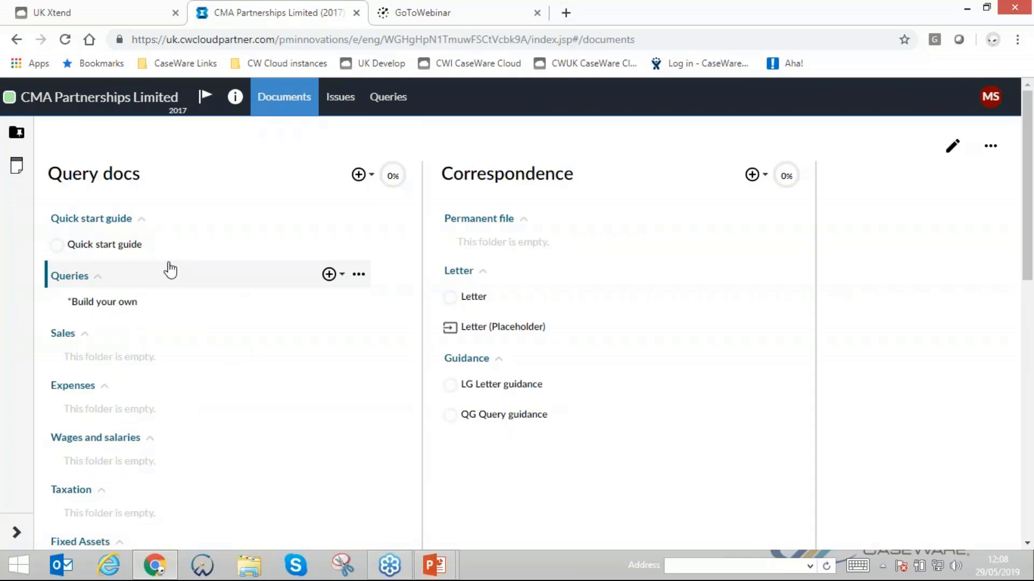
left_click(126, 305)
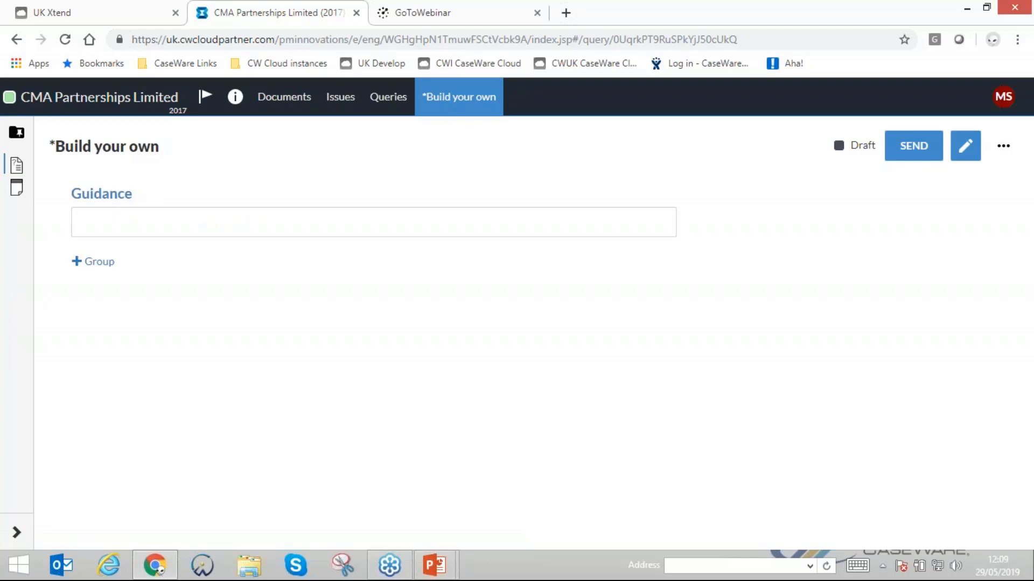
left_click(288, 104)
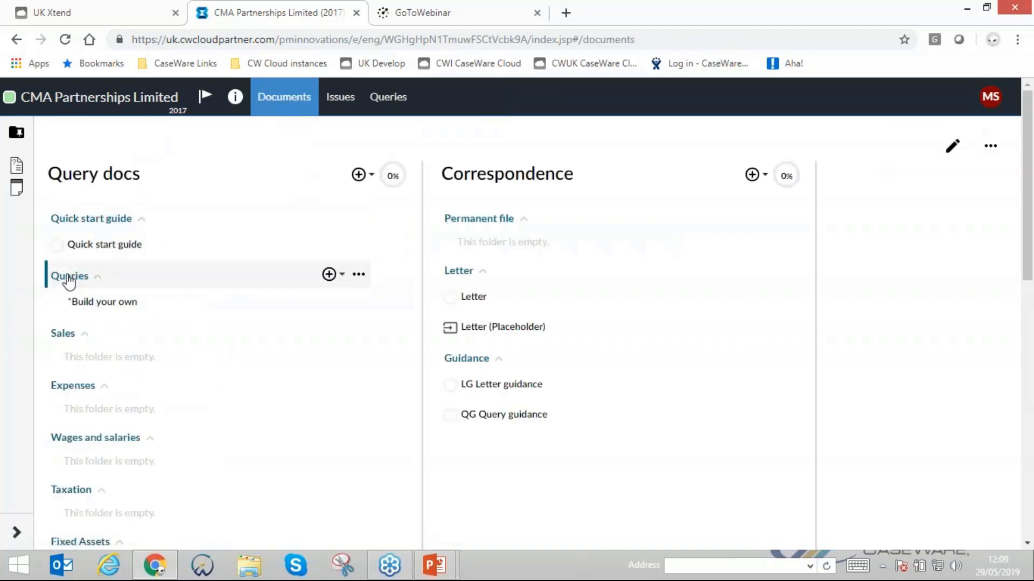
- Start a new query in the Queries folder and look through the available query templates
left_click(330, 275)
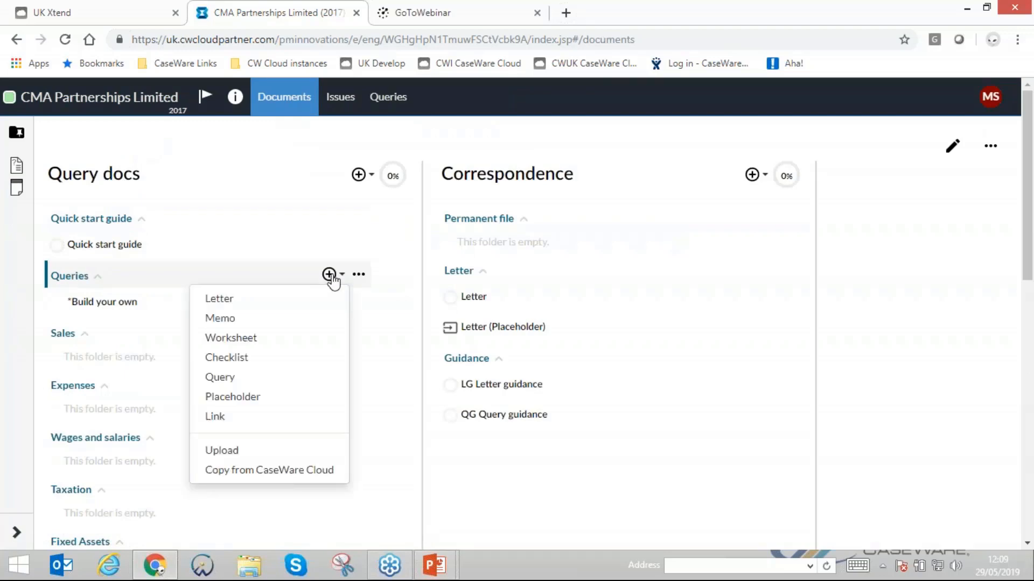
left_click(222, 381)
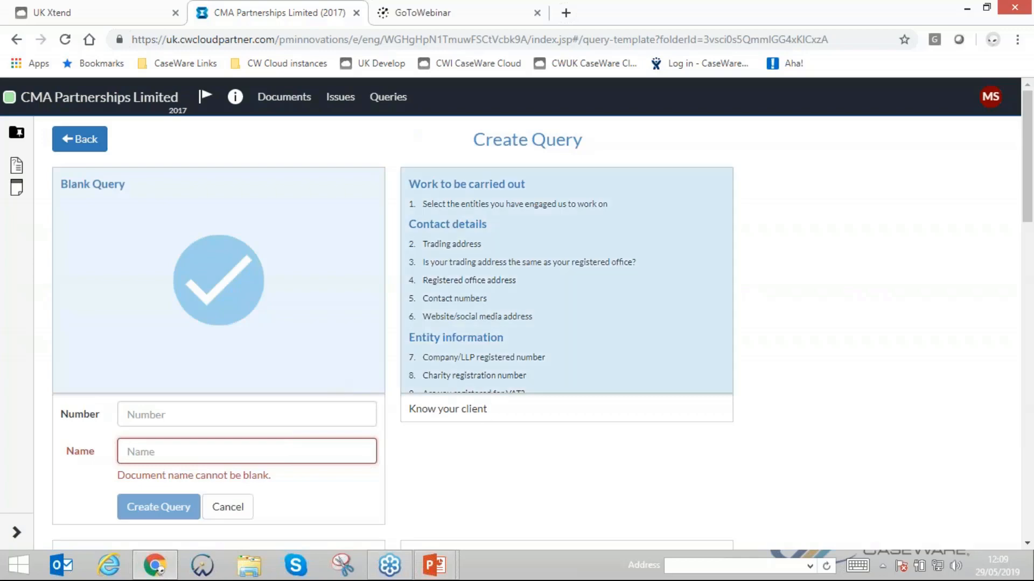
scroll(558, 403, "down", 1)
scroll(559, 403, "down", 5)
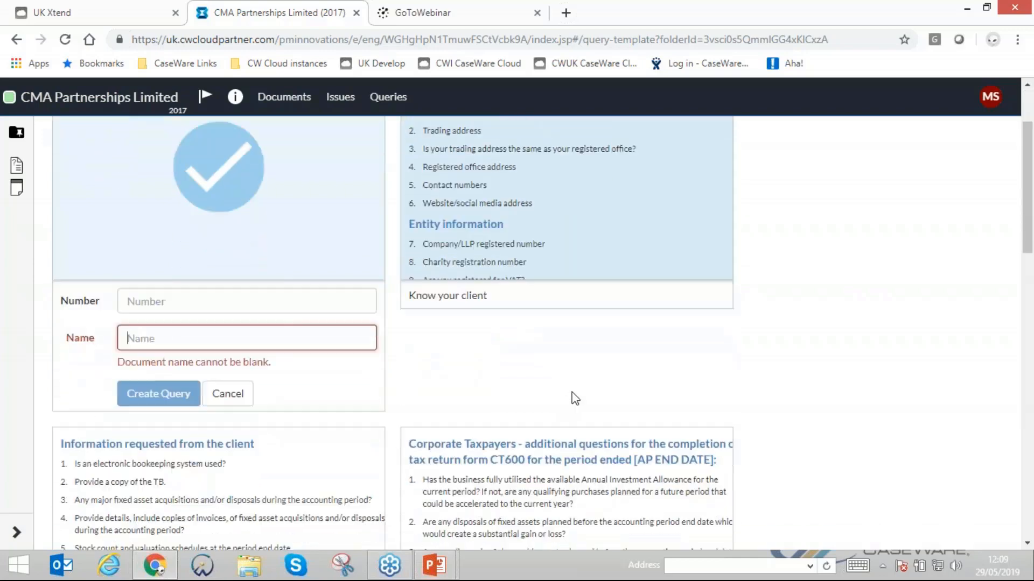
scroll(560, 403, "down", 4)
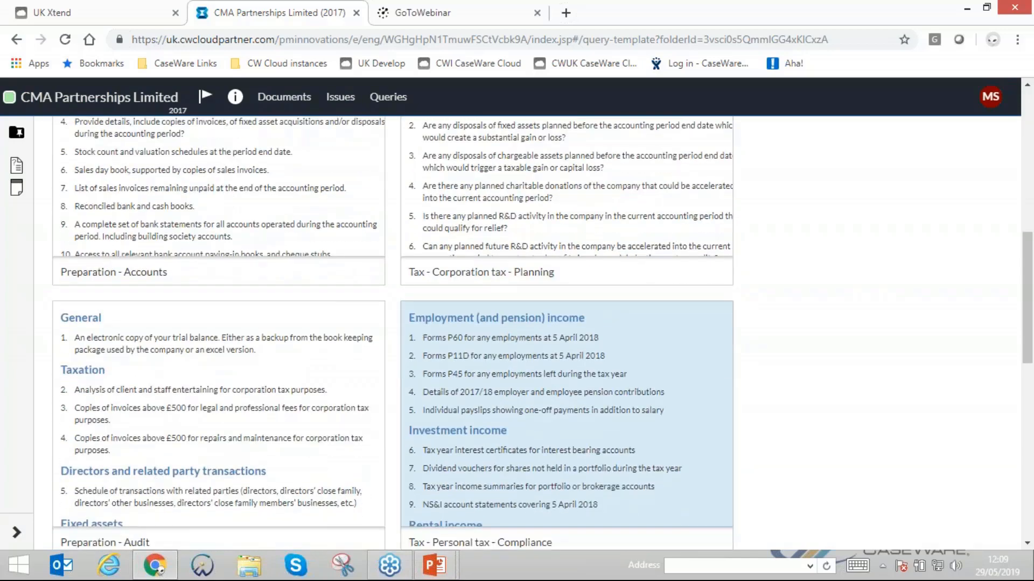
scroll(560, 403, "down", 4)
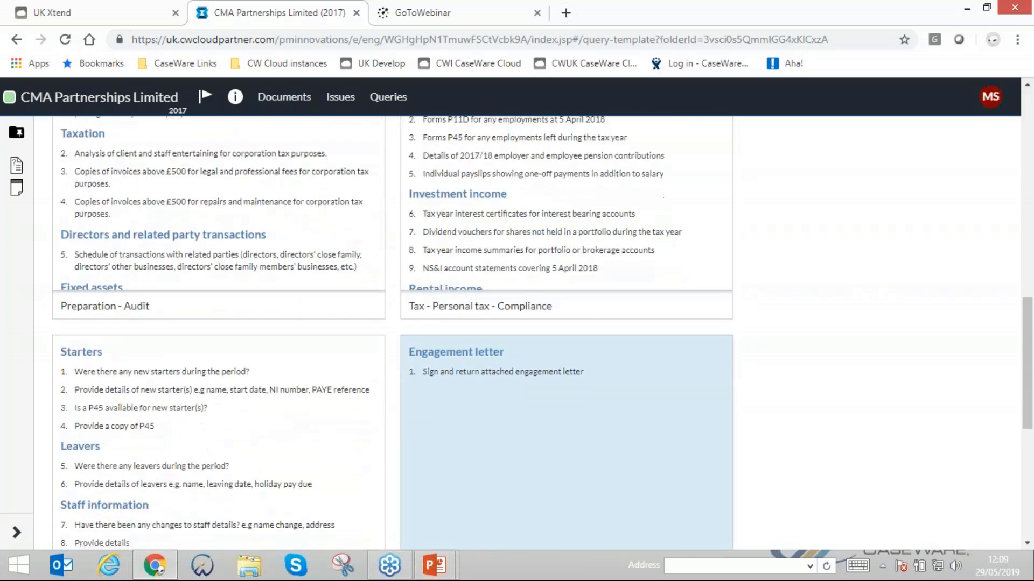
scroll(560, 403, "down", 4)
scroll(212, 379, "up", 10)
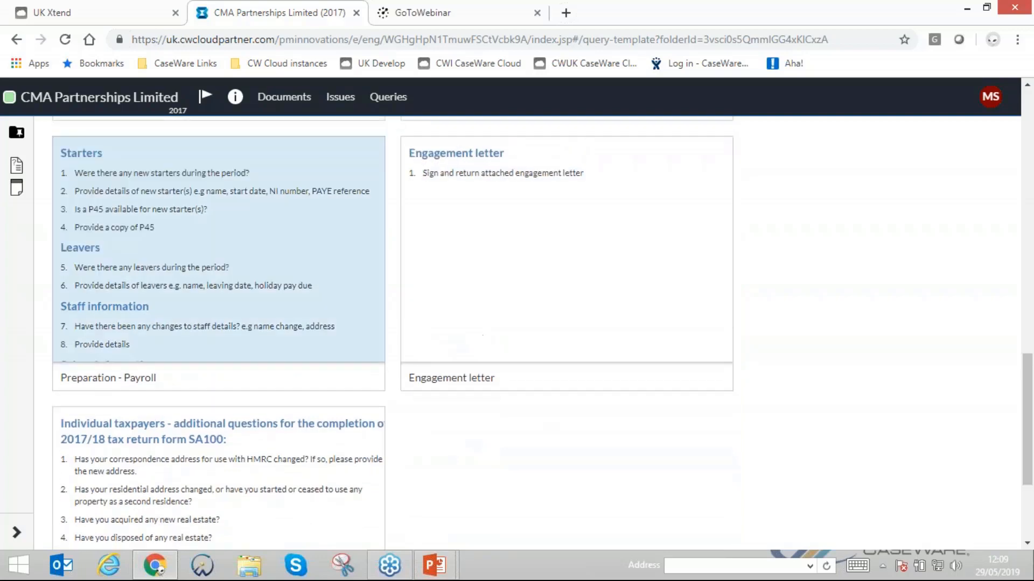
scroll(213, 379, "up", 1)
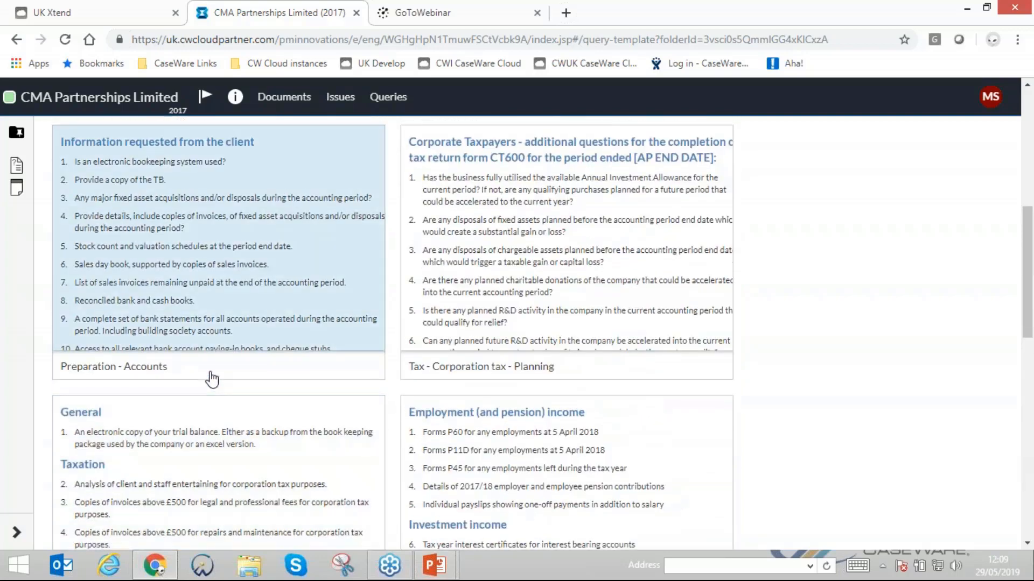
scroll(213, 377, "up", 1)
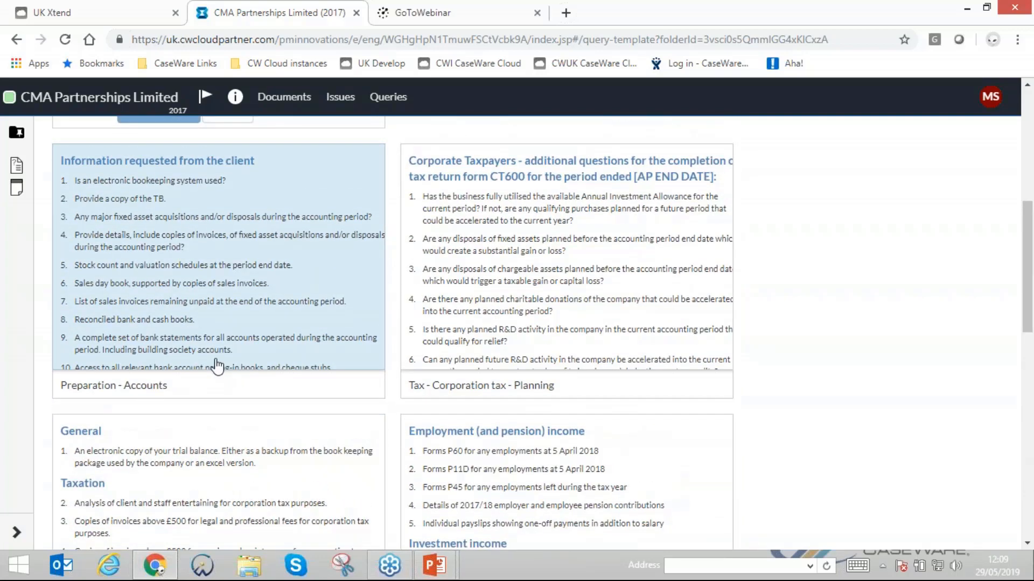
- Create the query from the Preparation - Accounts template with the number ACCPREP
left_click(171, 274)
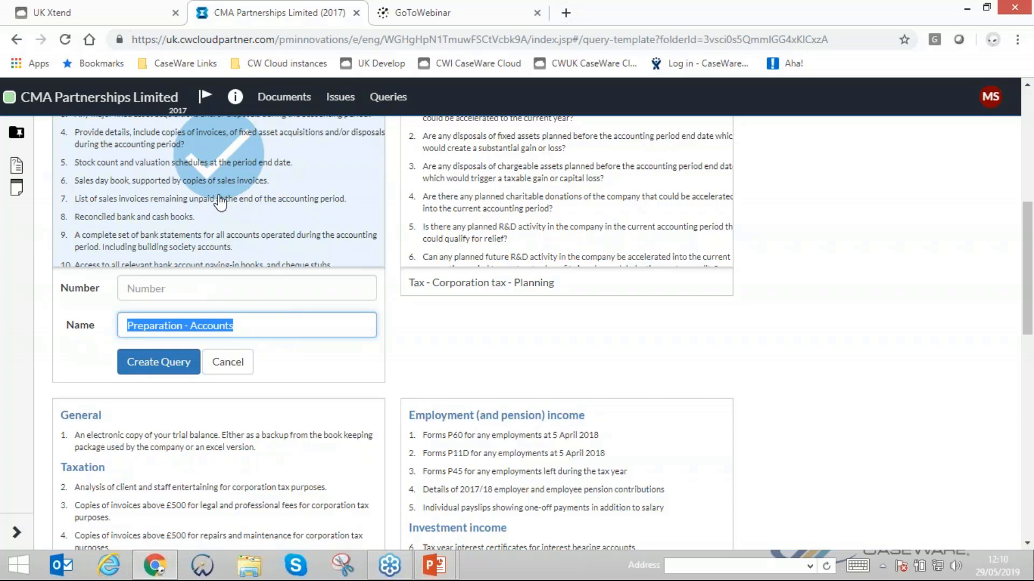
left_click(168, 290)
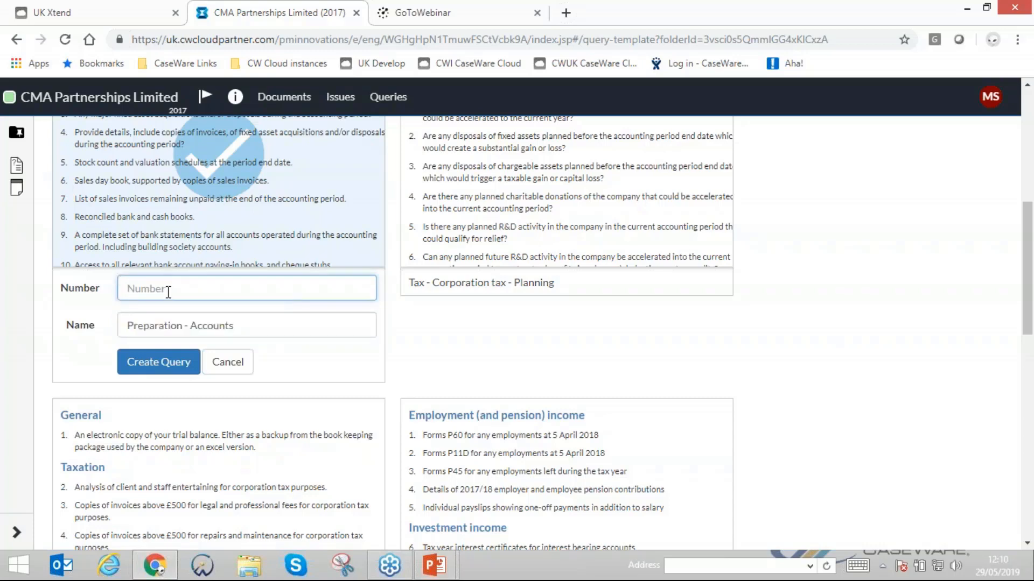
type("ACCPREP")
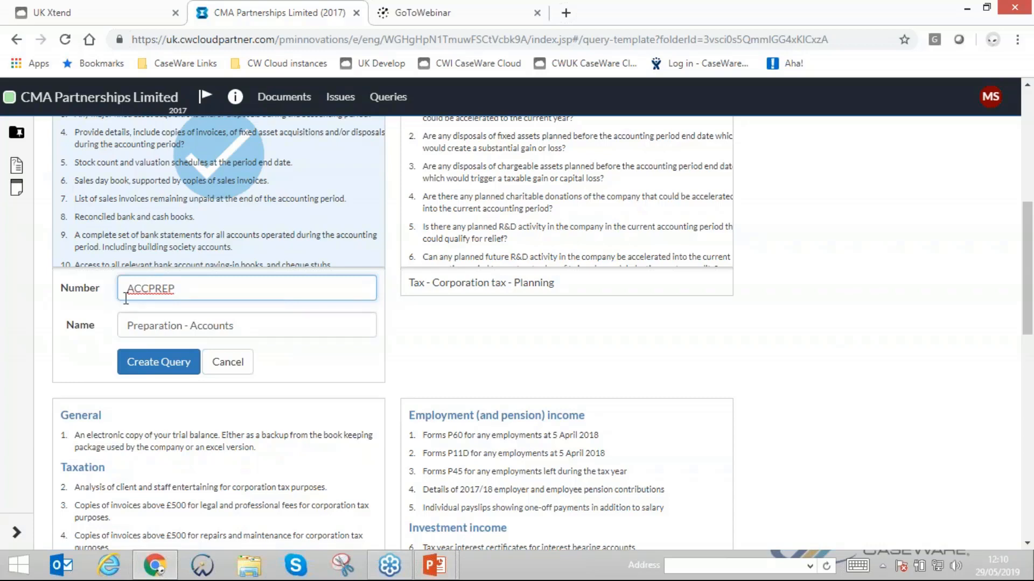
left_click(158, 366)
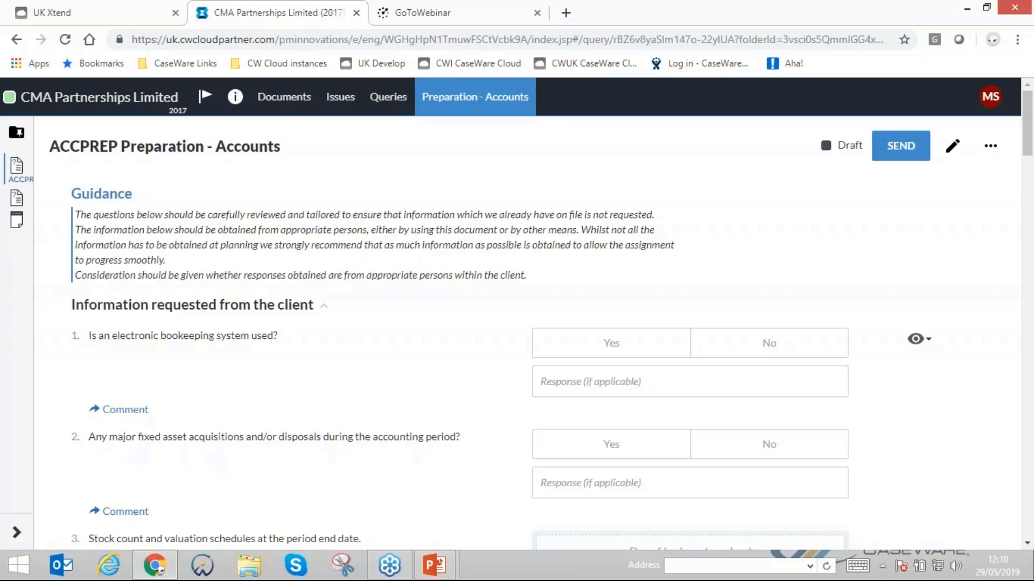
- Collapse and re-expand the "Information requested from the client" group
left_click(328, 308)
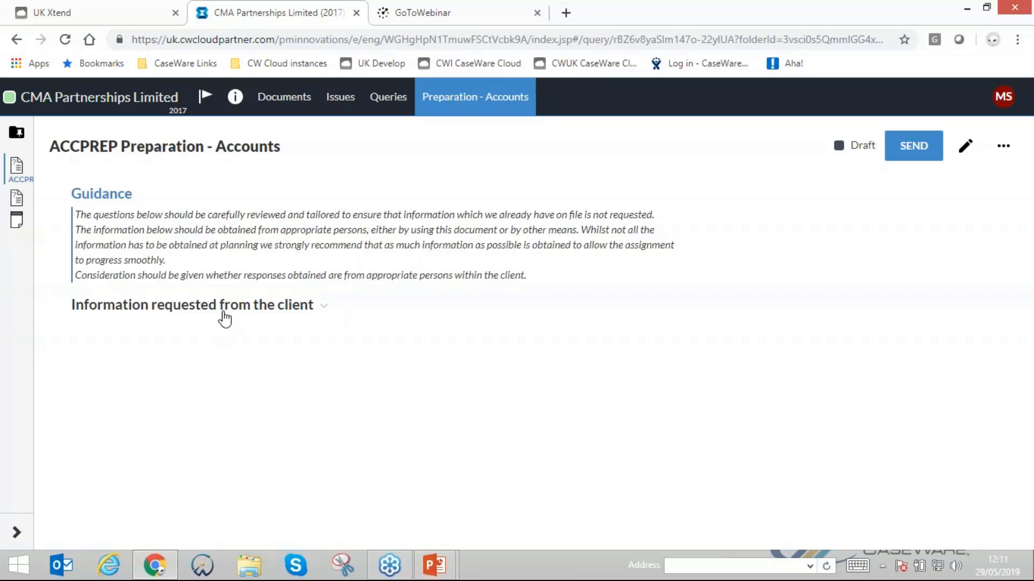
left_click(327, 310)
left_click(329, 311)
left_click(329, 312)
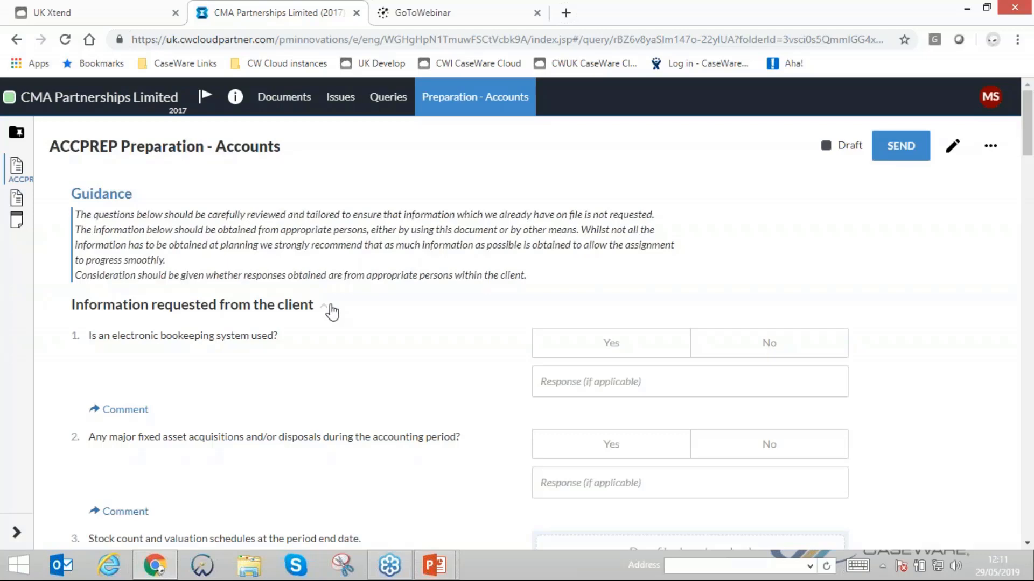
- Try a Yes answer on the electronic bookkeeping question and clear it again
scroll(334, 311, "down", 1)
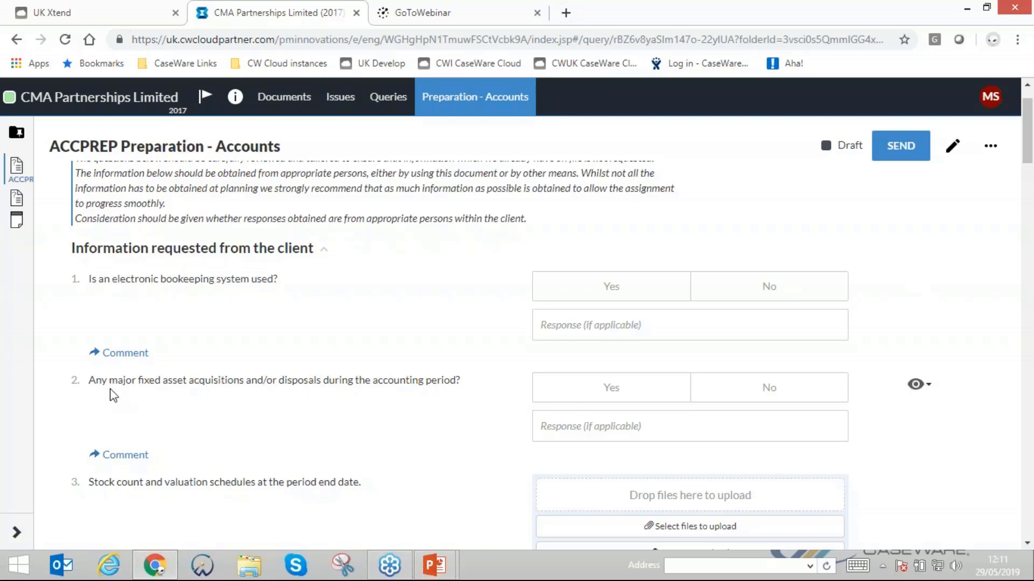
left_click(651, 297)
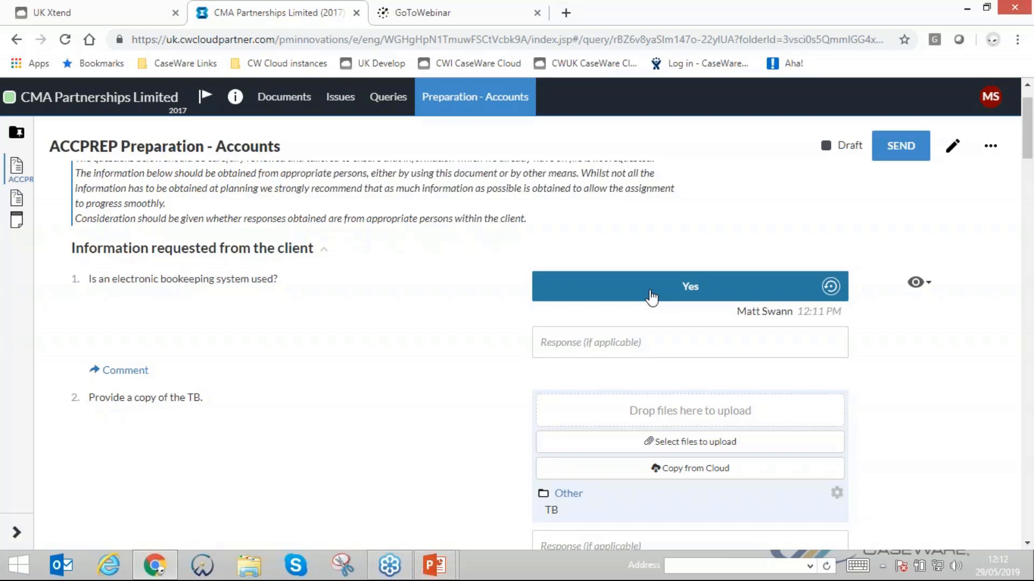
left_click(652, 296)
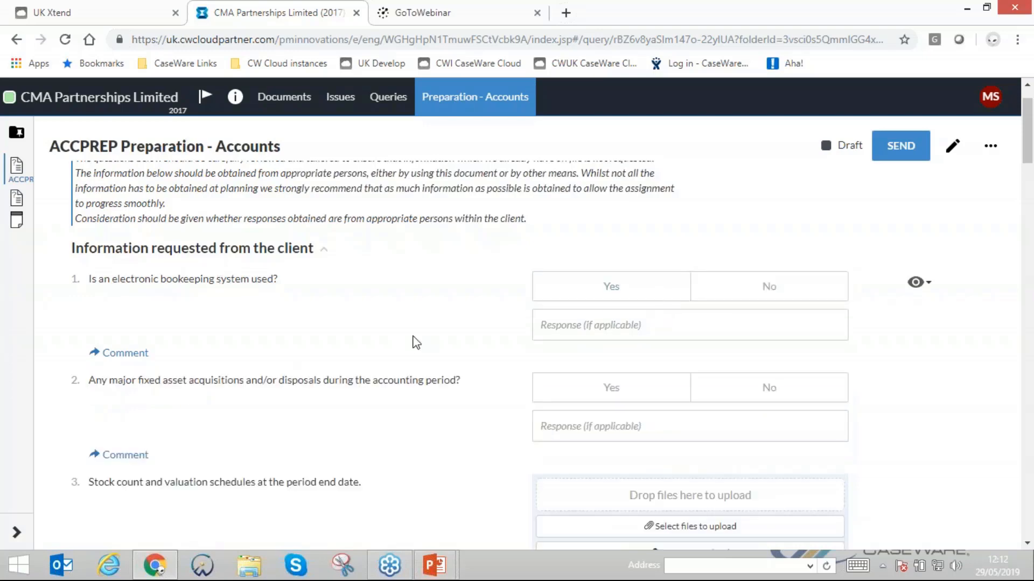
- Switch the query to edit mode and open the text of the first two questions for editing
left_click(955, 156)
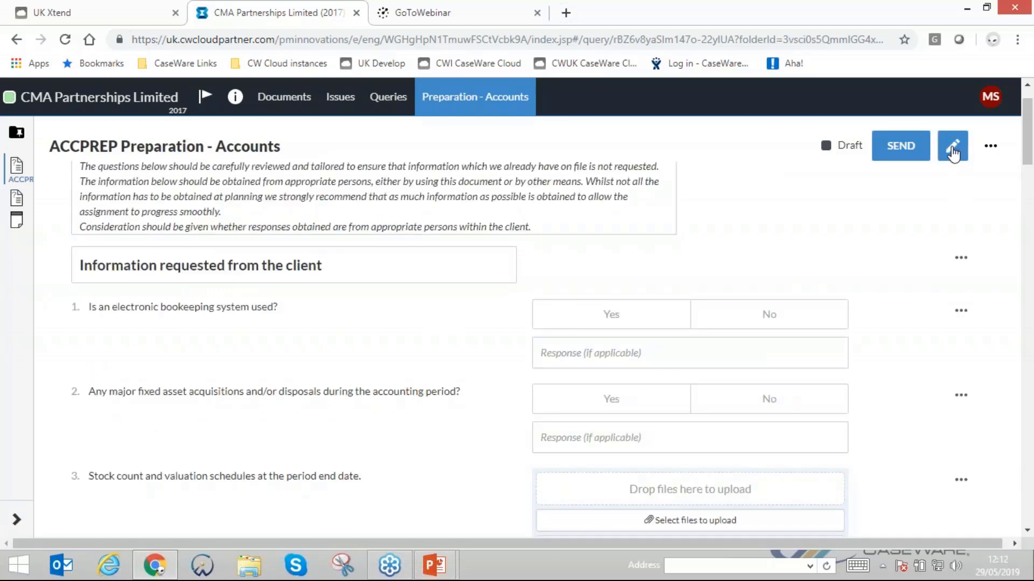
left_click(180, 312)
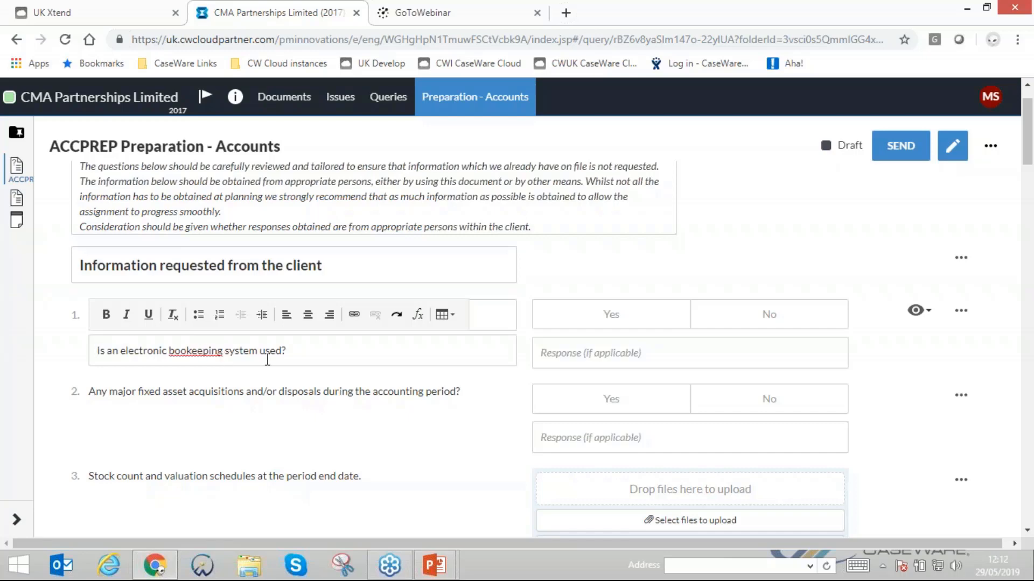
left_click(300, 347)
left_click(339, 393)
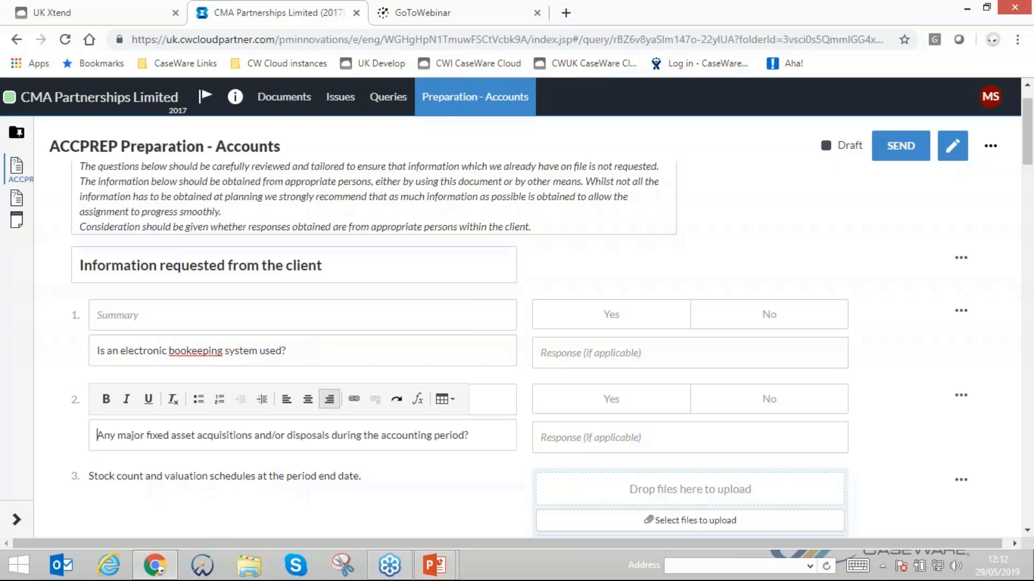
left_click(861, 195)
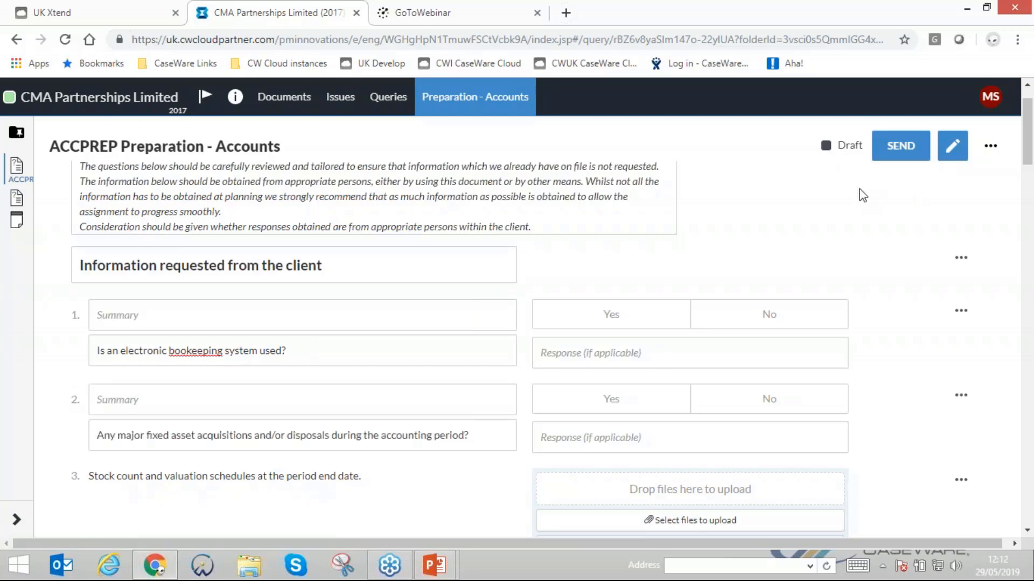
- Look over the editable questions and turn on the display of hidden items in the query
scroll(862, 195, "down", 20)
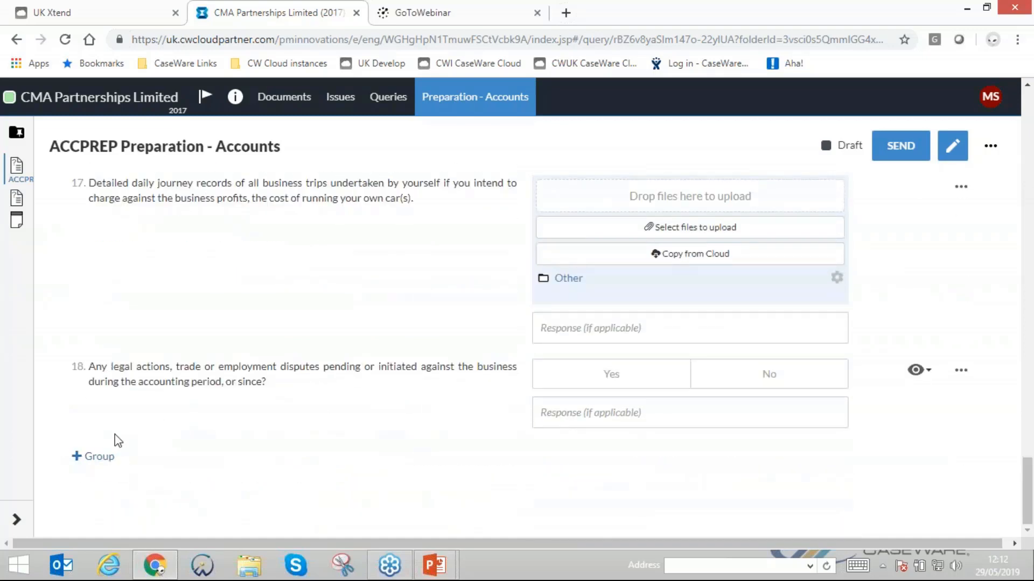
scroll(149, 407, "up", 20)
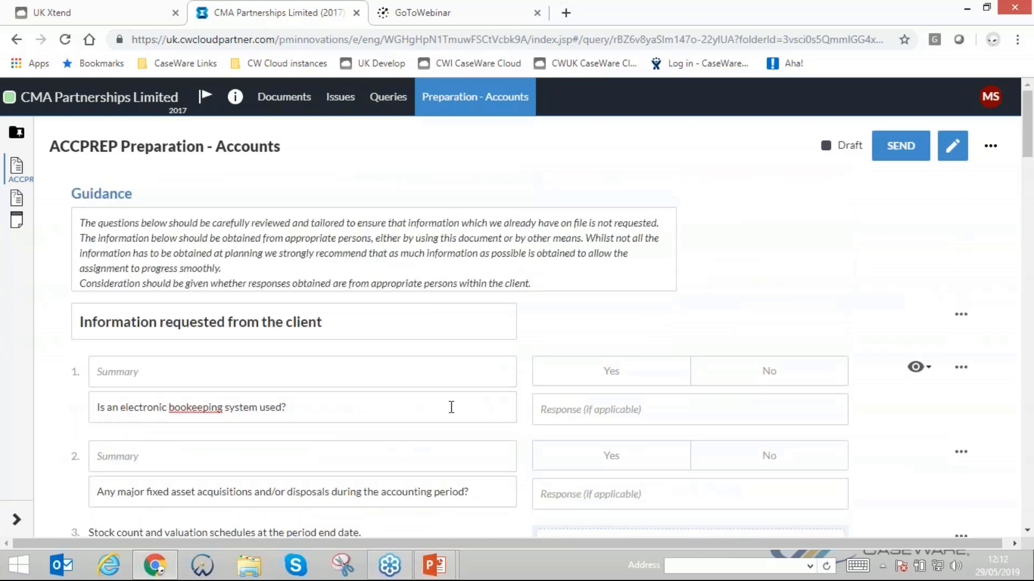
scroll(538, 393, "down", 1)
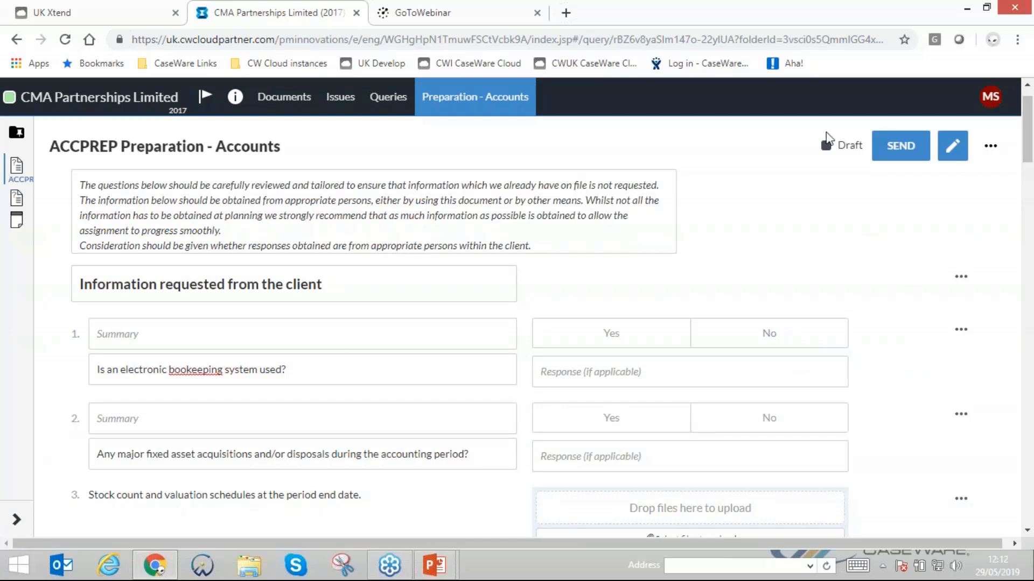
left_click(995, 152)
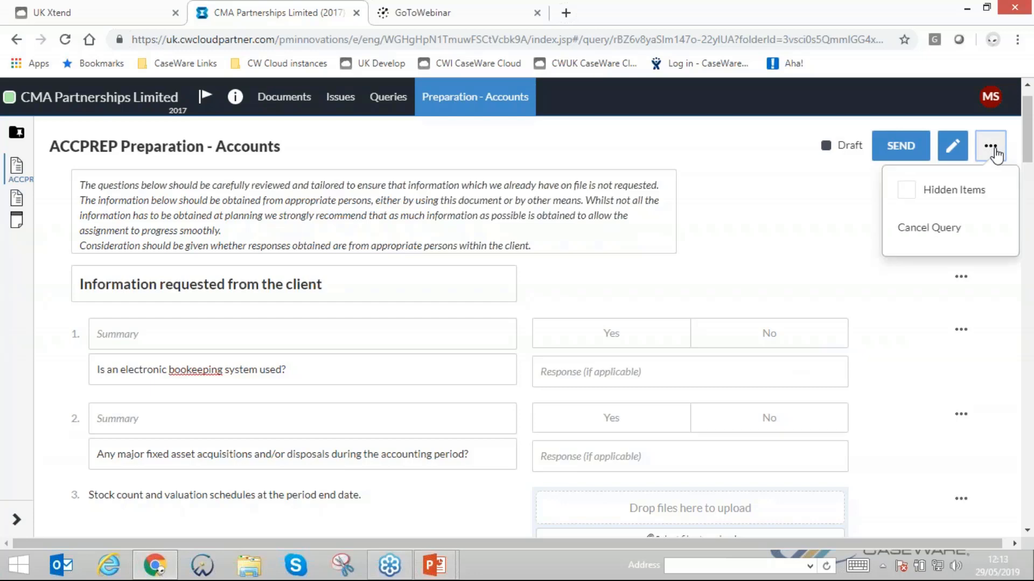
left_click(906, 191)
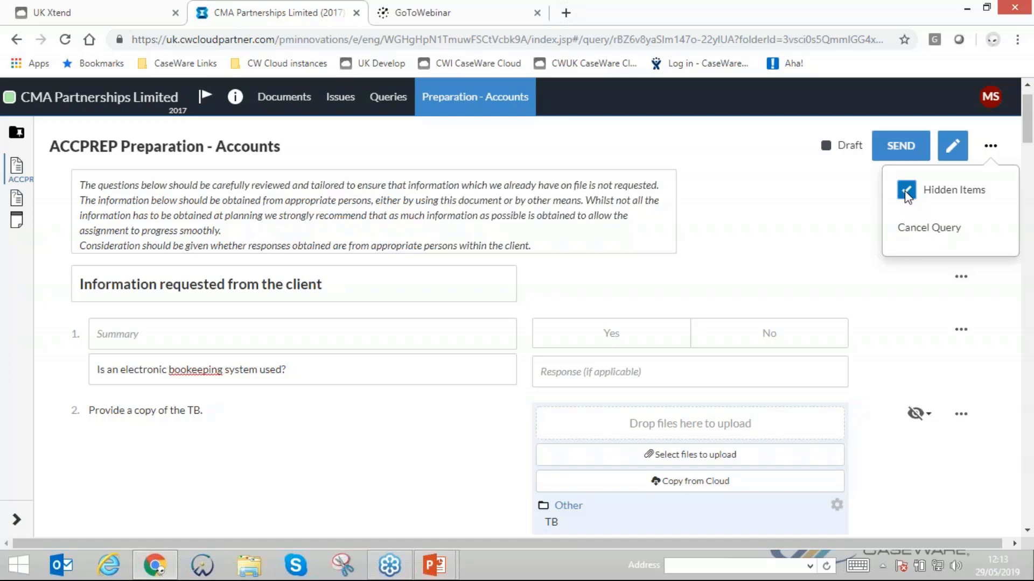
left_click(838, 185)
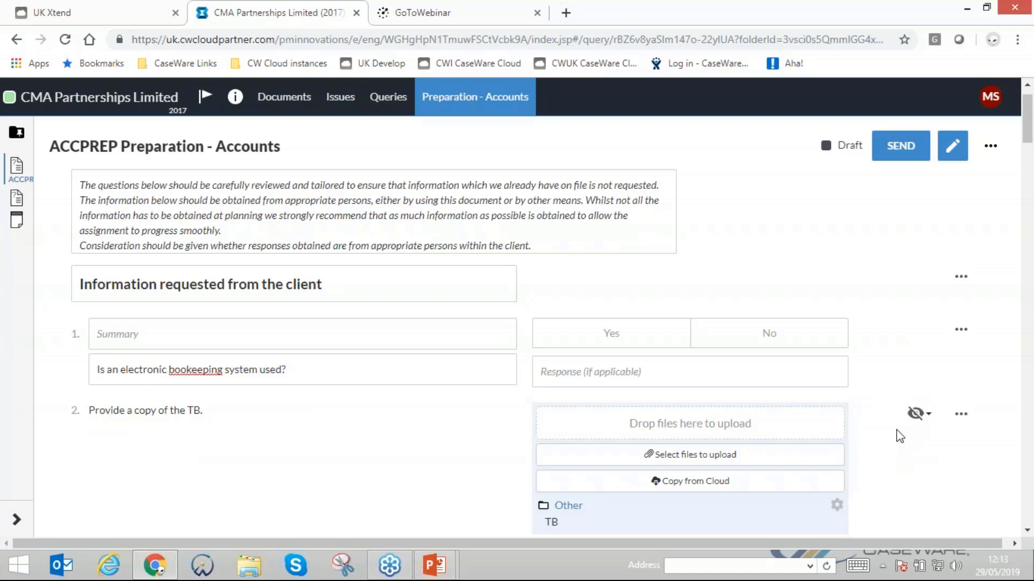
- Examine the visibility conditions and the visibility options of the hidden "Provide a copy of the TB." question
left_click(916, 417)
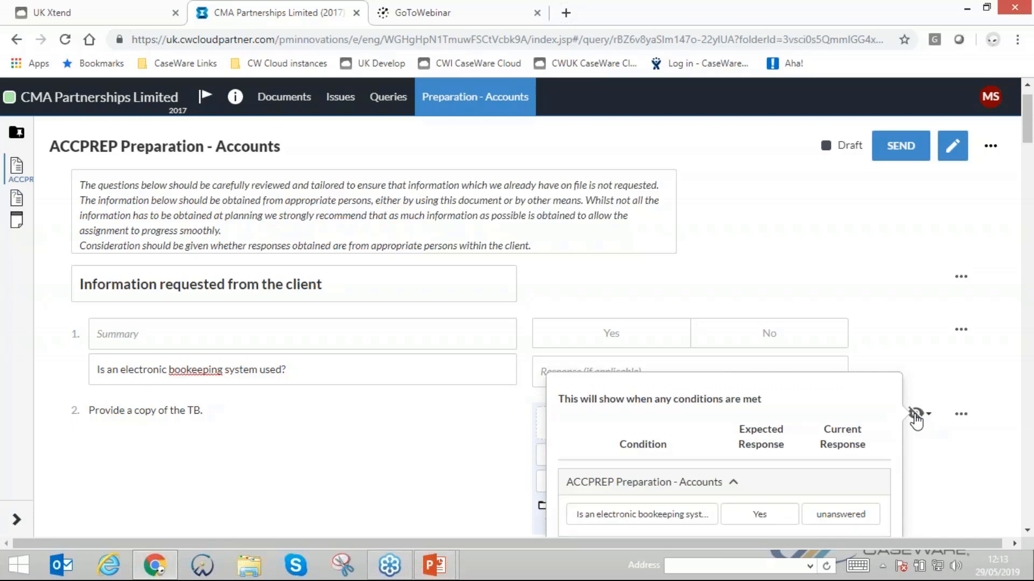
scroll(915, 423, "down", 2)
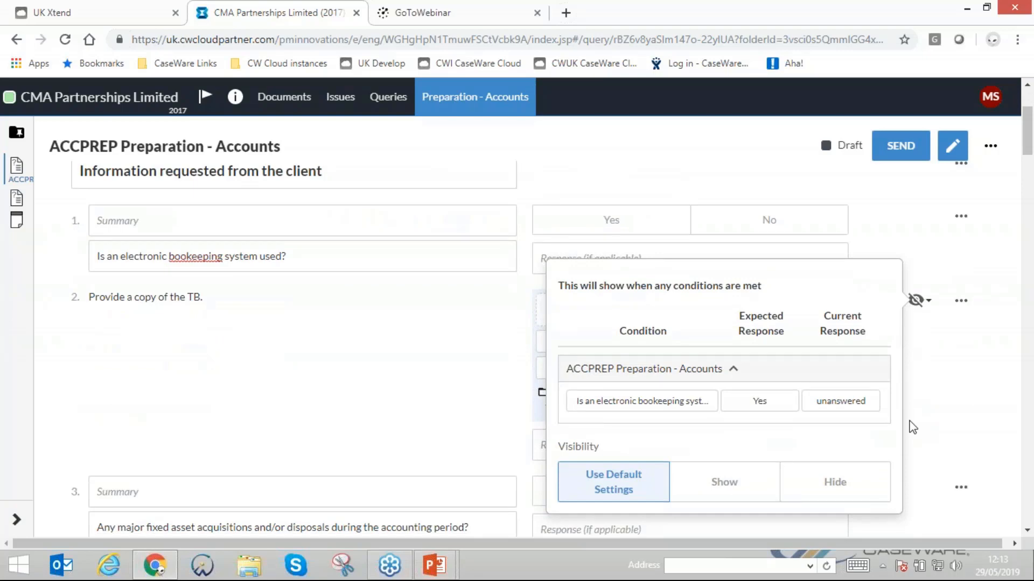
scroll(925, 423, "up", 1)
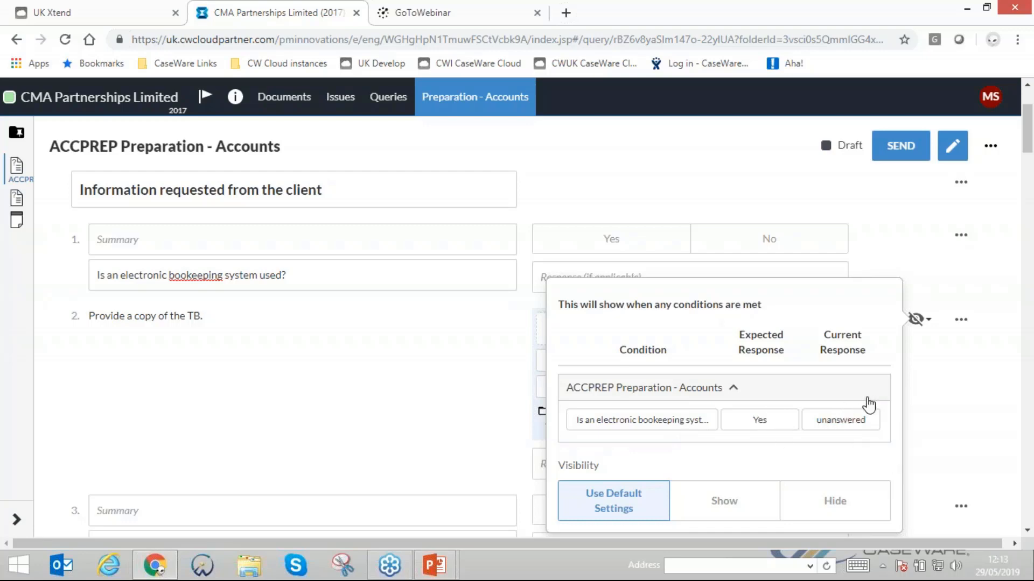
left_click(996, 374)
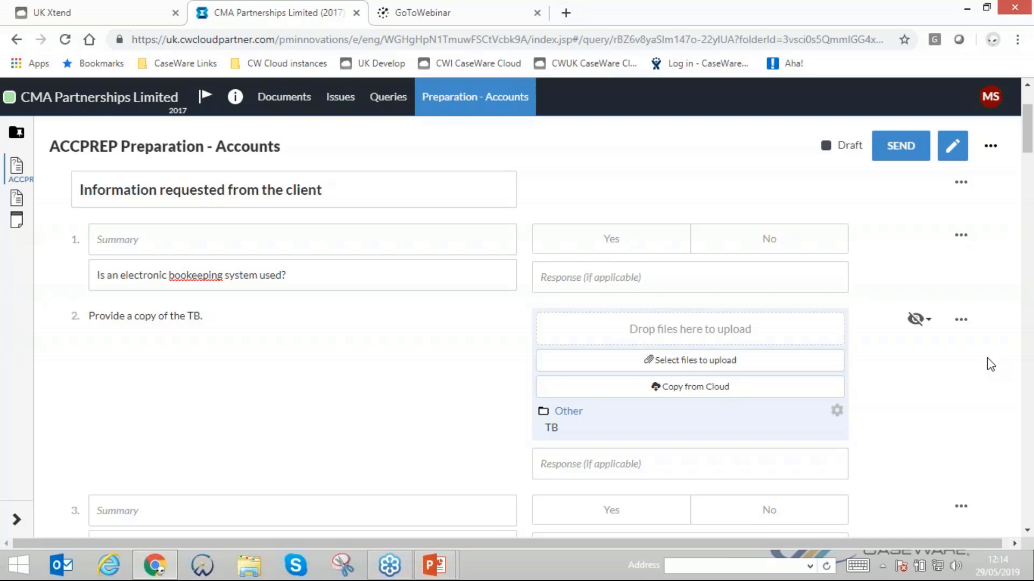
left_click(918, 321)
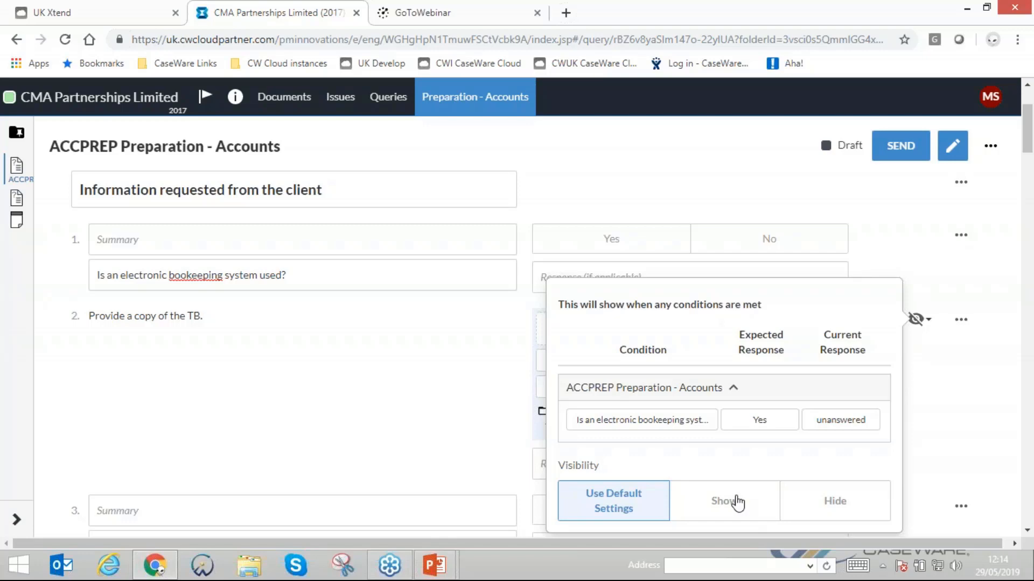
left_click(243, 386)
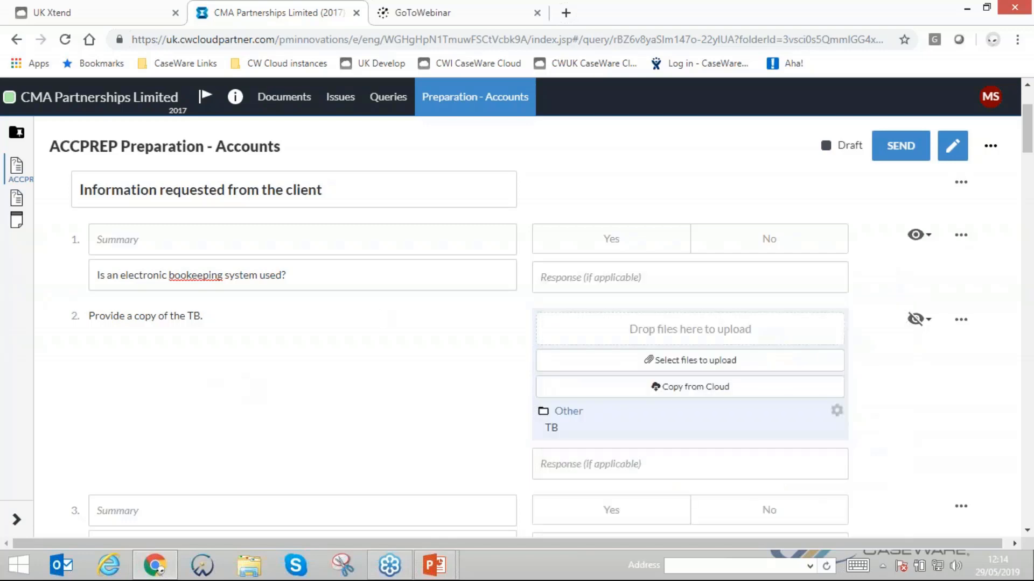
- Change the trial balance question's text to "Provide a copy of the TB in an excel format."
left_click(183, 317)
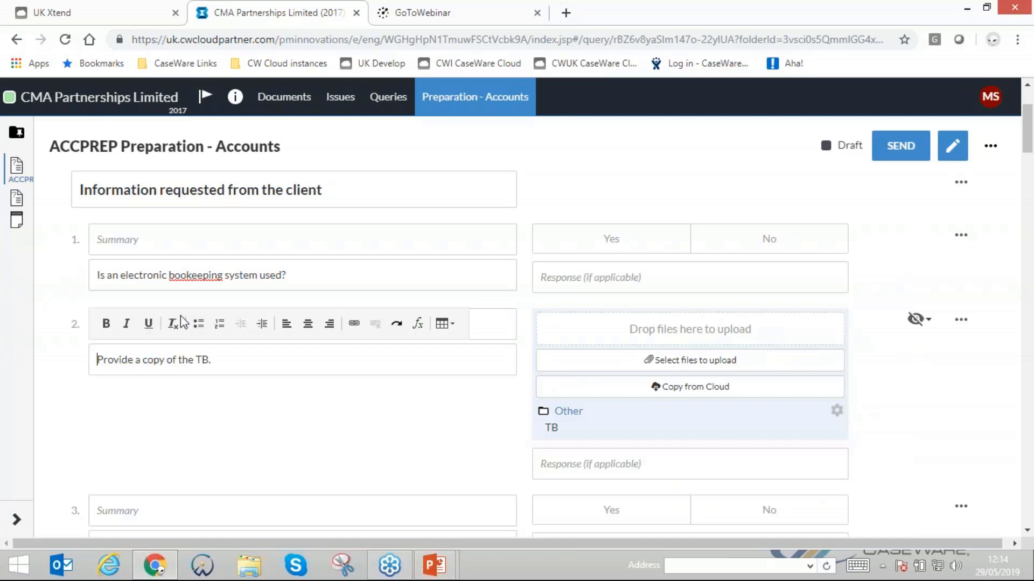
left_click(241, 359)
key("BackSpace")
type(".")
type(" in a ")
type("n excel")
type(" format")
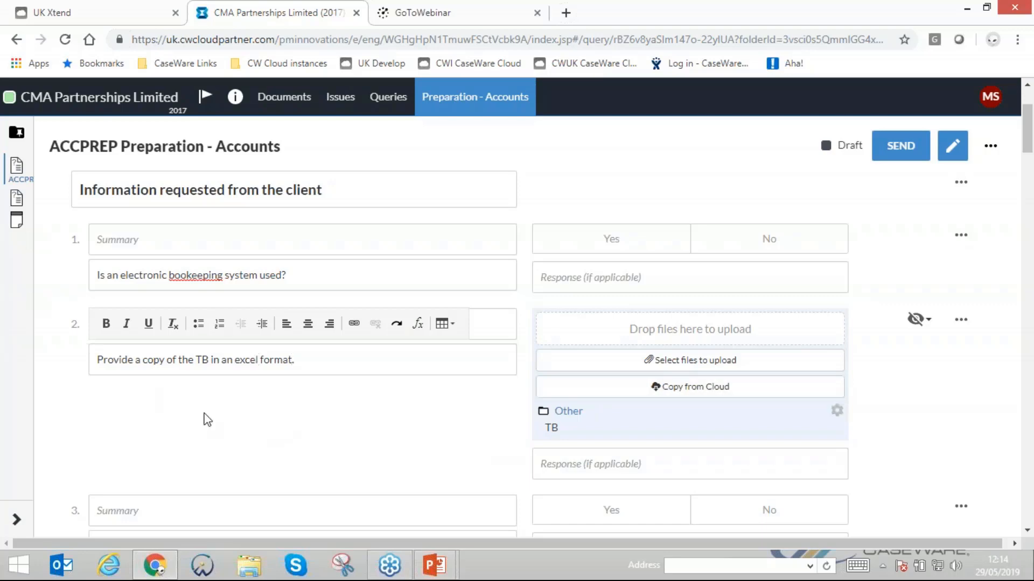
scroll(208, 414, "down", 3)
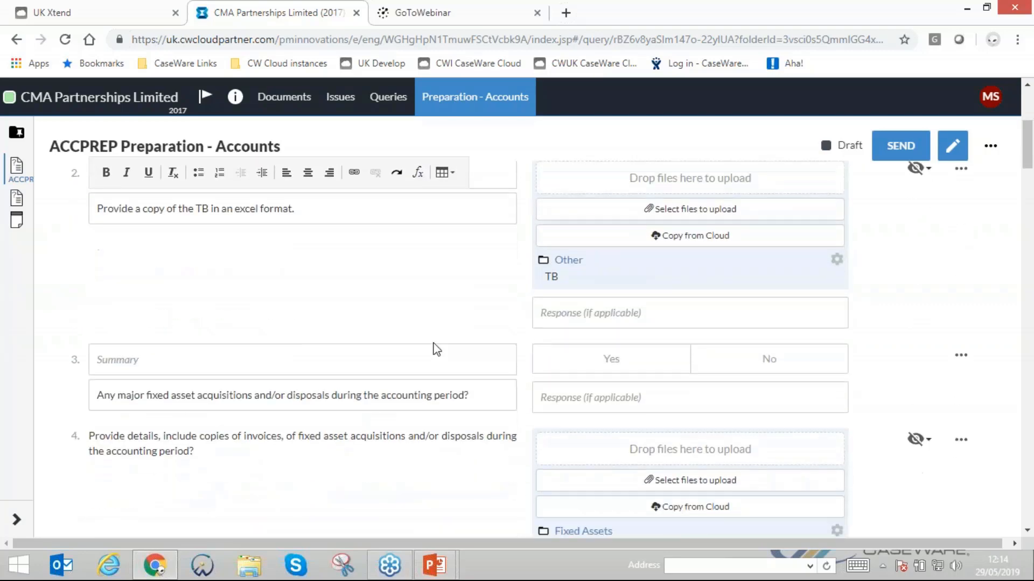
- Hide the "Stock count and valuation schedules at the period end date." question
scroll(431, 339, "down", 3)
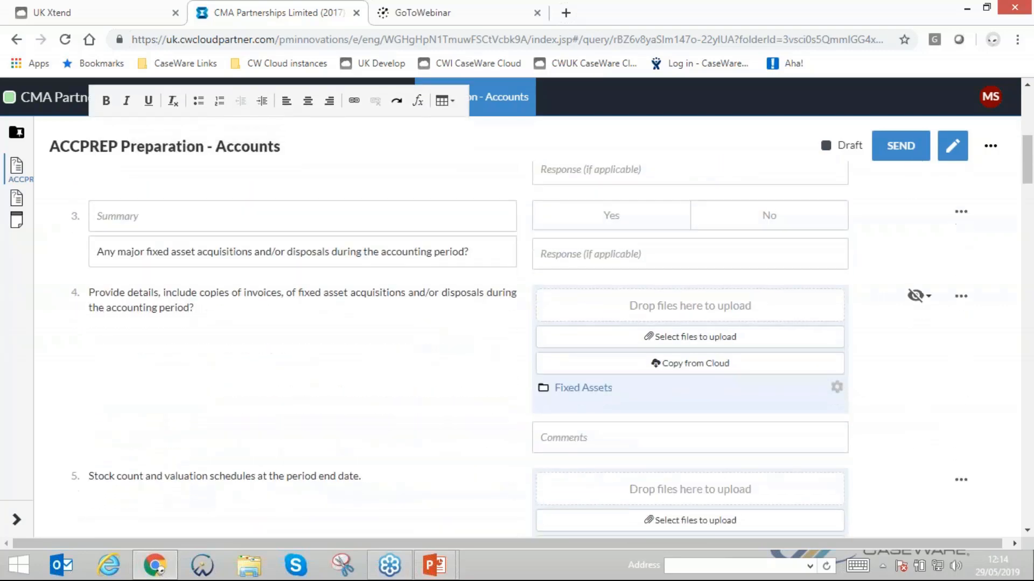
scroll(422, 323, "down", 5)
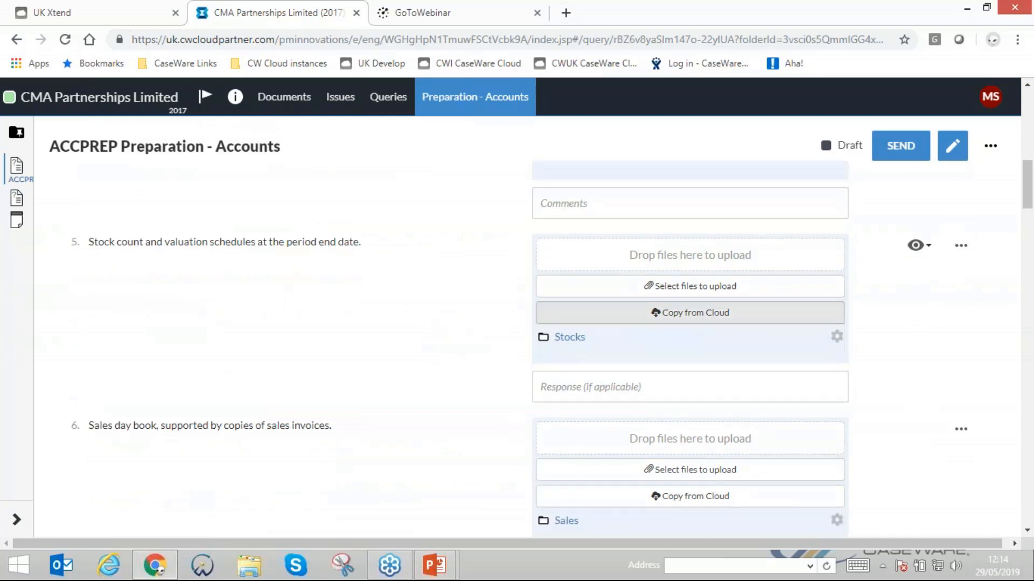
scroll(450, 379, "down", 2)
scroll(334, 309, "up", 1)
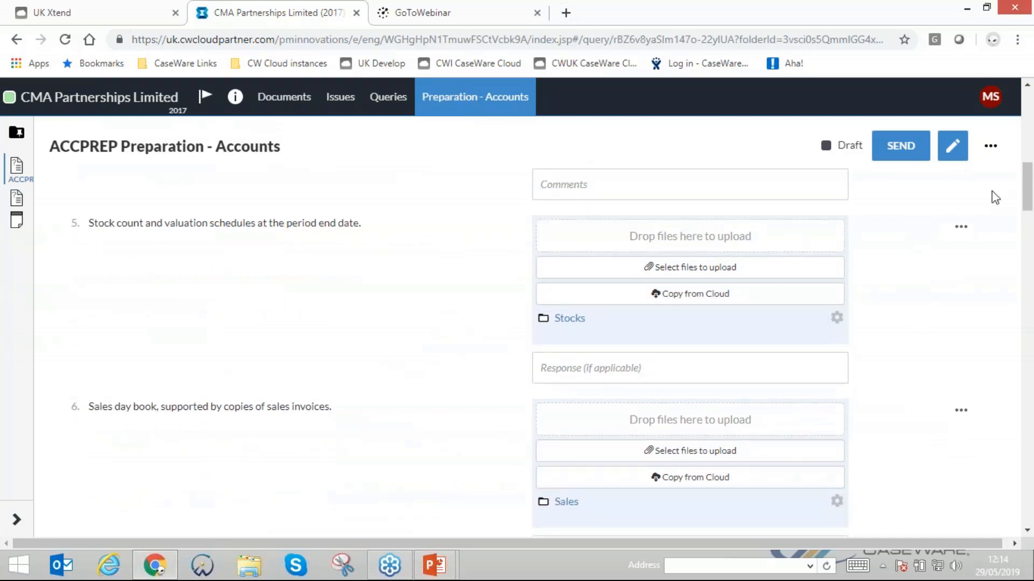
mouse_move(926, 237)
left_click(917, 235)
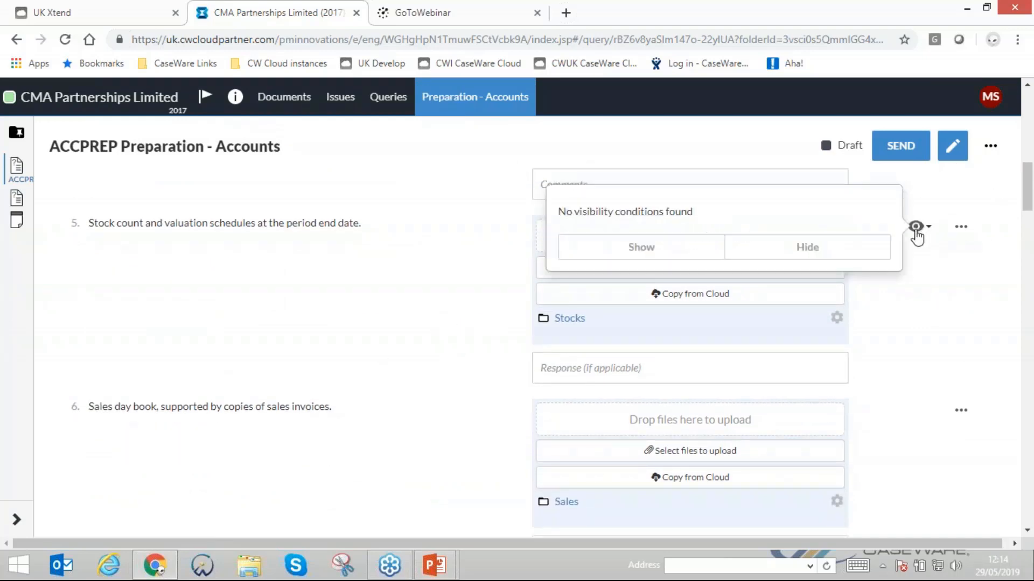
left_click(769, 257)
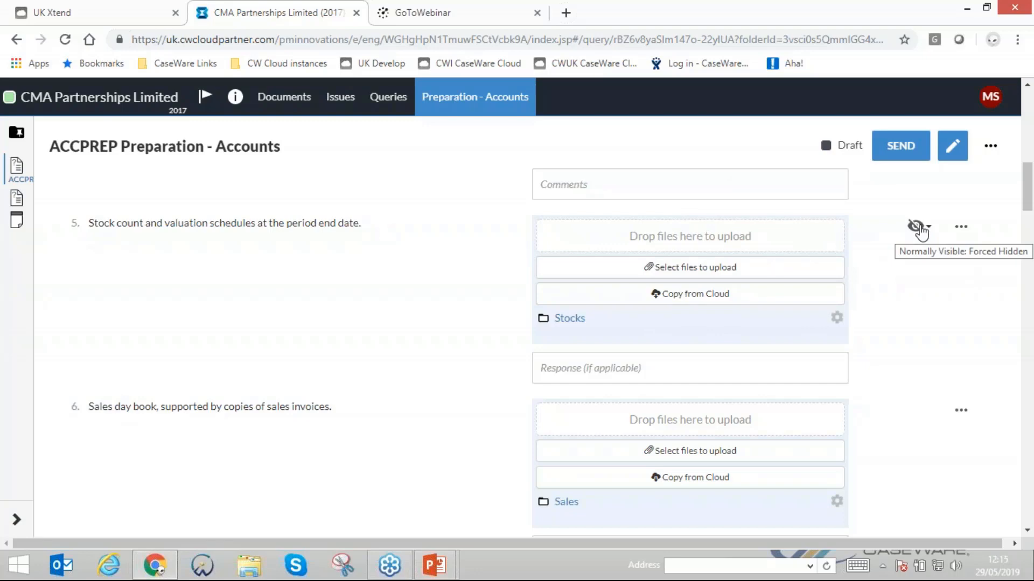
- Hide the "Sales day book, supported by copies of sales invoices." question
mouse_move(860, 459)
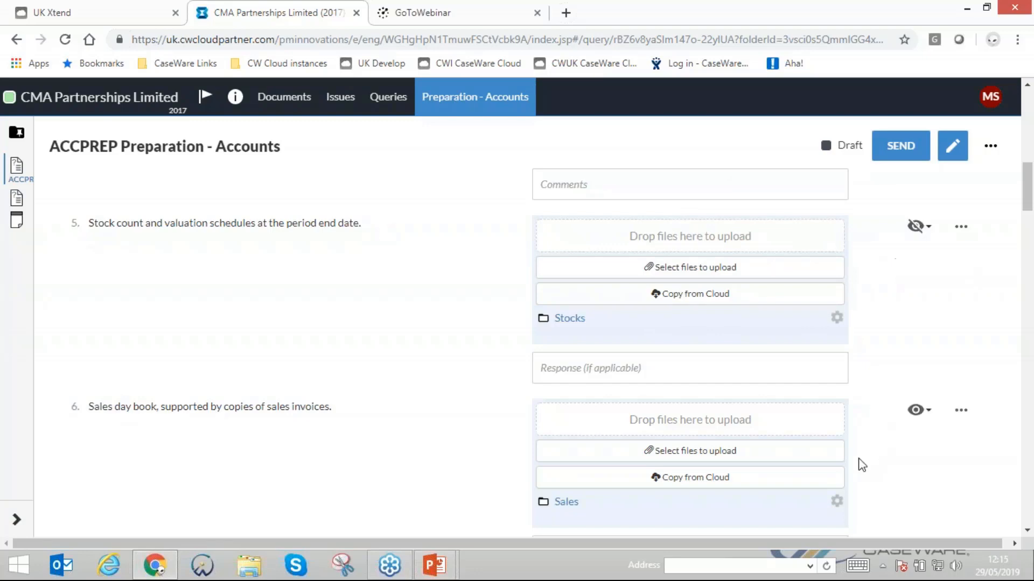
left_click(918, 415)
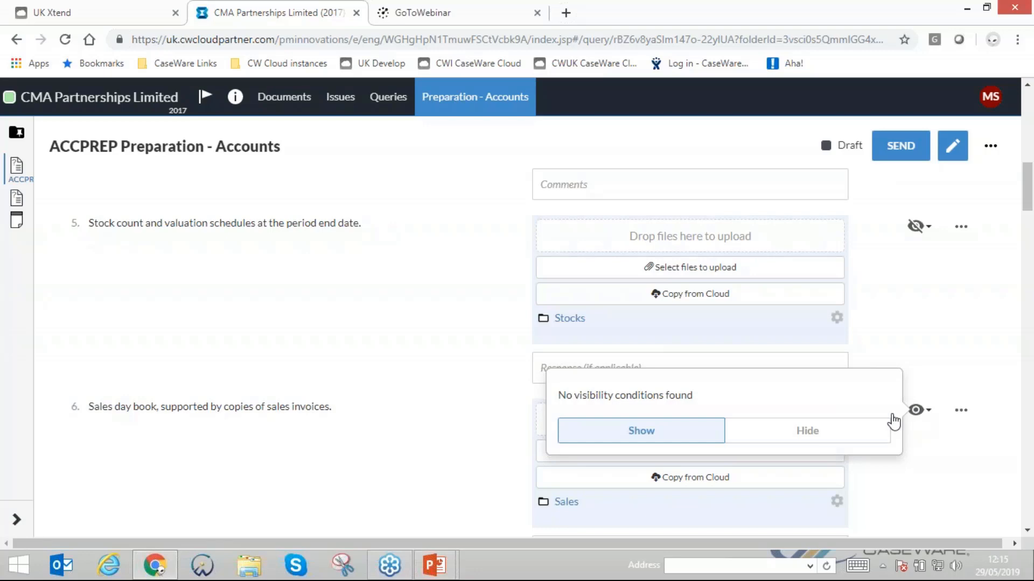
left_click(773, 434)
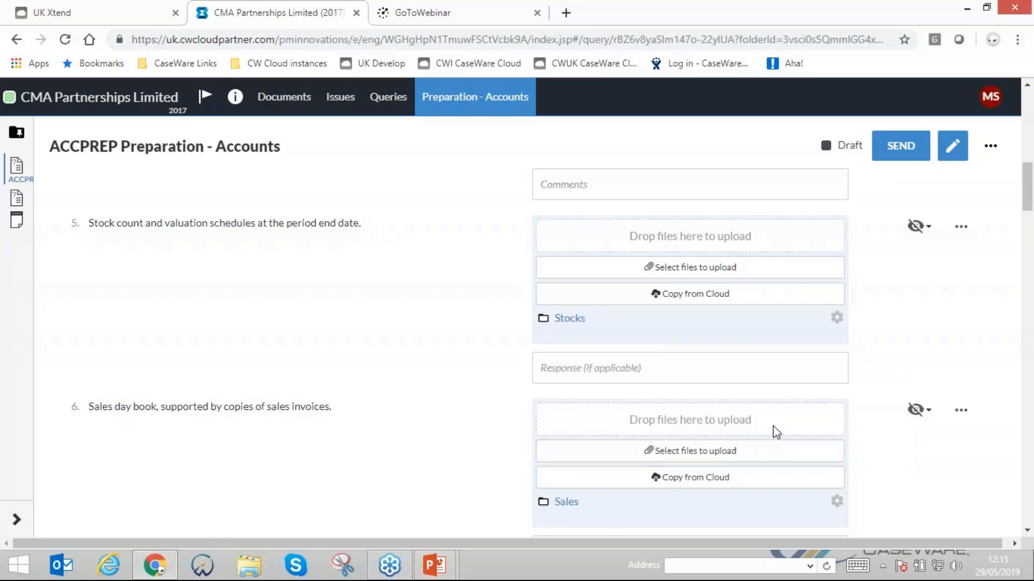
- Add a new question at the end of the query with the text "Please provide last years signed accounts"
scroll(168, 358, "down", 20)
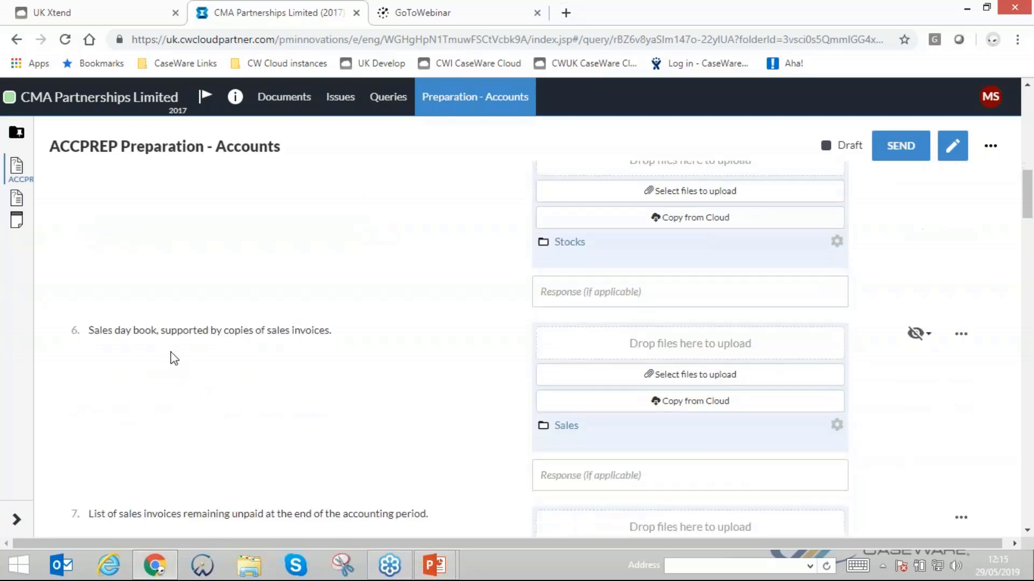
scroll(86, 304, "down", 20)
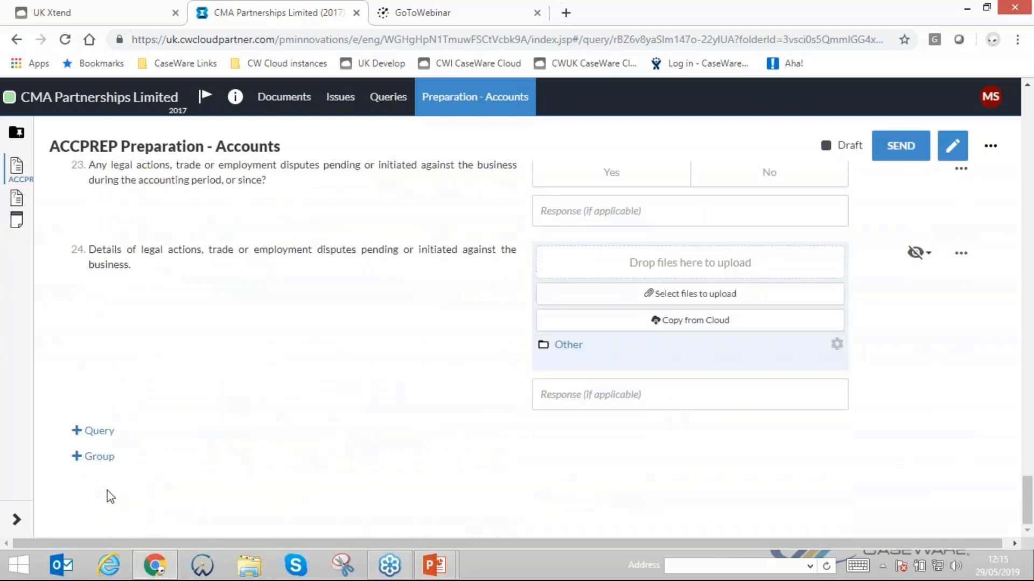
left_click(87, 434)
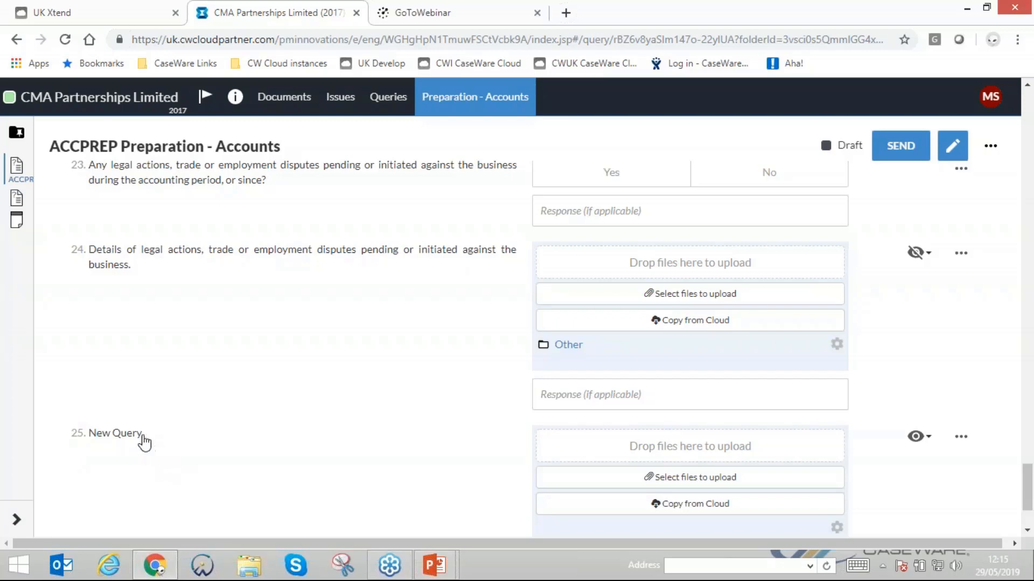
left_click(141, 437)
key("ctrl+a")
type("Pl")
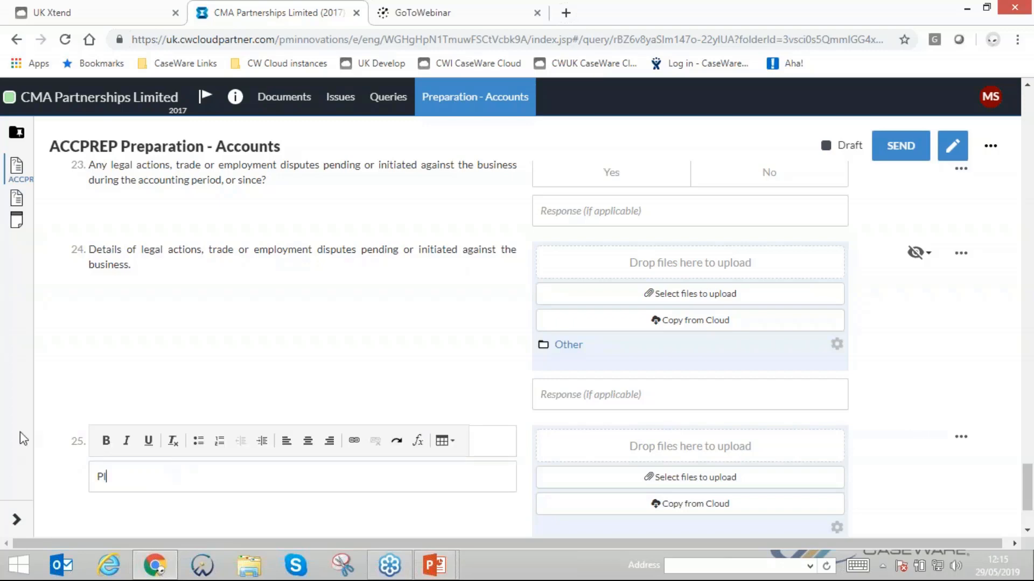
type("ease provide last years s")
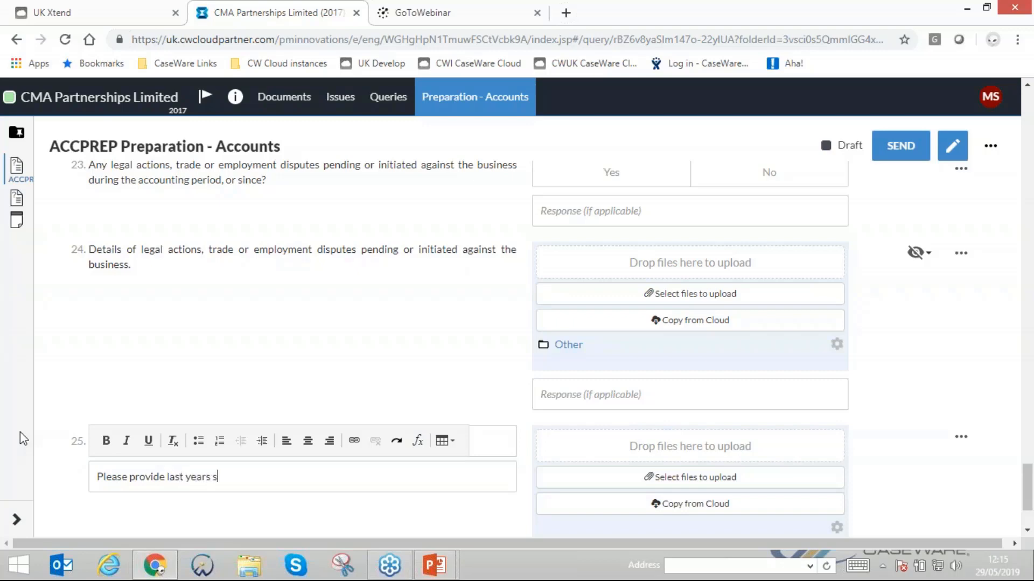
type("igned accounts")
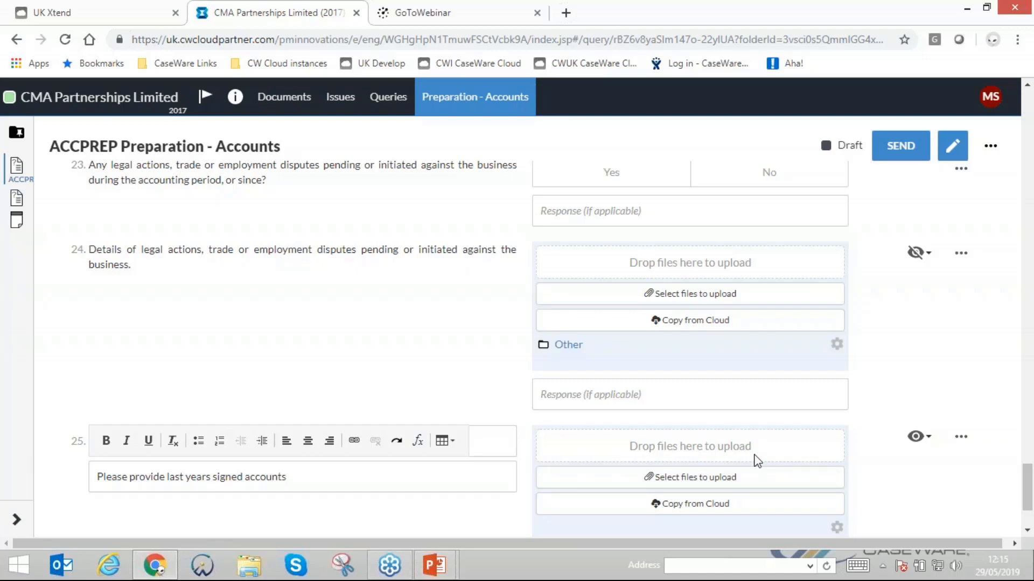
- Set the signed accounts question's response type to Picklist with the options "Yes | No | Not applicable"
left_click(961, 437)
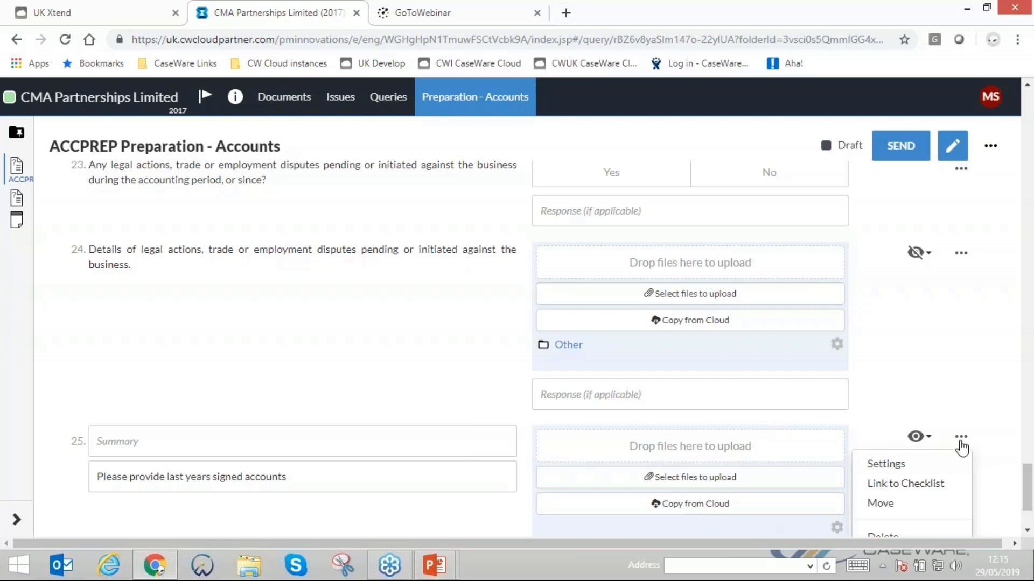
left_click(886, 465)
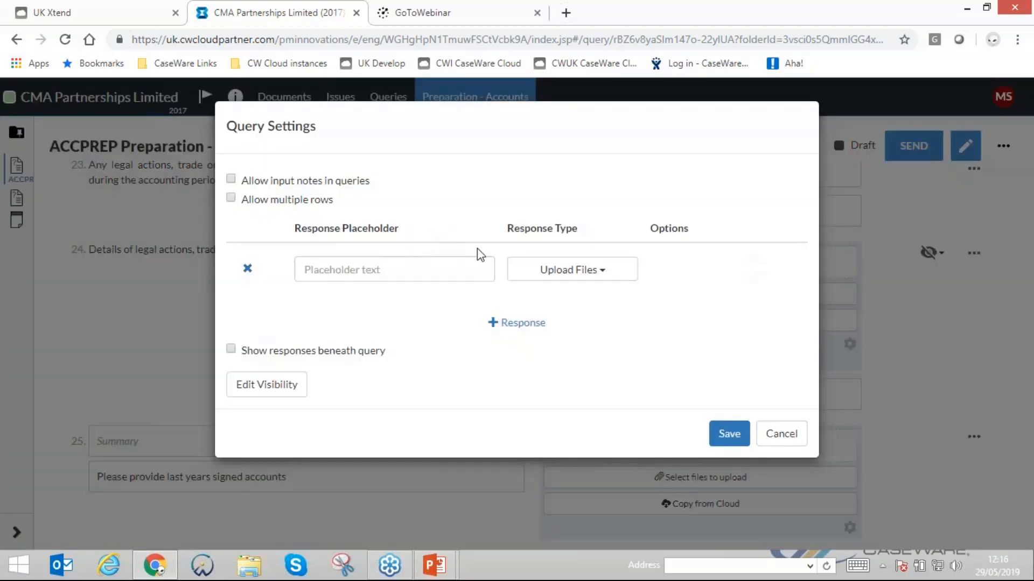
left_click(552, 276)
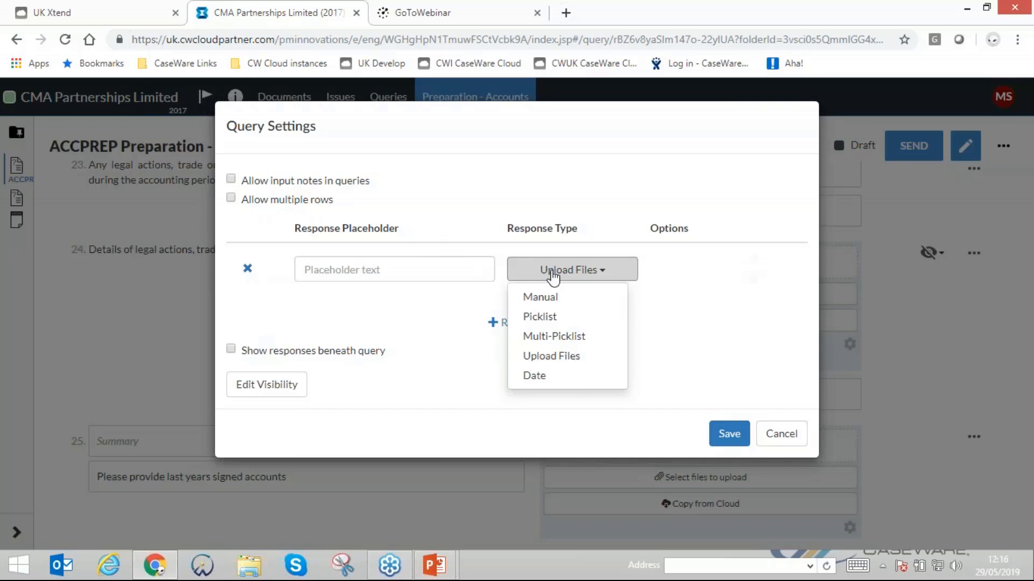
left_click(528, 296)
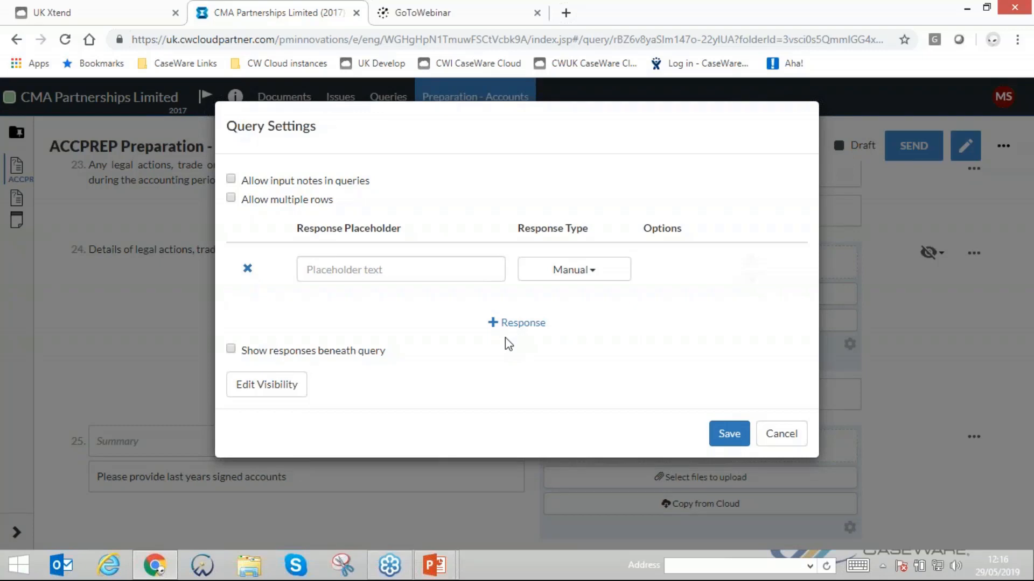
left_click(553, 278)
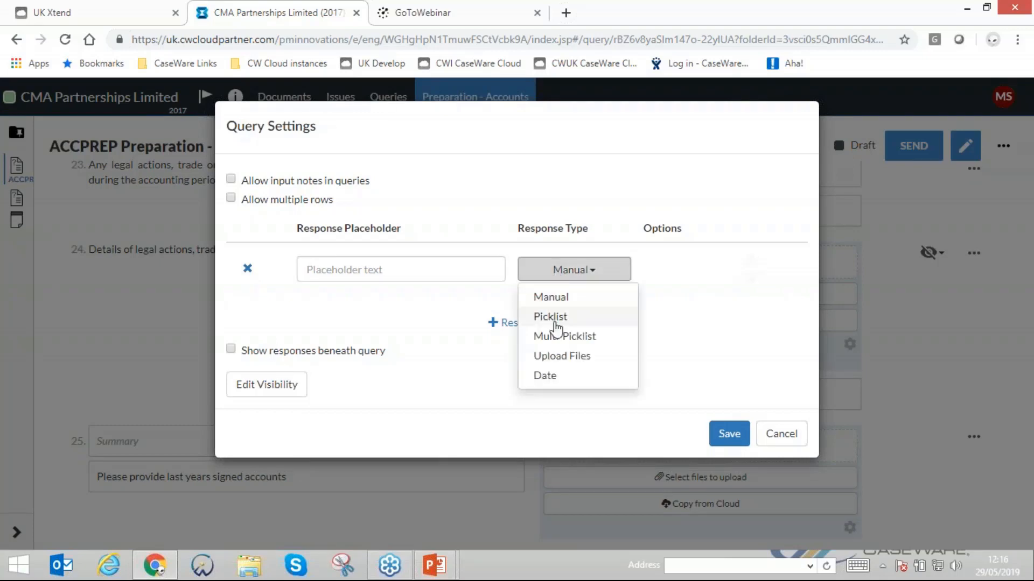
left_click(550, 317)
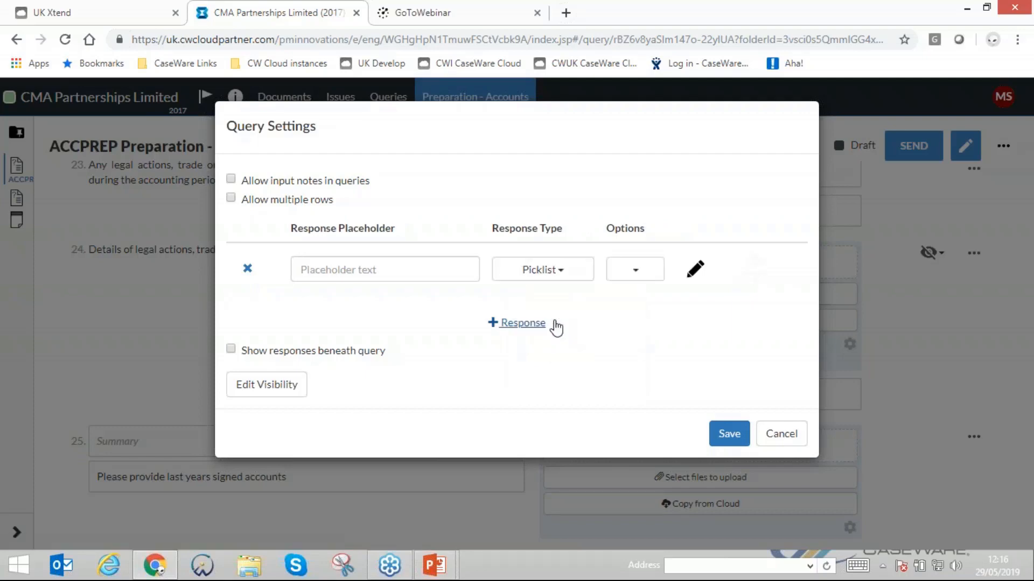
left_click(611, 272)
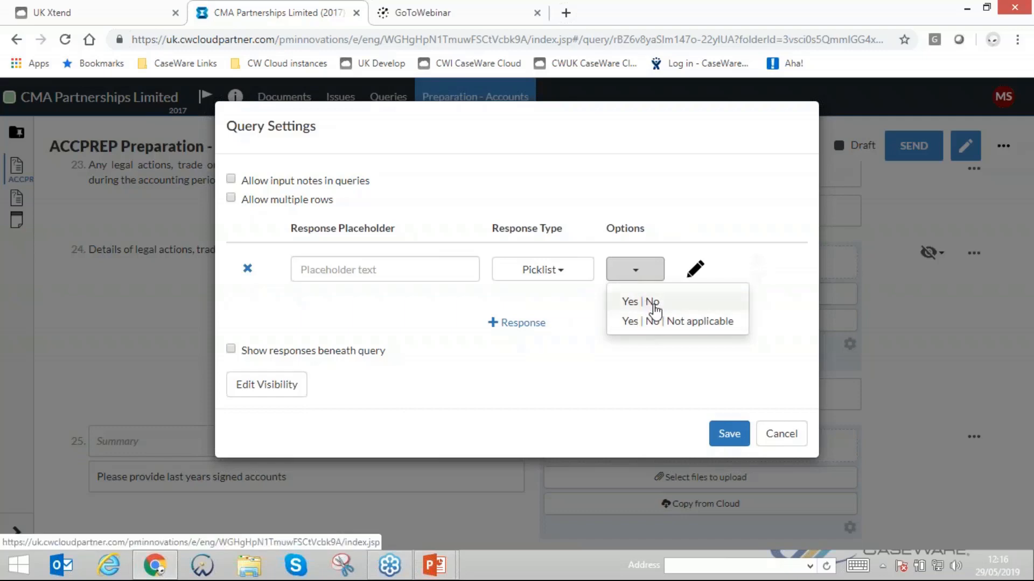
left_click(664, 329)
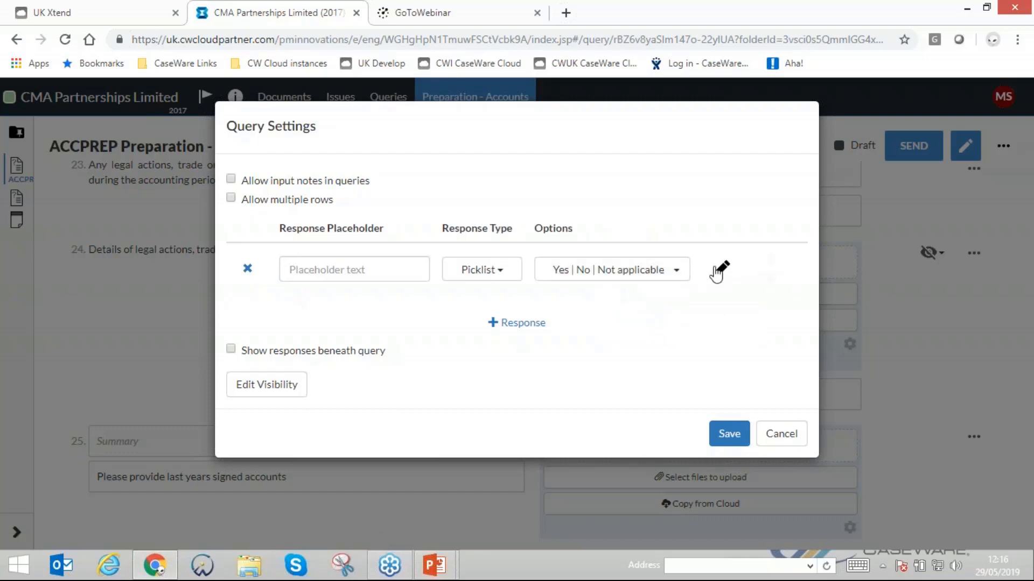
- Replace the picklist's Yes, No and Not applicable options with three people's first names
left_click(719, 269)
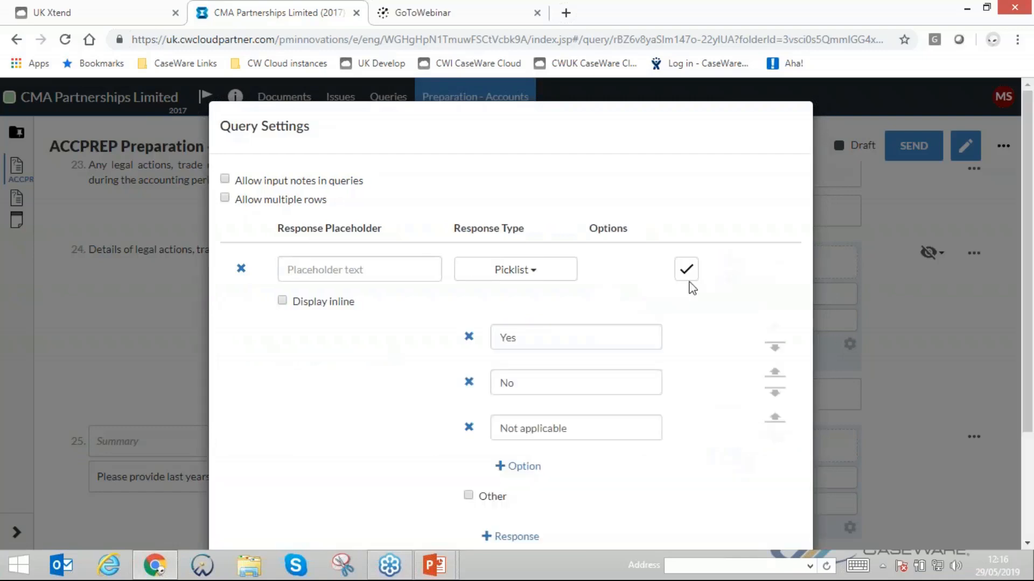
double_click(537, 340)
type("Matt")
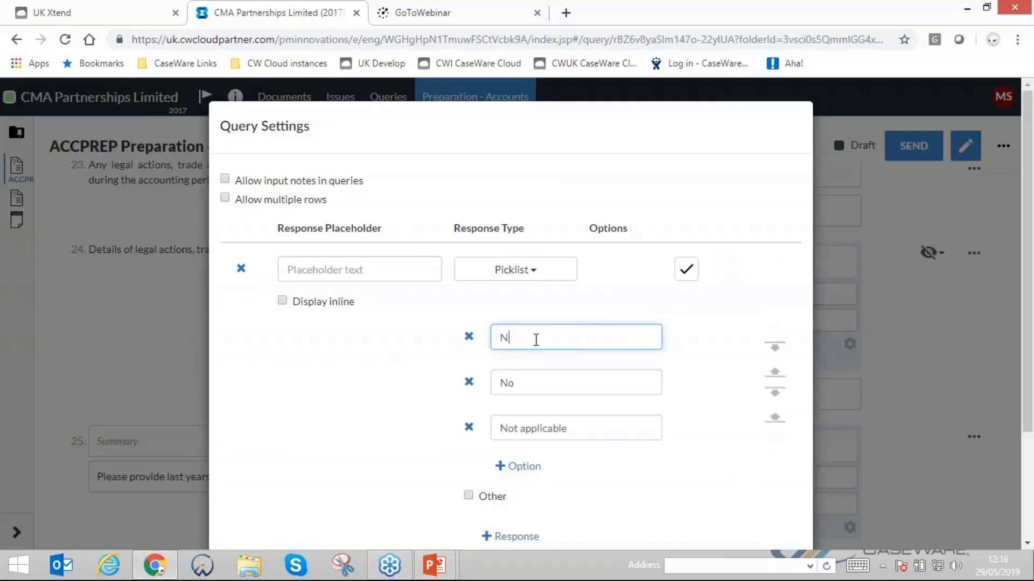
double_click(525, 377)
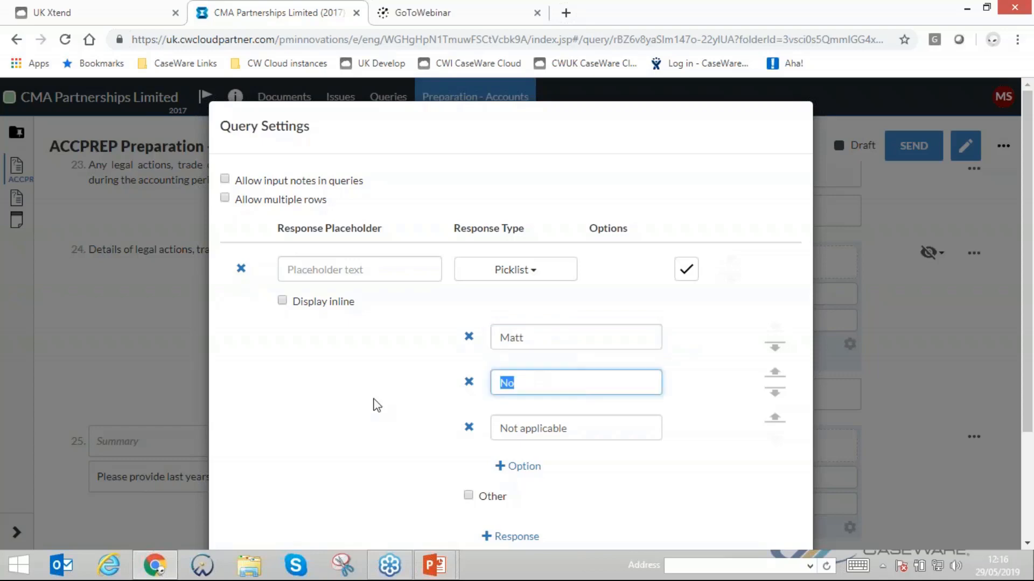
type("Phil")
triple_click(581, 425)
type("Georgie")
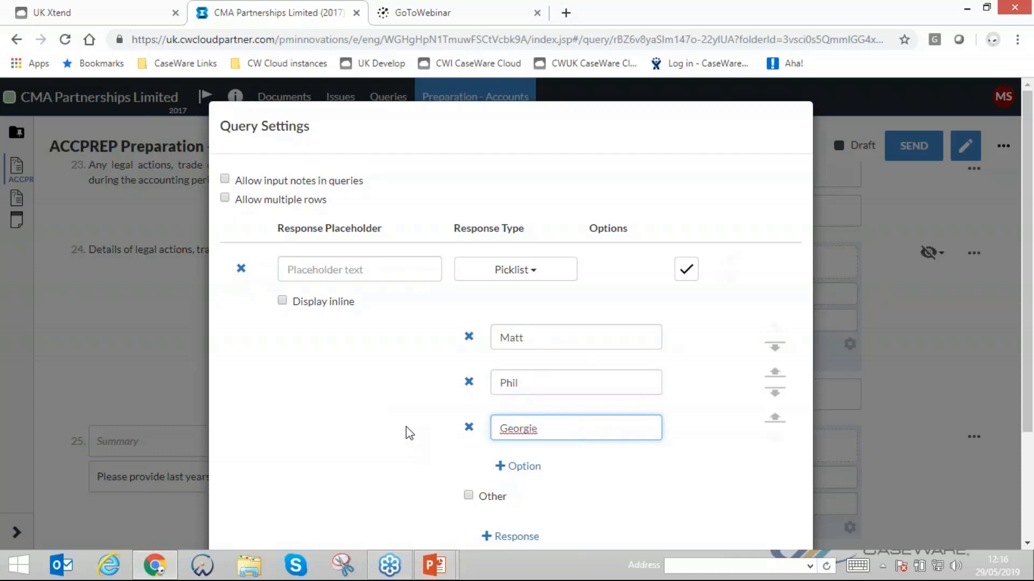
- Make the picklist options display inline and save the question's settings
scroll(411, 433, "down", 1)
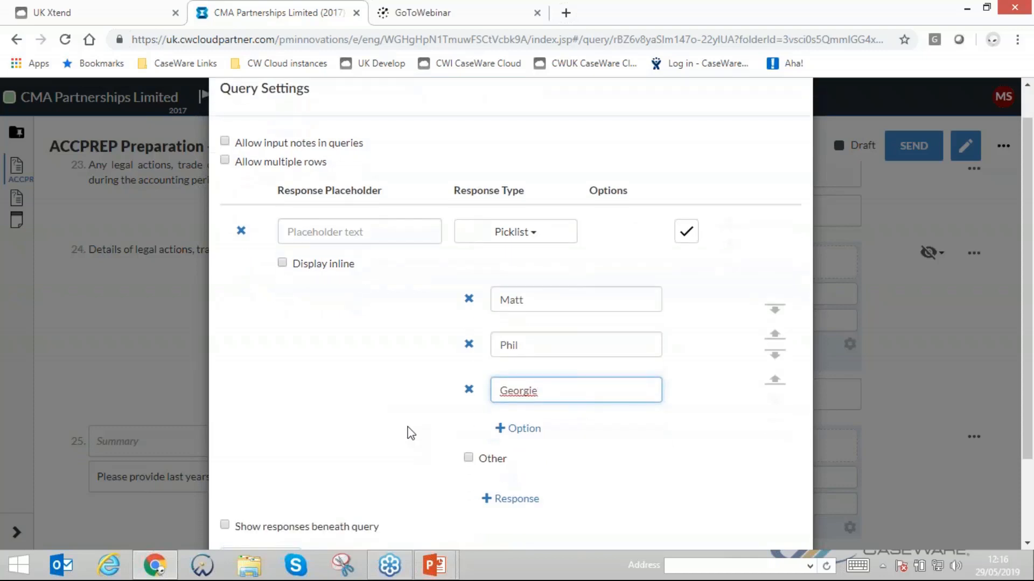
scroll(388, 378, "down", 1)
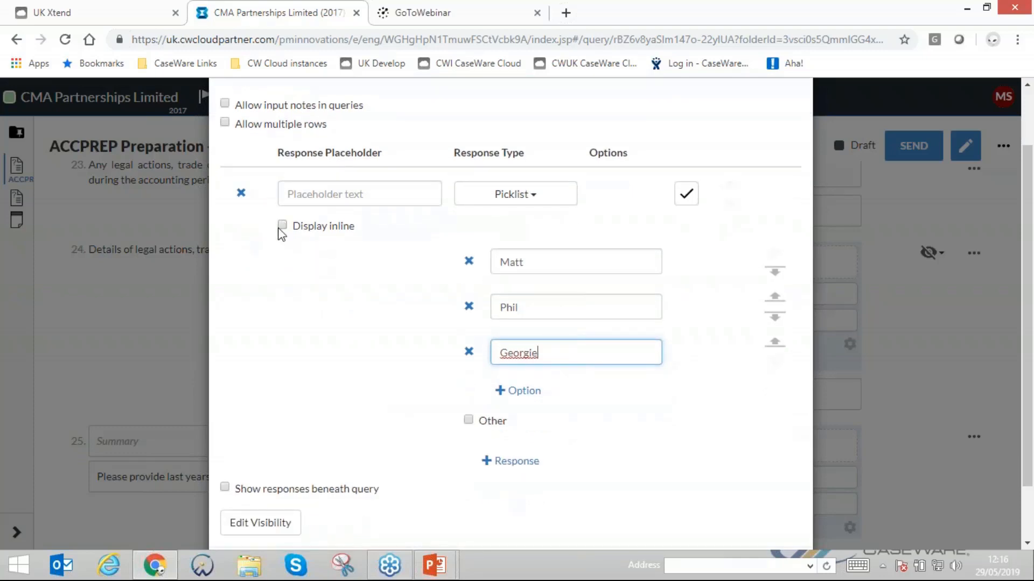
left_click(282, 225)
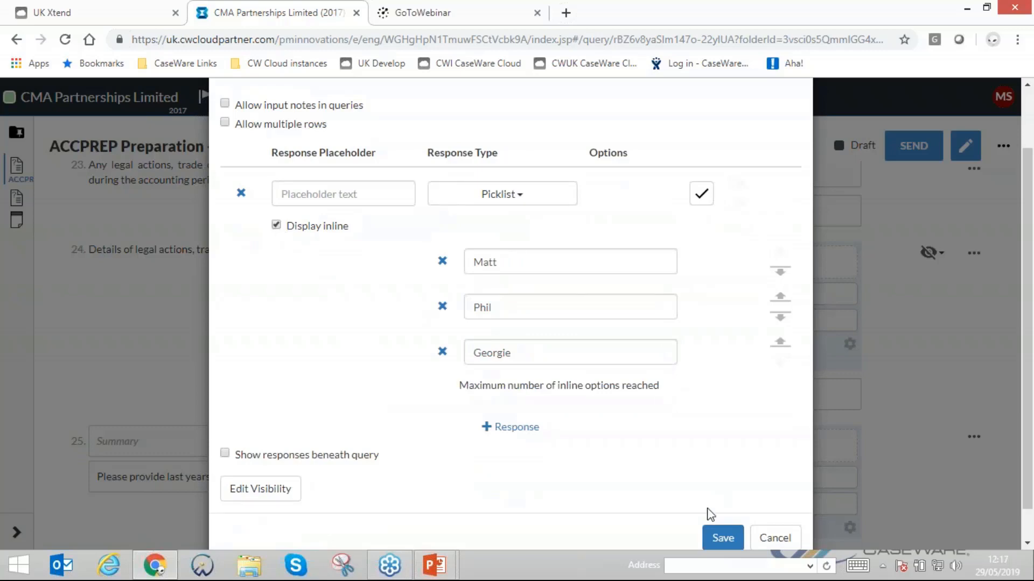
left_click(722, 535)
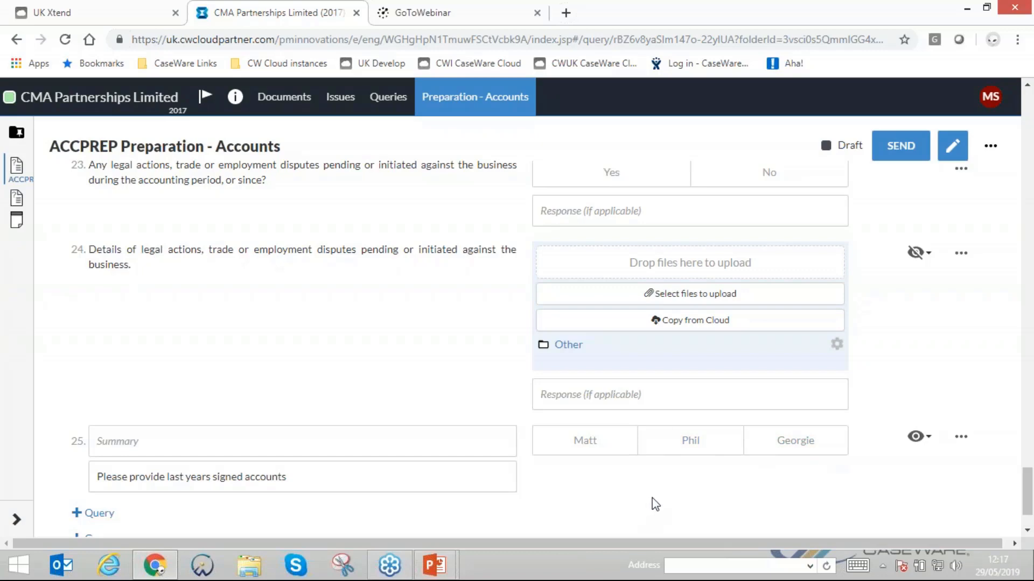
- Try adding a second response of type Upload Files to the signed accounts question's settings
left_click(962, 438)
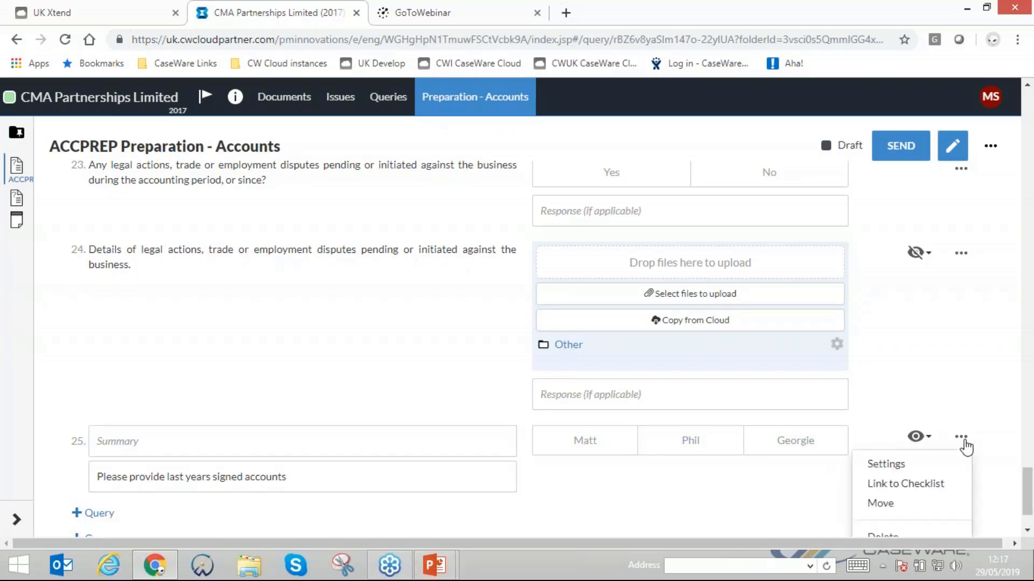
left_click(886, 465)
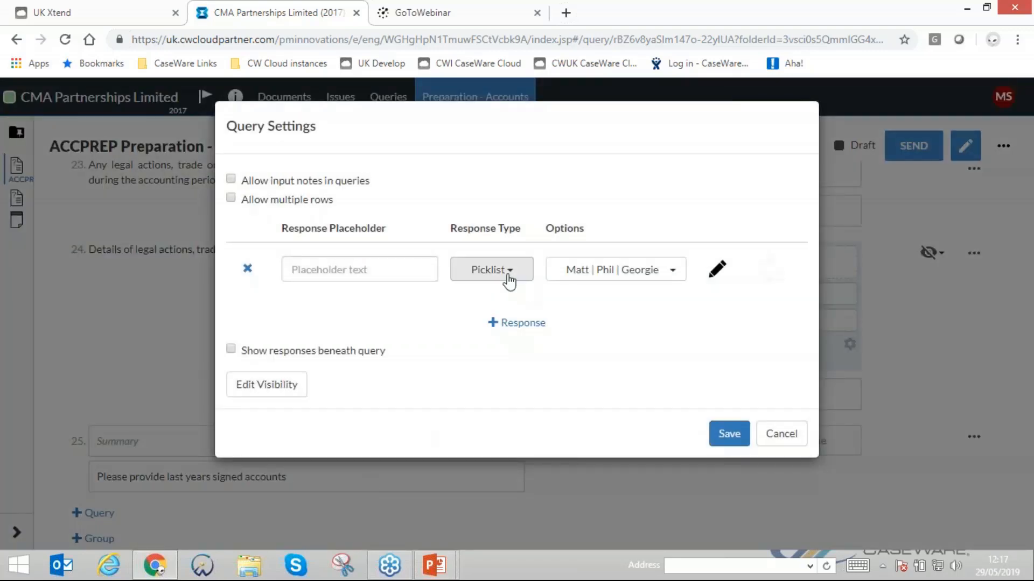
left_click(508, 278)
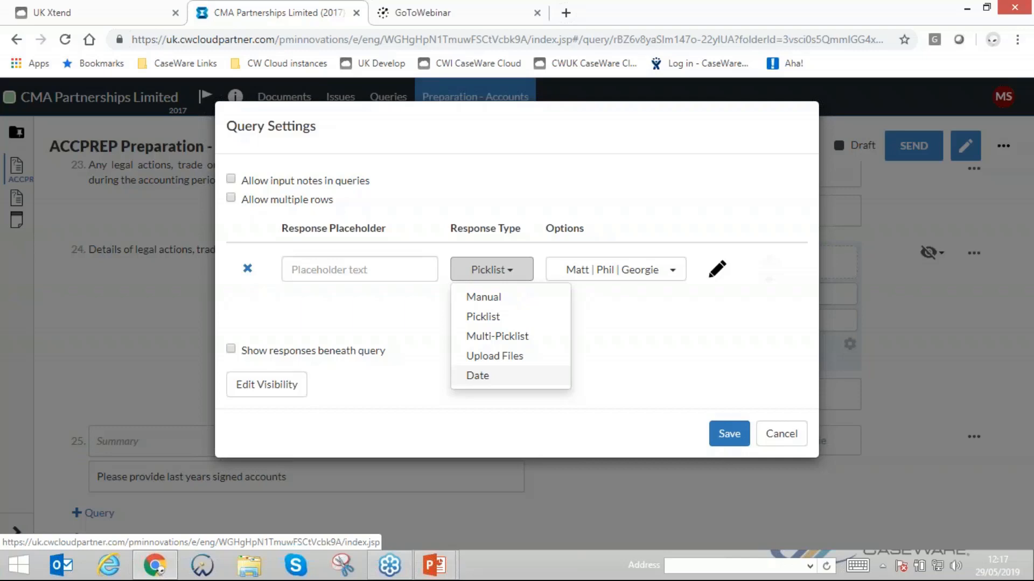
left_click(668, 348)
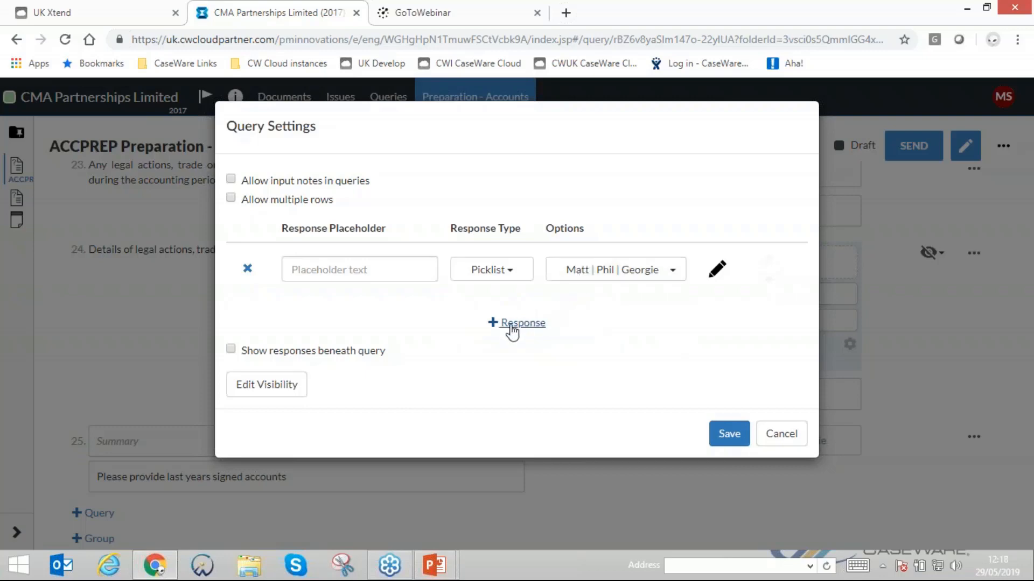
left_click(532, 323)
left_click(496, 329)
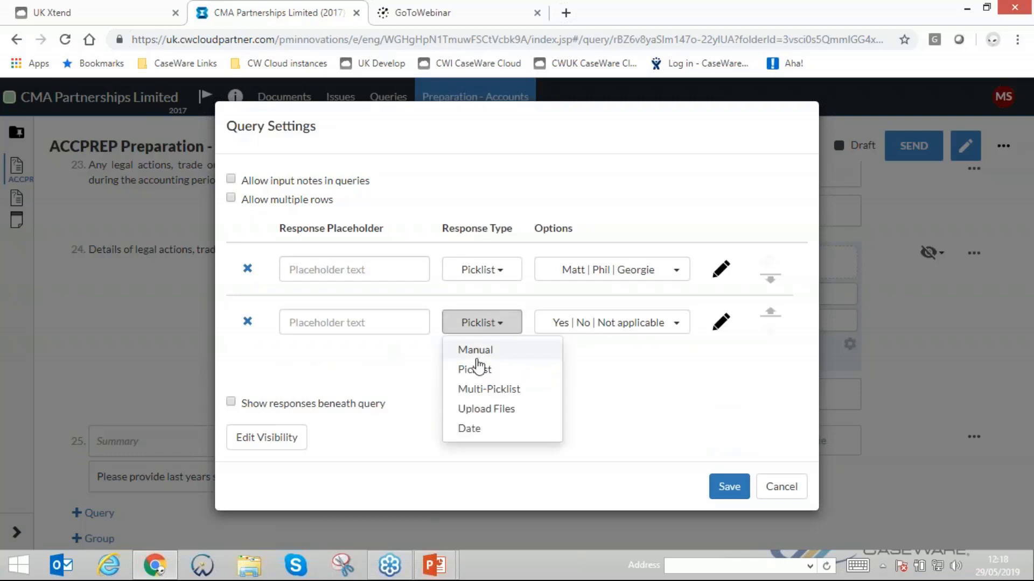
left_click(475, 351)
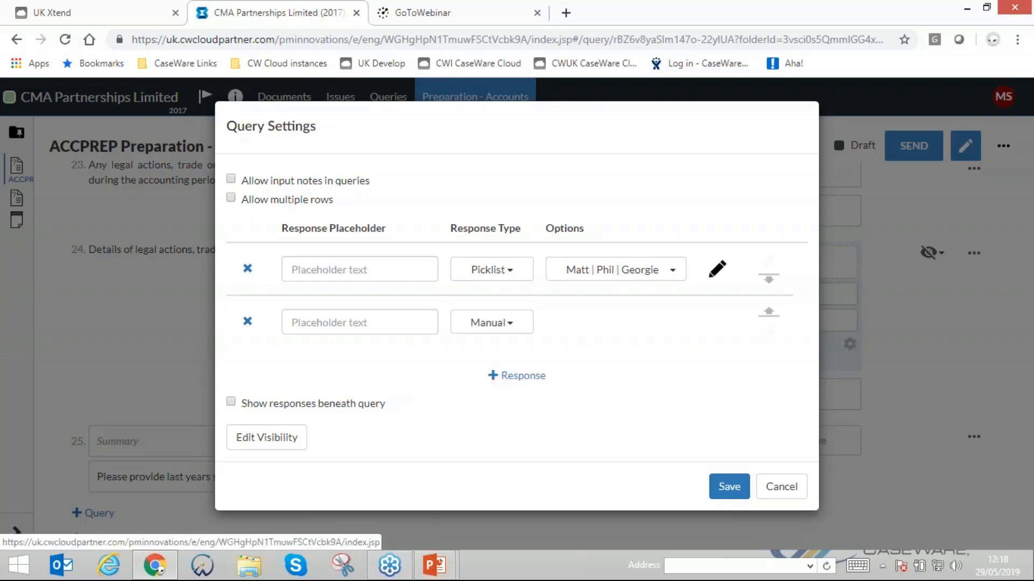
left_click(475, 329)
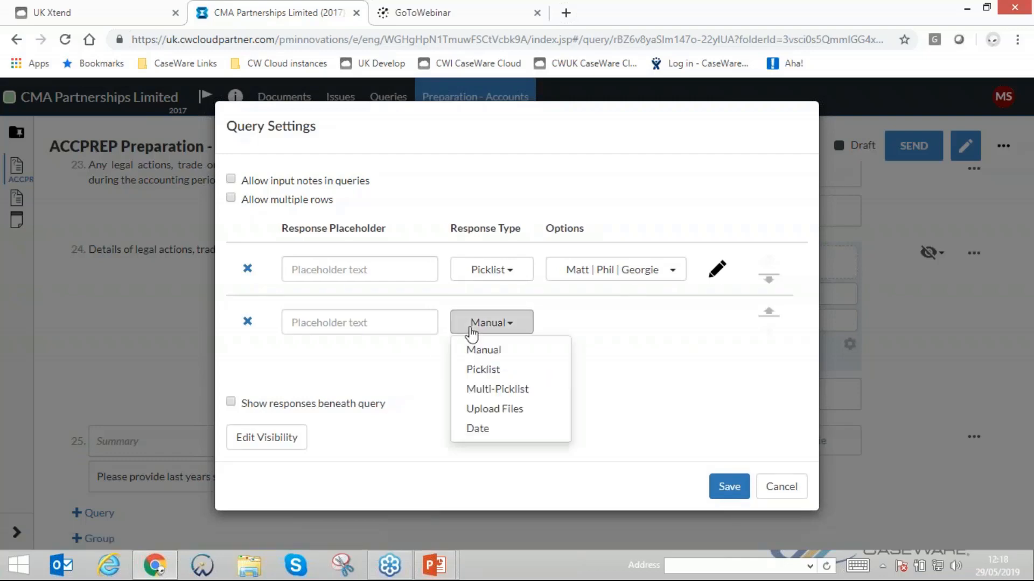
left_click(498, 409)
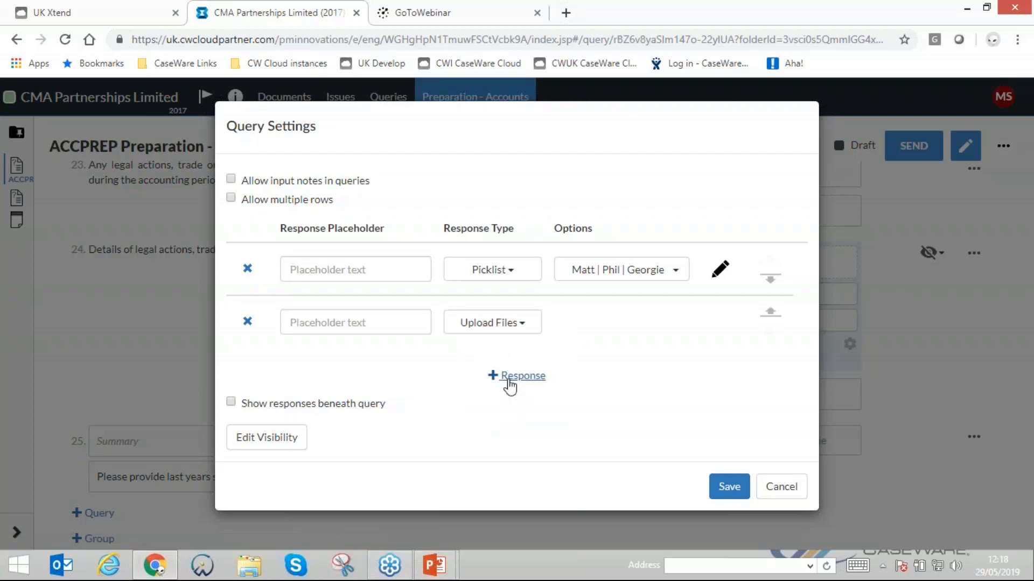
- Try adding a third response of type Date, and remove the picklist and date responses from the question
left_click(506, 377)
left_click(491, 386)
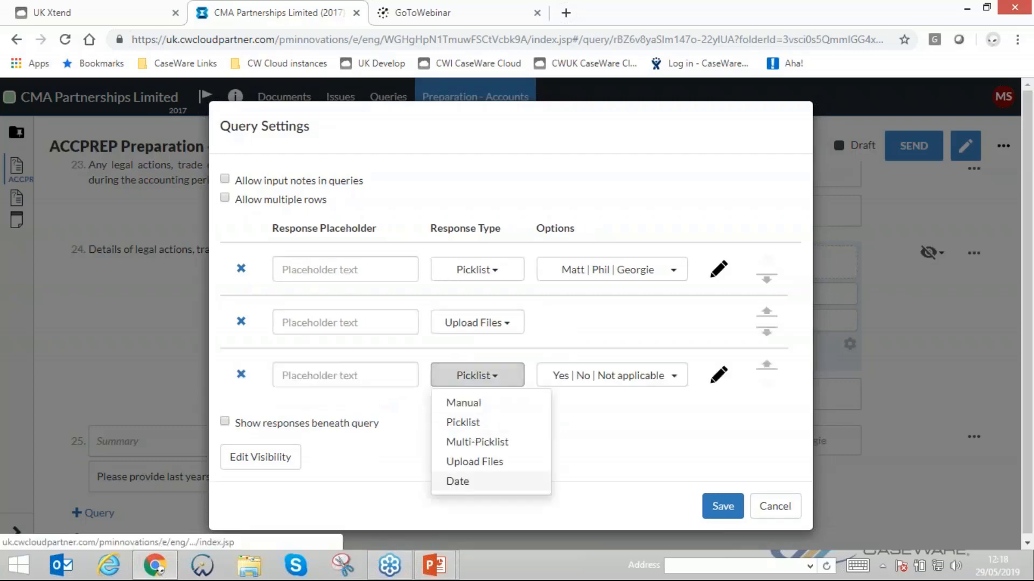
left_click(468, 480)
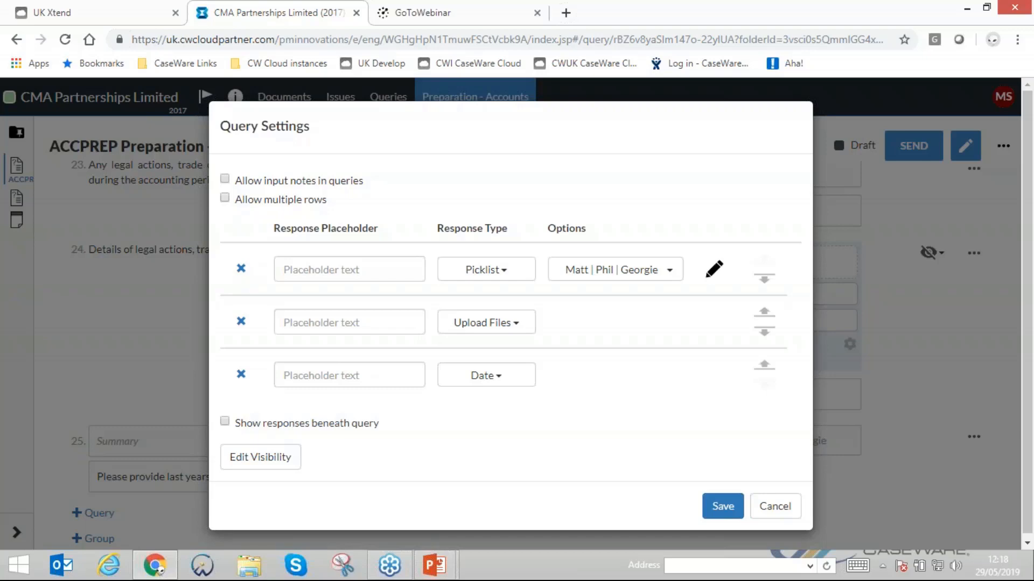
left_click(241, 268)
left_click(247, 321)
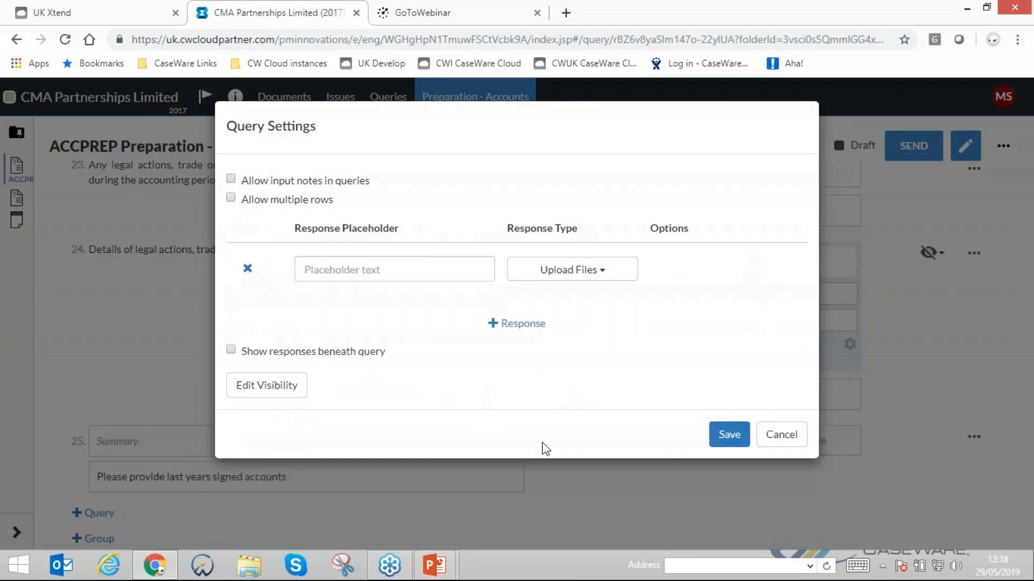
- Try starting a visibility condition based on another procedure's answer, and discard the question's settings changes
left_click(258, 386)
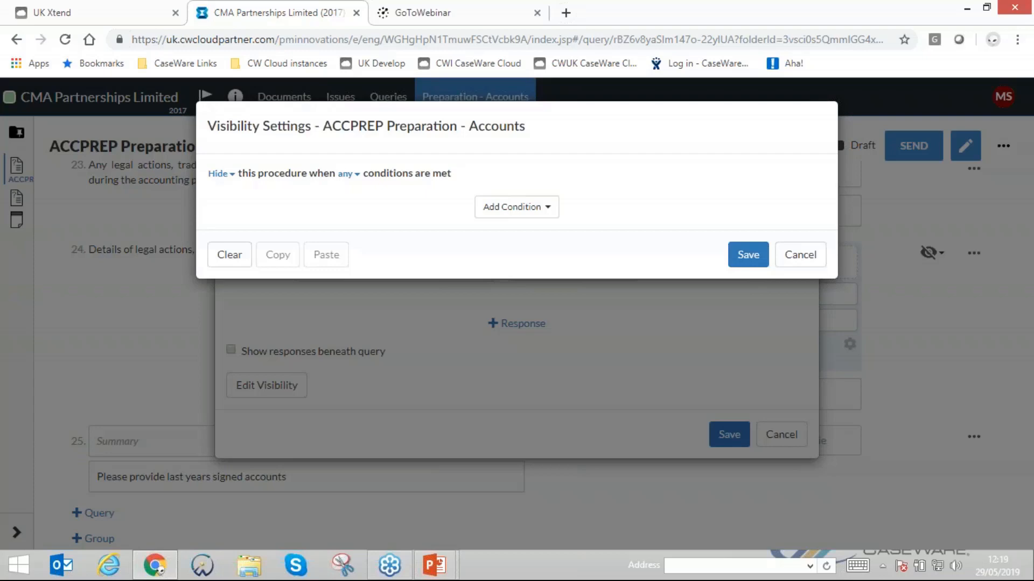
left_click(221, 174)
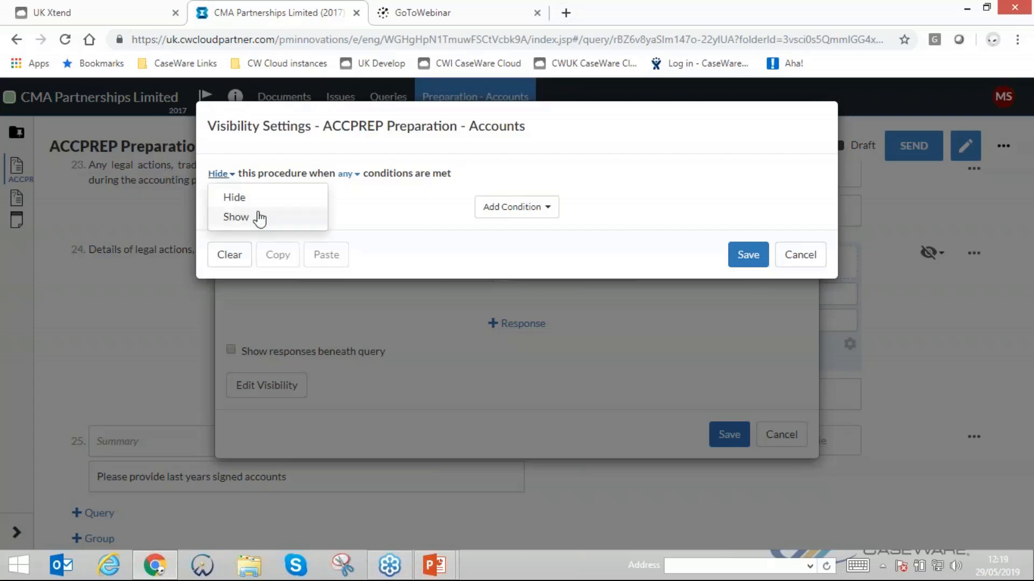
left_click(422, 220)
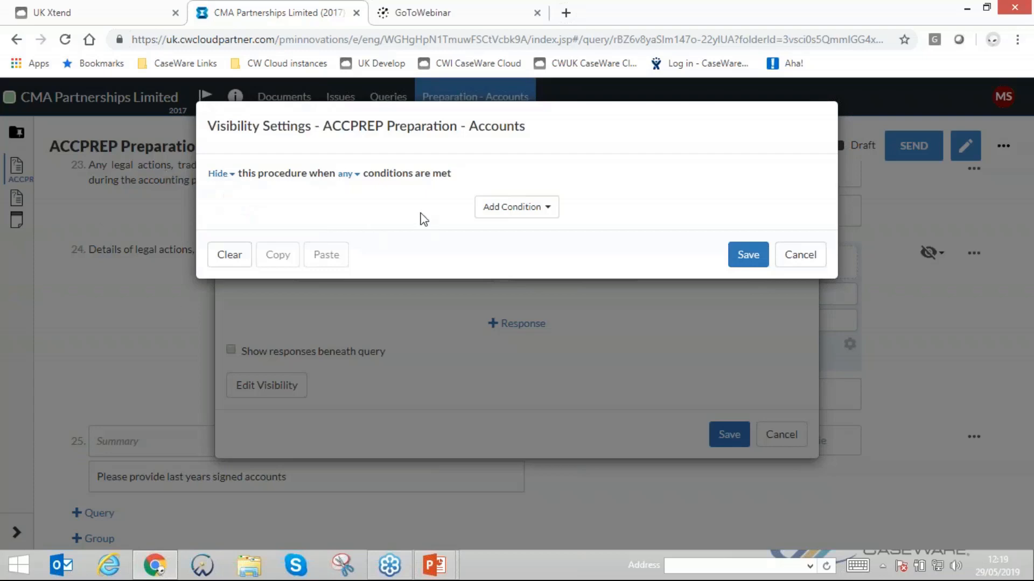
left_click(515, 214)
left_click(520, 236)
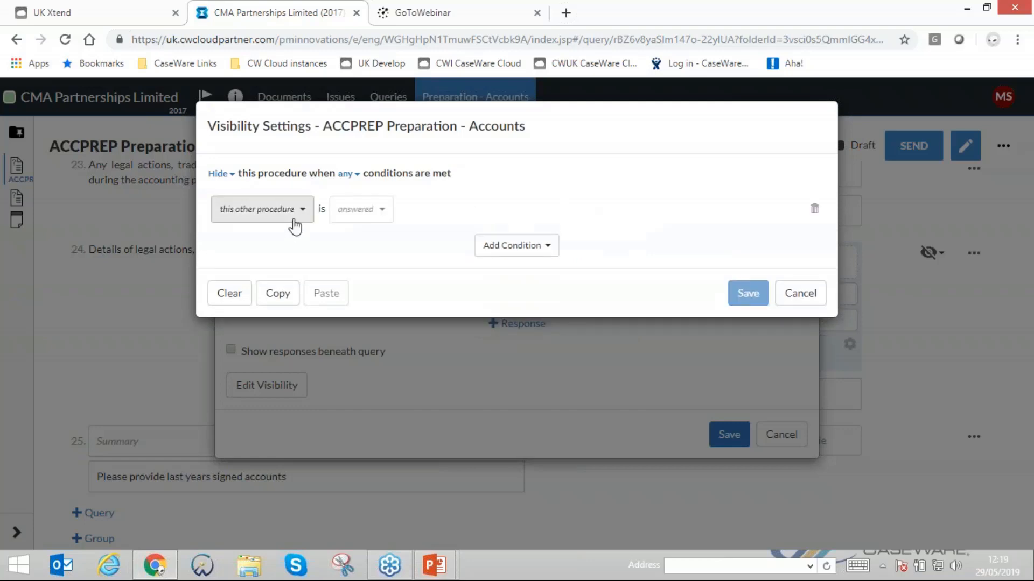
left_click(291, 221)
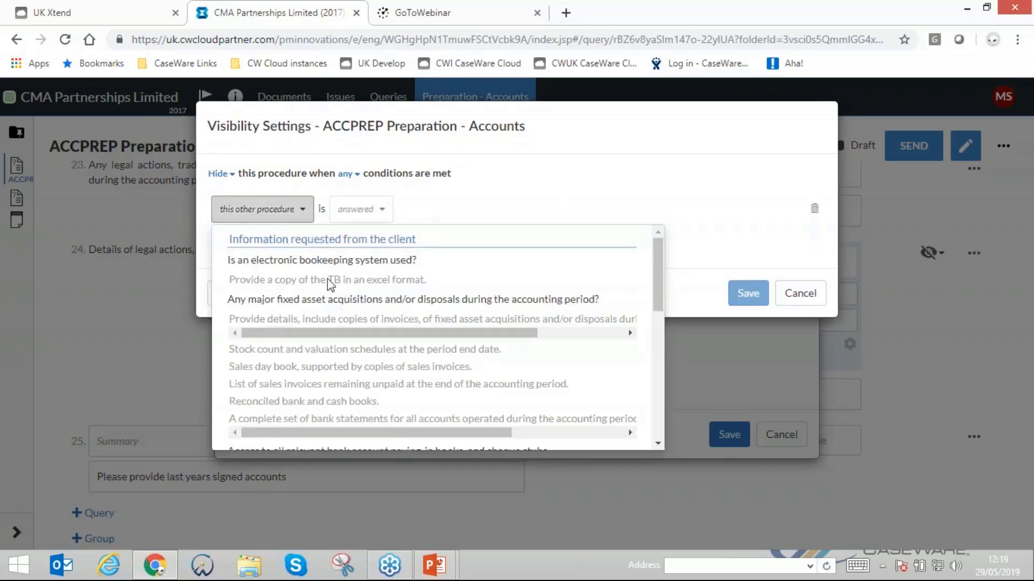
left_click(697, 213)
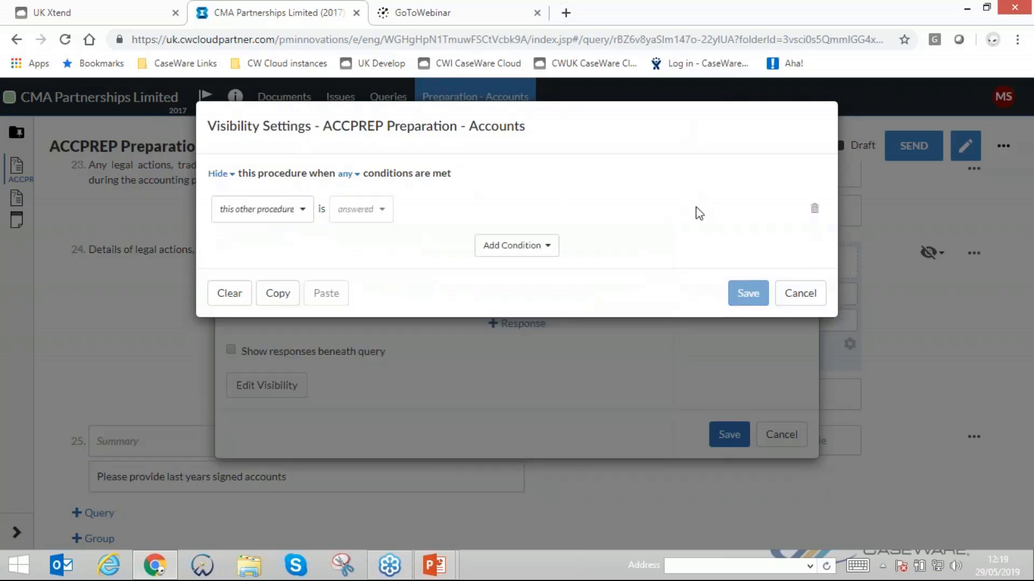
left_click(800, 294)
left_click(794, 450)
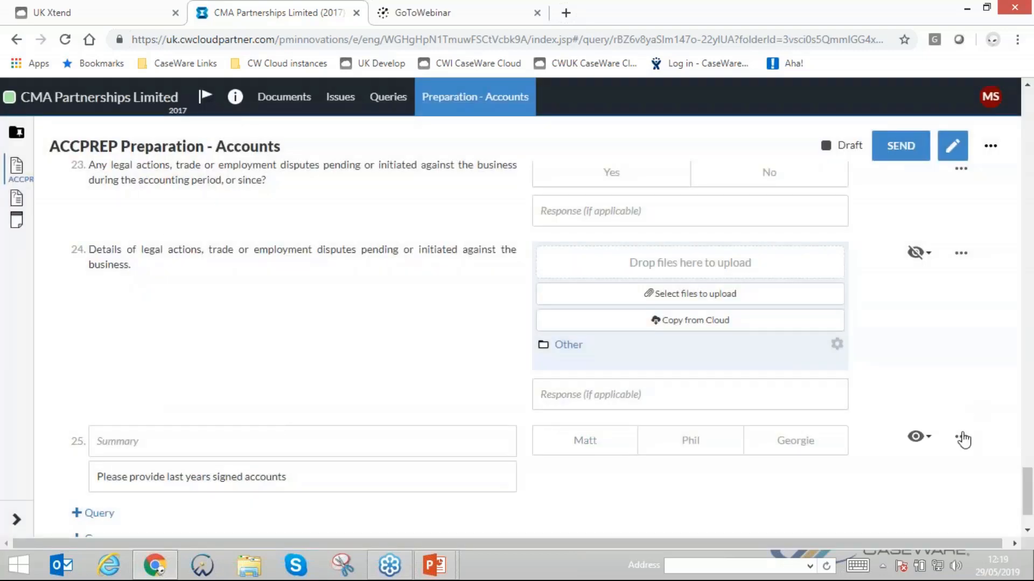
- Change the signed accounts question's response type to Upload Files and save its settings
left_click(960, 437)
left_click(886, 465)
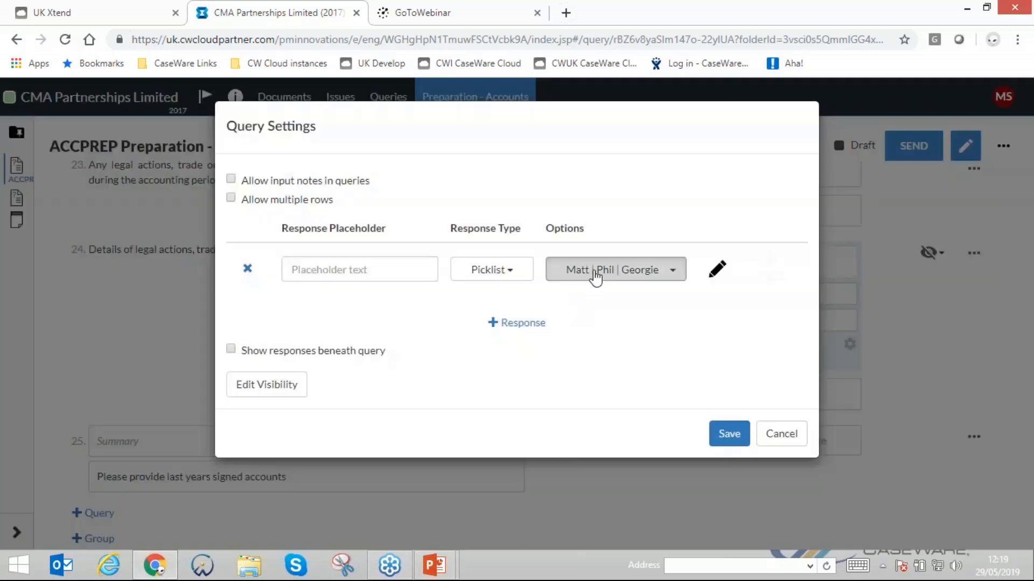
left_click(491, 270)
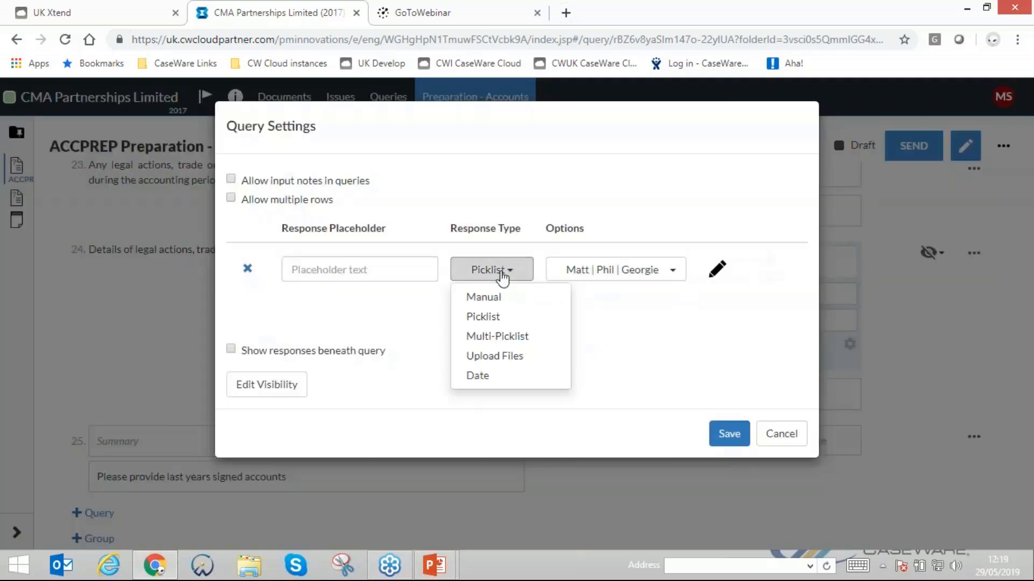
left_click(483, 357)
left_click(728, 434)
scroll(742, 464, "down", 2)
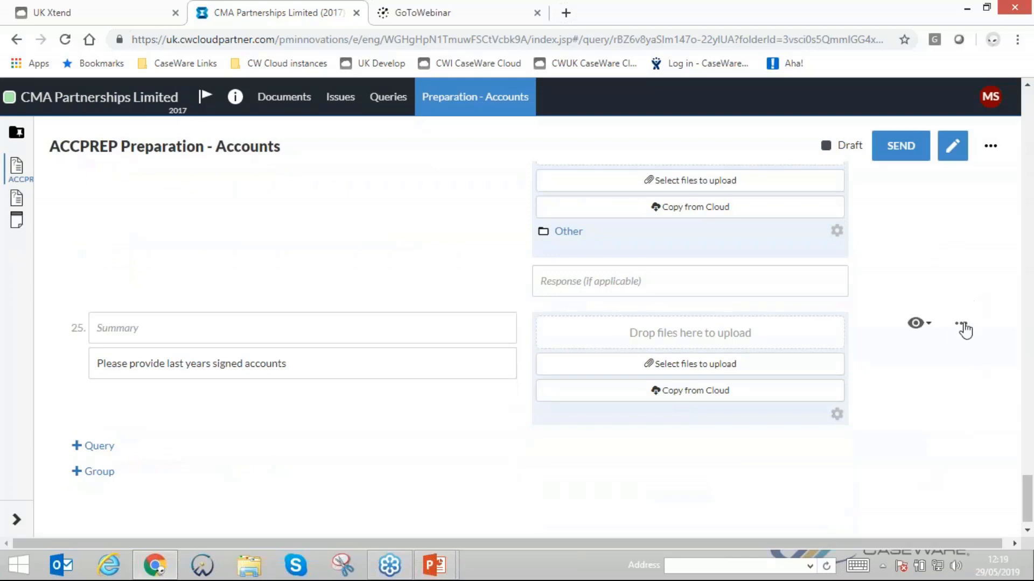
- Move the signed accounts question to directly after the question asking for a copy of the TB
left_click(962, 324)
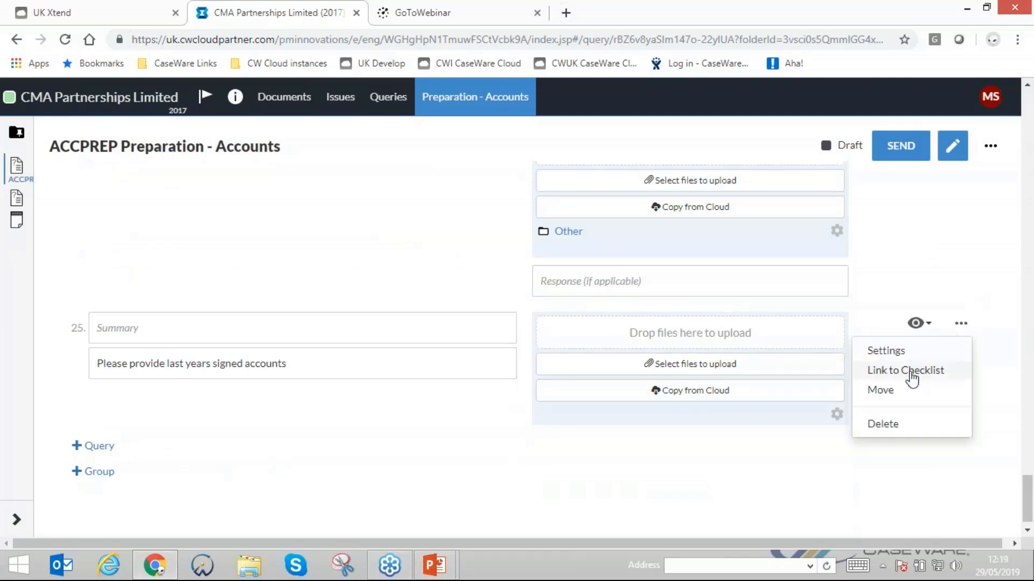
left_click(881, 390)
scroll(826, 382, "up", 15)
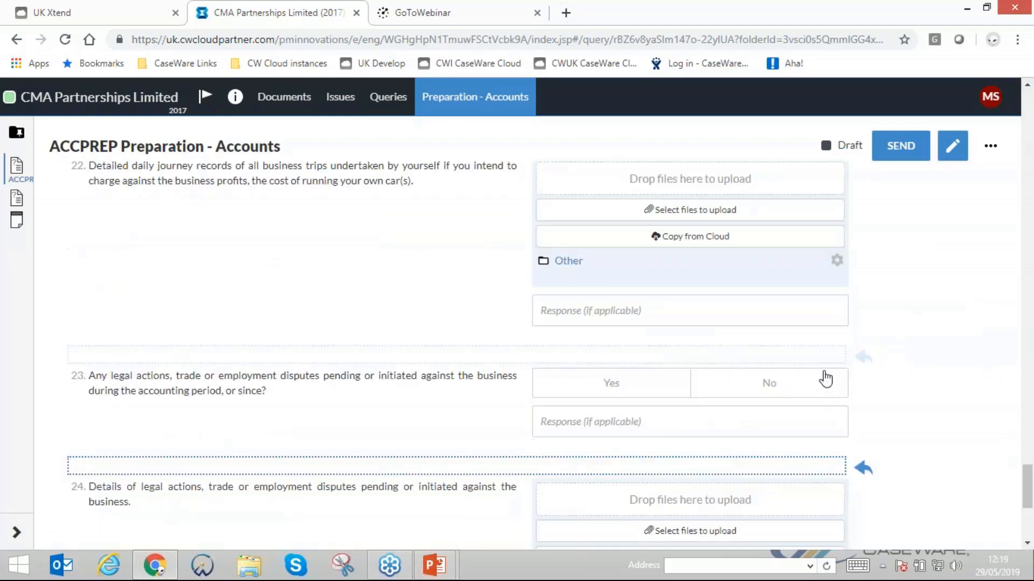
scroll(775, 279, "up", 20)
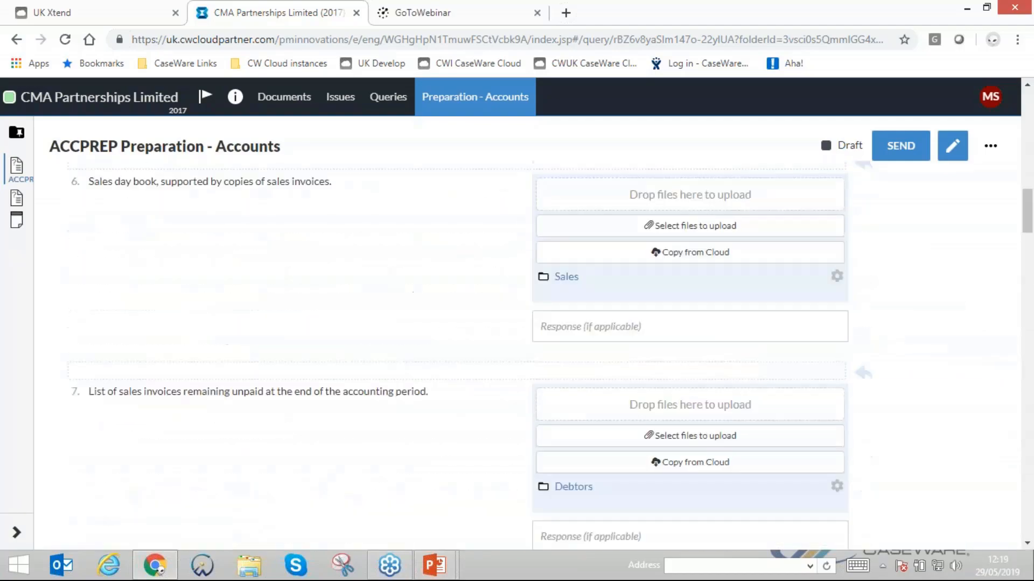
scroll(586, 533, "down", 6)
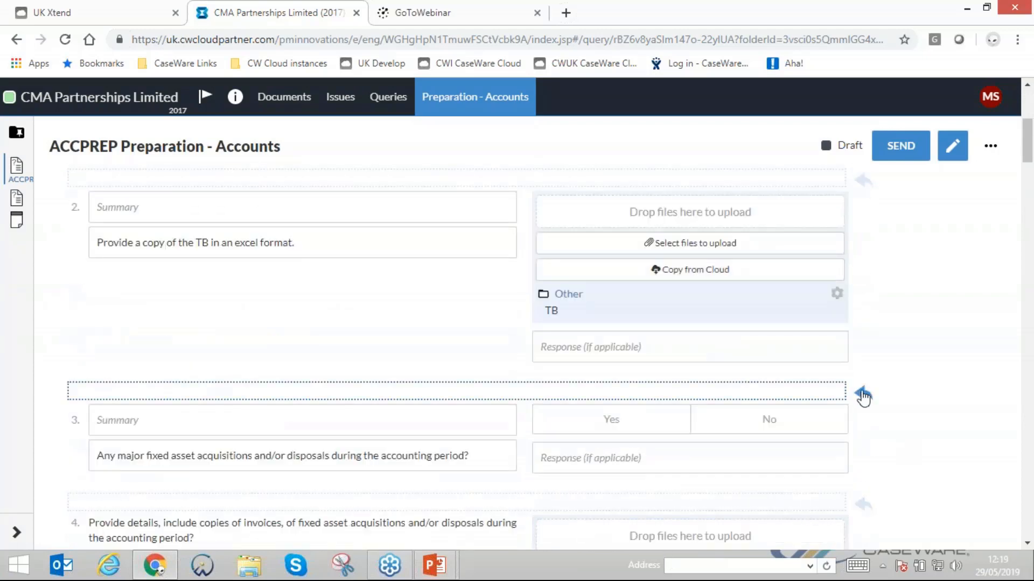
left_click(861, 394)
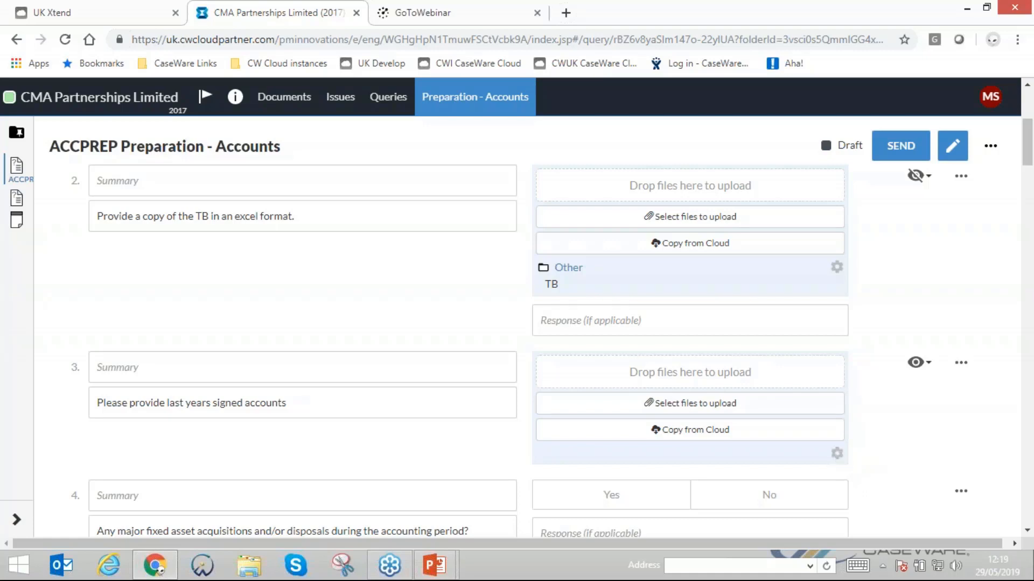
- Review the folders in the engagement's document list and reopen the ACCPREP Preparation - Accounts query
left_click(288, 99)
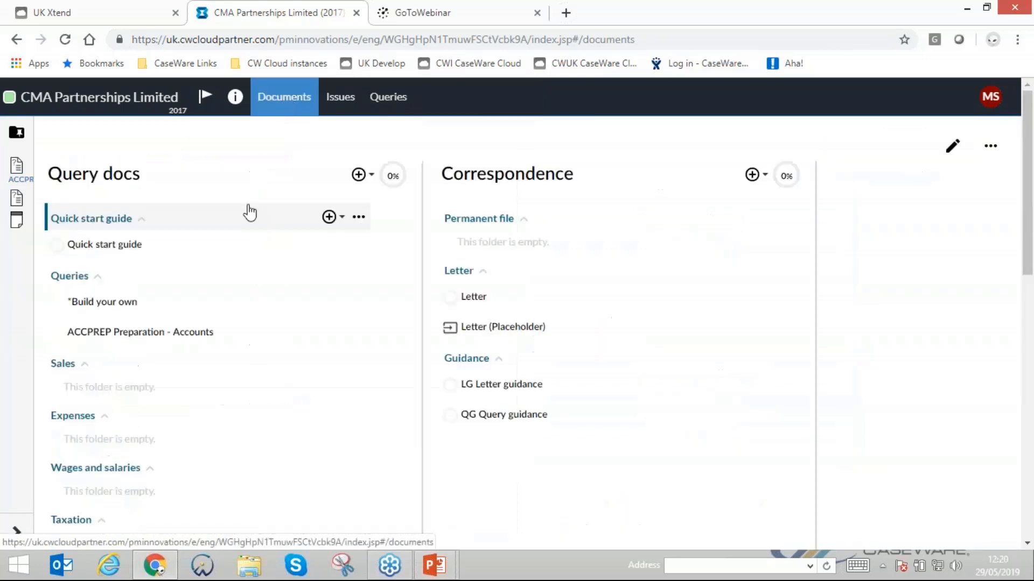
scroll(309, 325, "down", 8)
scroll(232, 350, "down", 3)
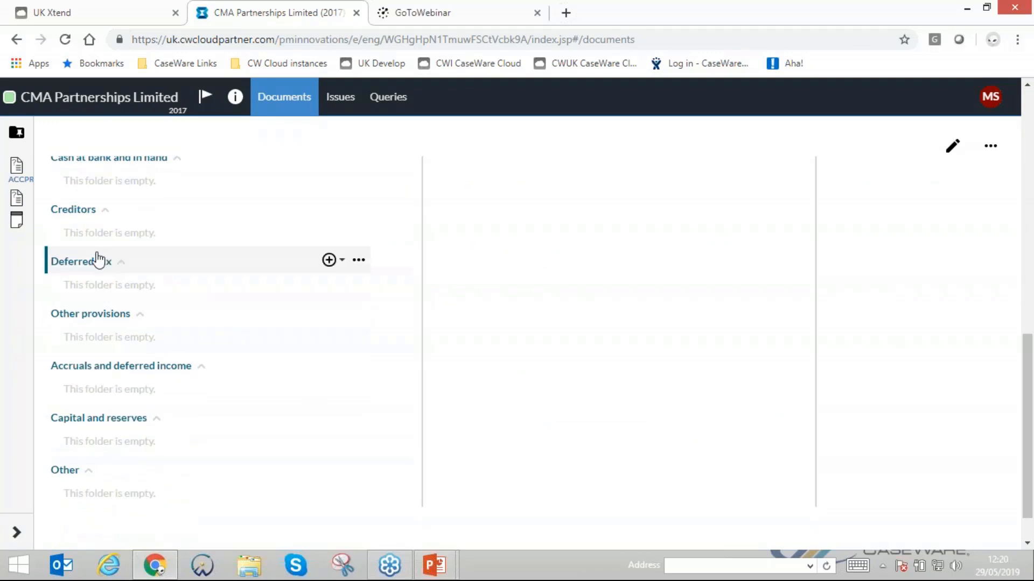
scroll(97, 263, "up", 12)
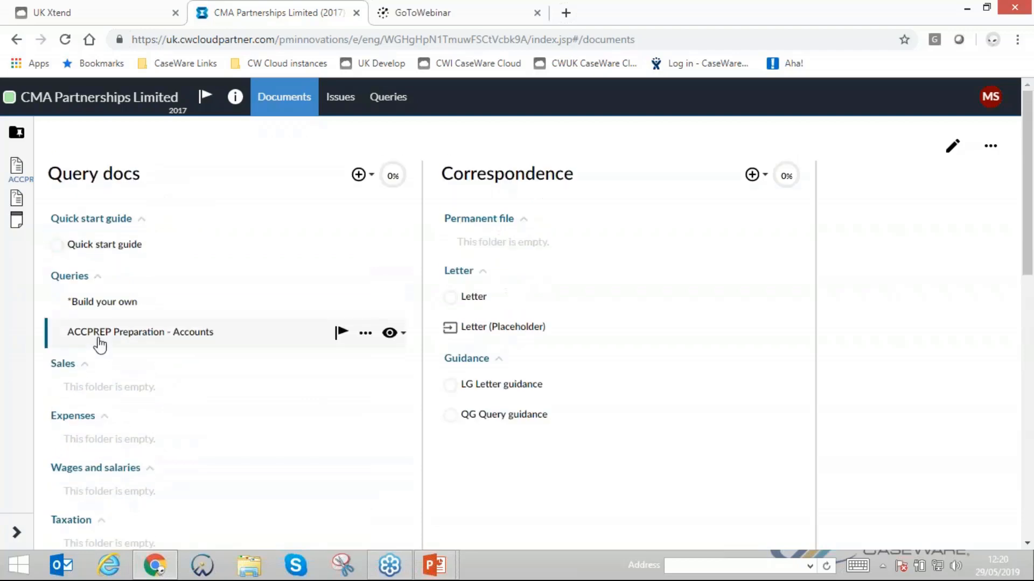
left_click(102, 334)
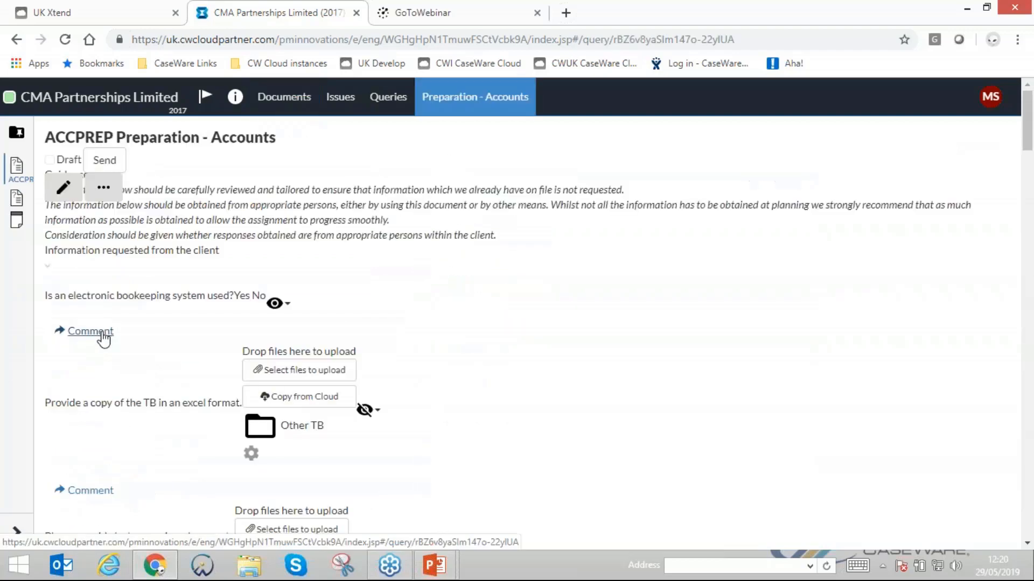
- Set the target folder for files uploaded to the signed accounts question to Queries
scroll(967, 461, "down", 1)
scroll(966, 462, "down", 4)
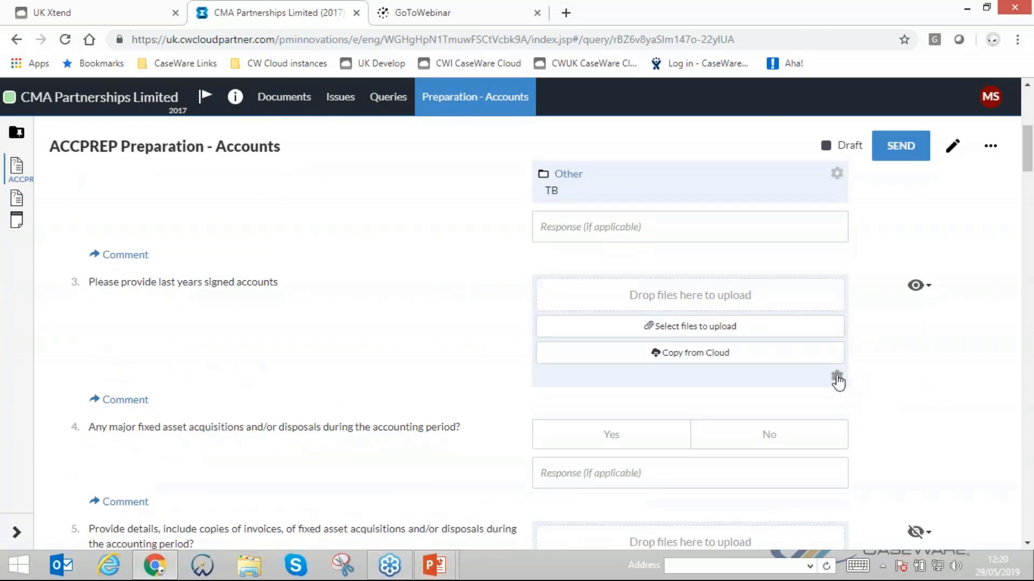
left_click(837, 381)
left_click(392, 191)
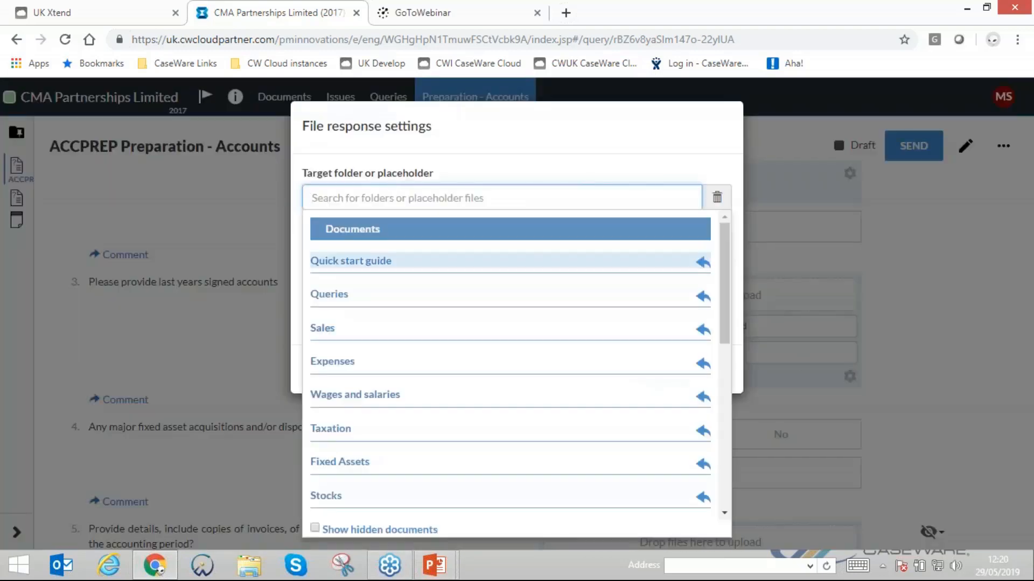
left_click(344, 296)
- Give the uploaded file the identifier "FINSTATS" and the name "PY Signed Accounts", and save the file response settings
left_click(330, 245)
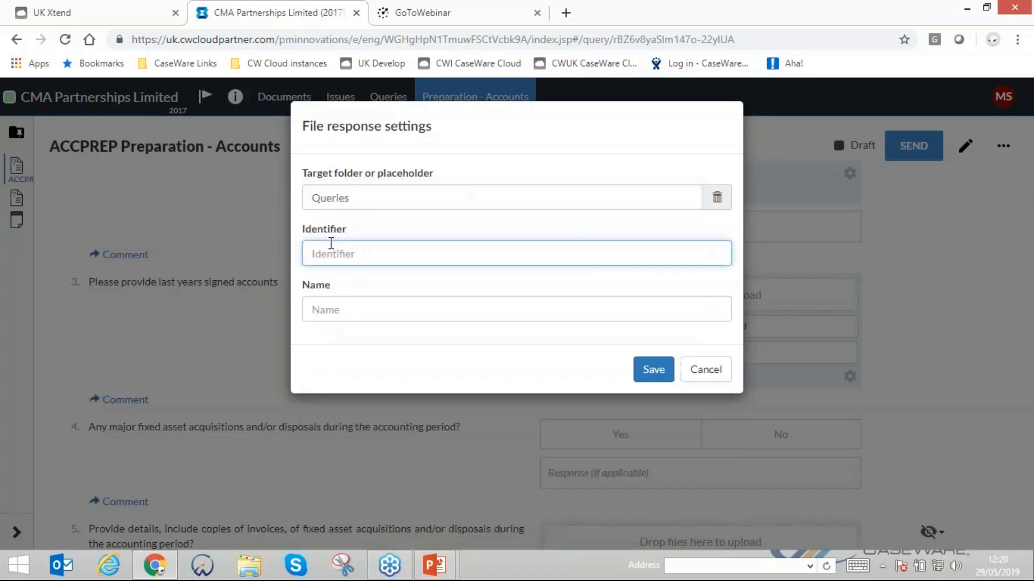
type("FINSTATS")
left_click(379, 316)
type("PY")
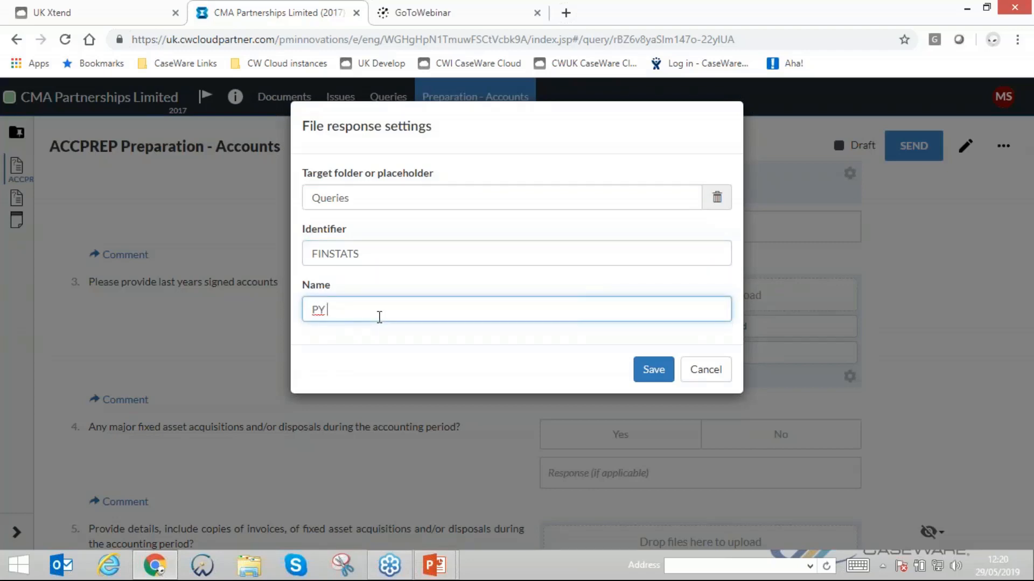
type(" Signed")
key("BackSpace")
type("d Accounts")
left_click(653, 377)
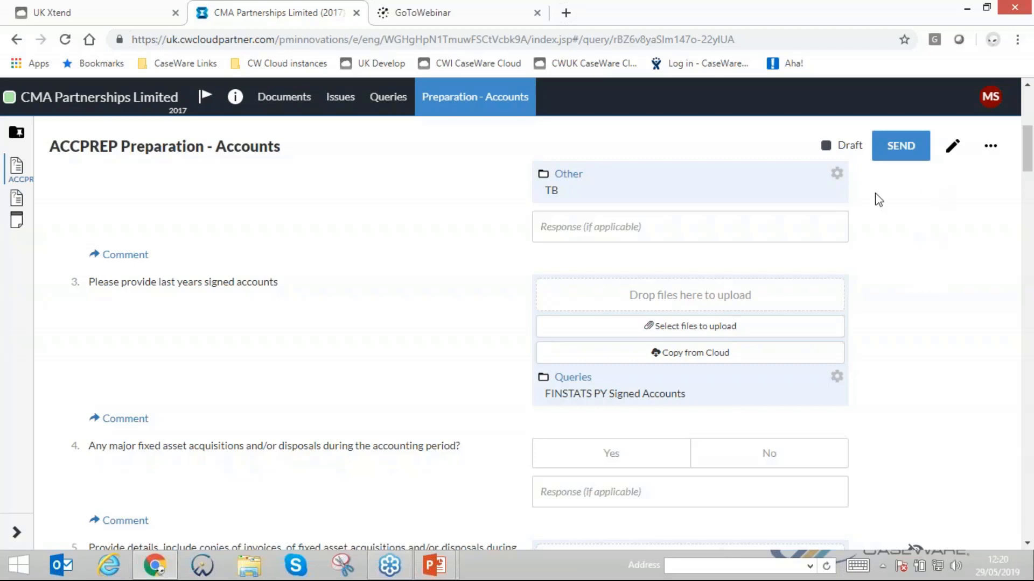
- Turn off the display of hidden items in the ACCPREP Preparation - Accounts query
scroll(145, 439, "up", 6)
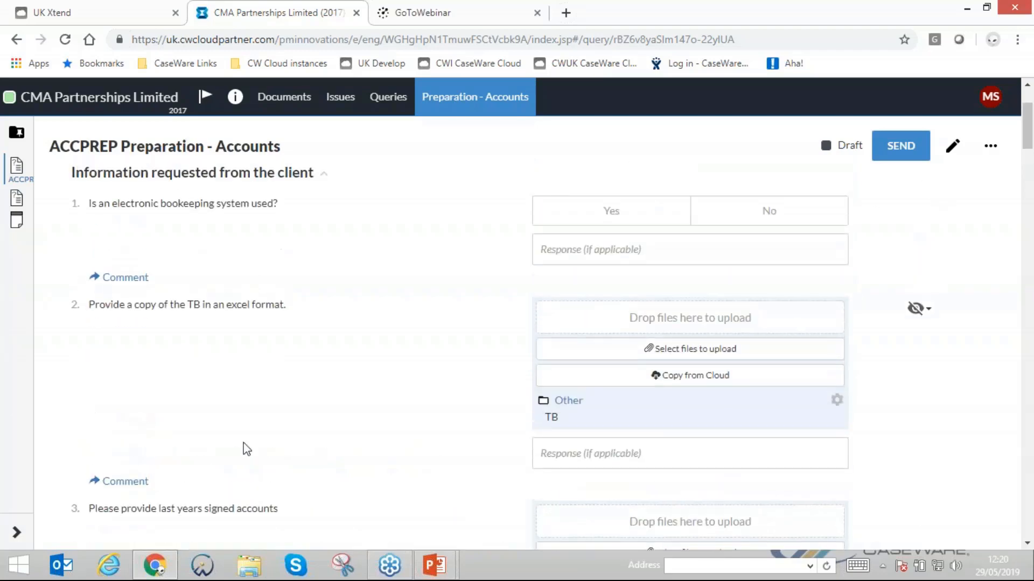
left_click(987, 146)
left_click(906, 189)
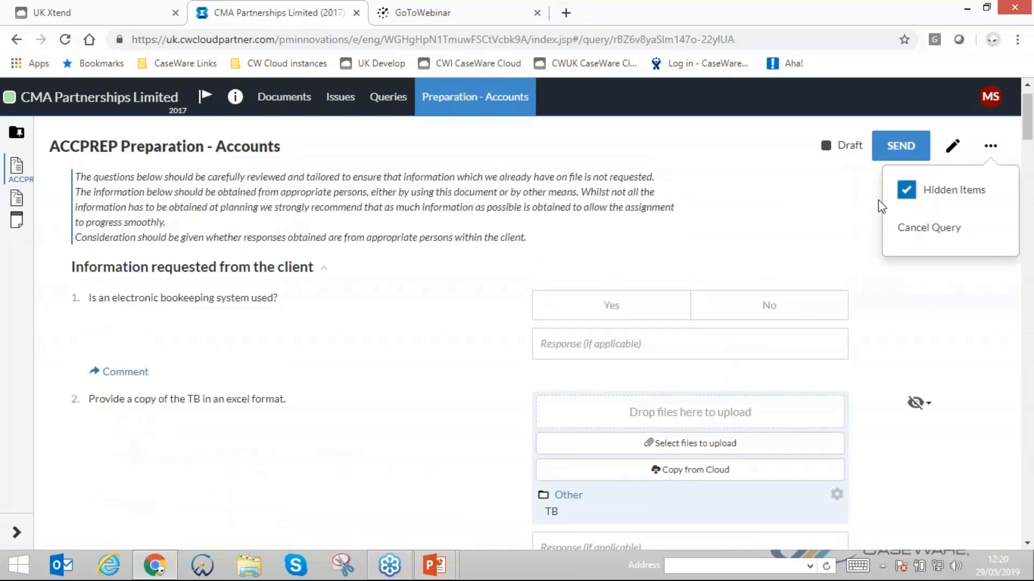
scroll(412, 324, "down", 4)
left_click(373, 273)
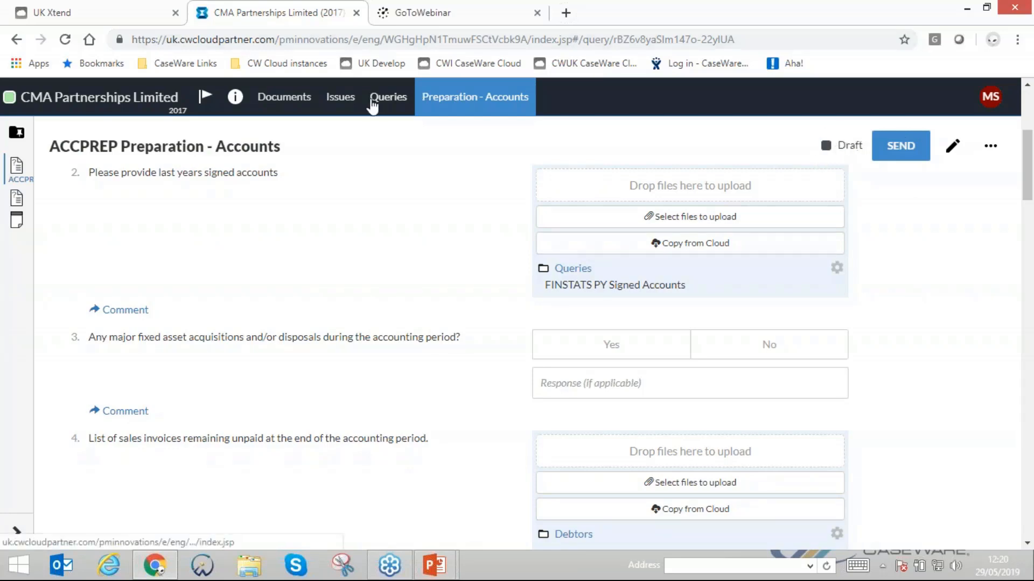
- Reopen the ACCPREP Preparation - Accounts query from the query list and start sending it with a due date of 31 May 2019
left_click(371, 105)
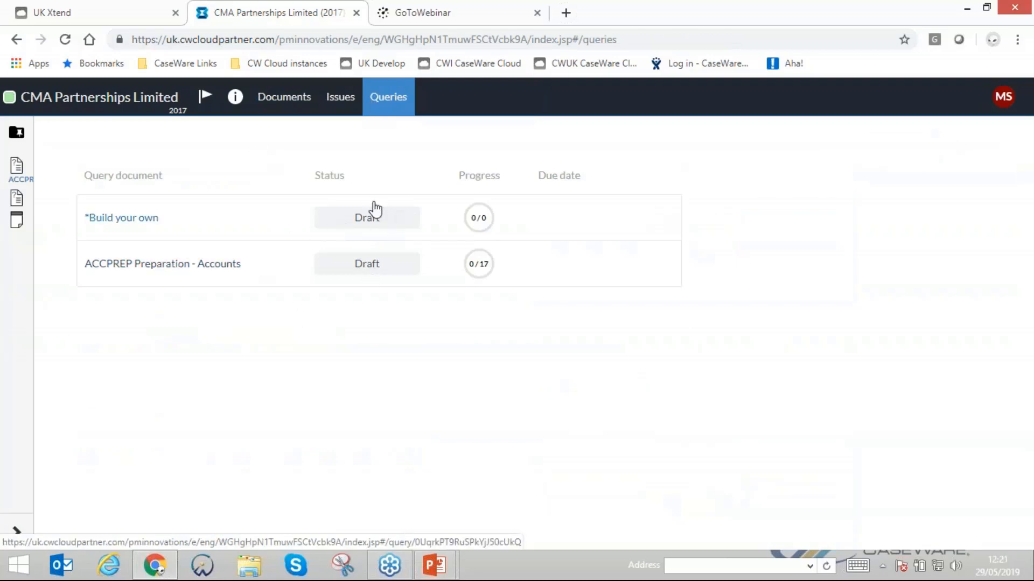
left_click(175, 265)
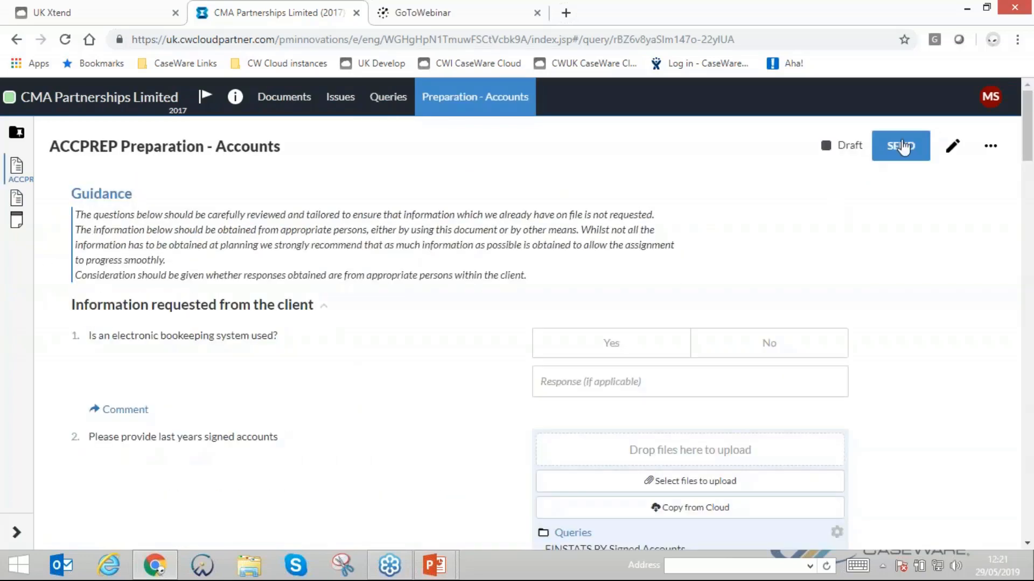
left_click(909, 146)
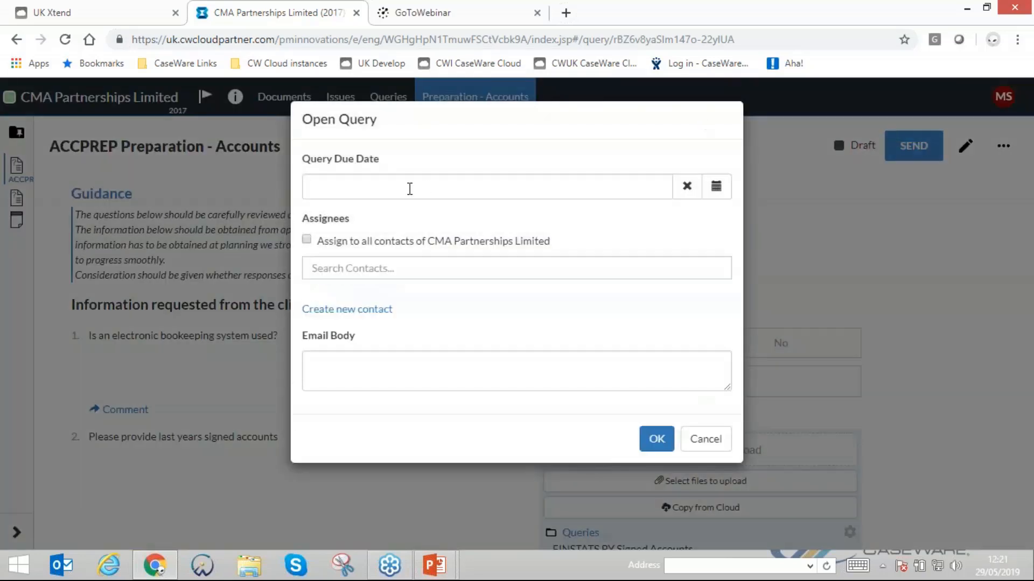
left_click(408, 184)
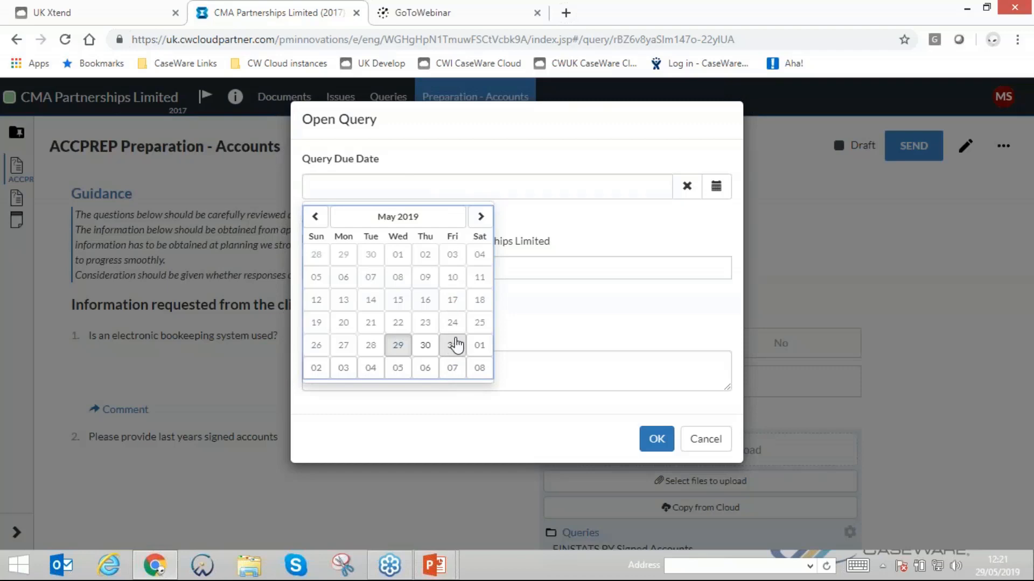
left_click(453, 345)
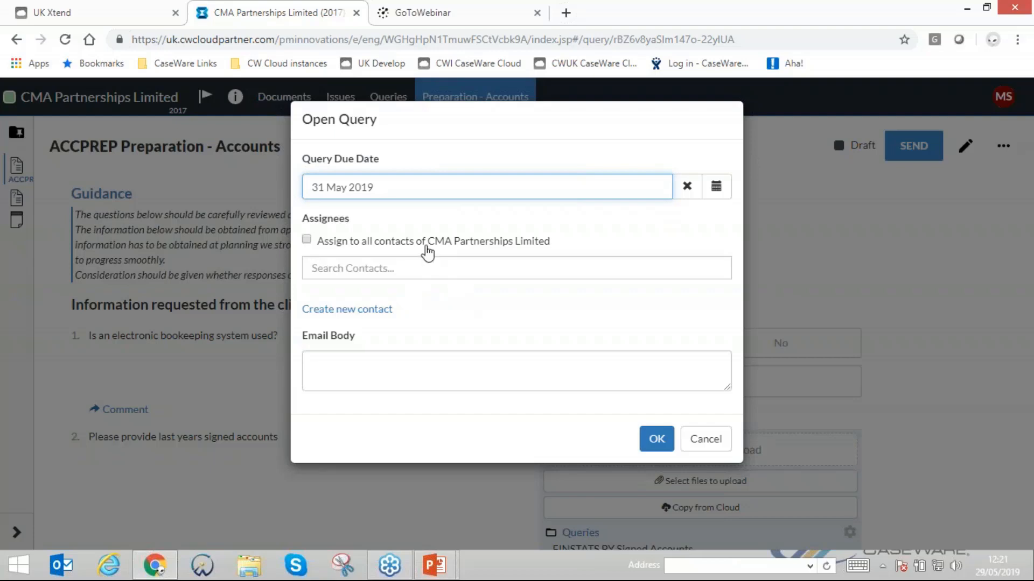
- Assign the query to the third contact in the contact search's quick list
left_click_drag(427, 243, 555, 249)
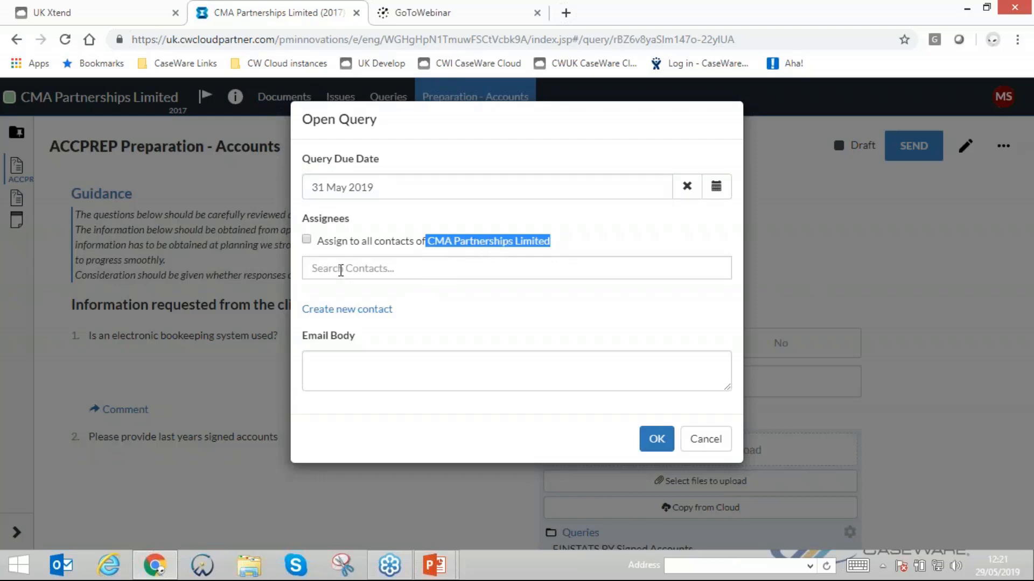
left_click(341, 270)
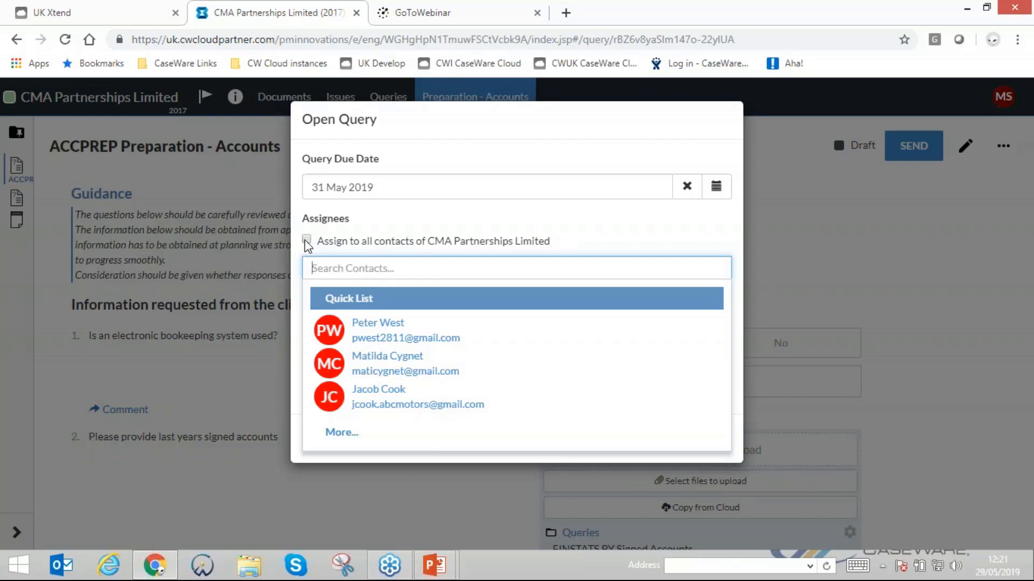
left_click(360, 395)
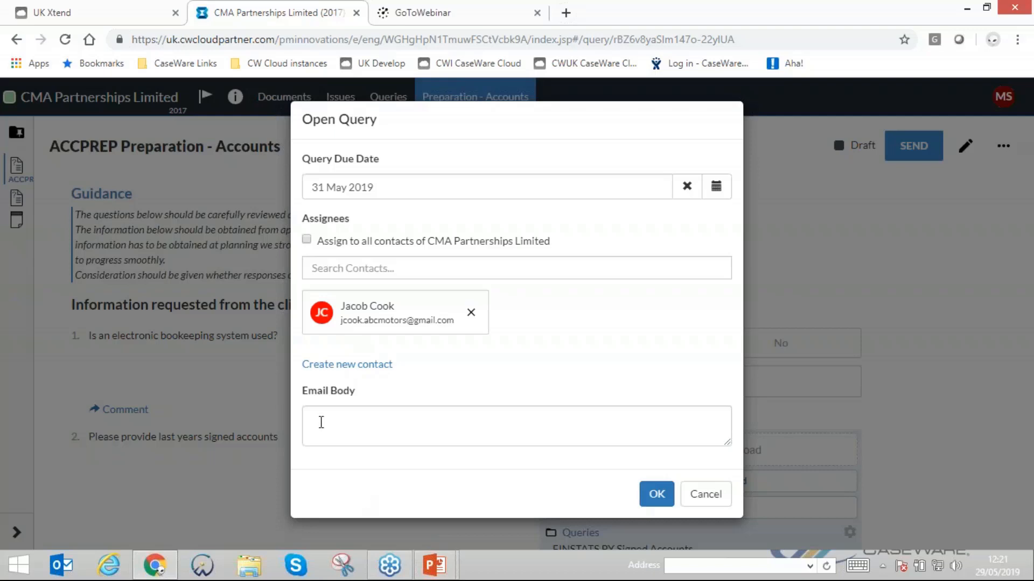
- Write an email body greeting the contact, saying "Please respond." and signing off with "Ta" and the sender's first name, and send the query
left_click(386, 435)
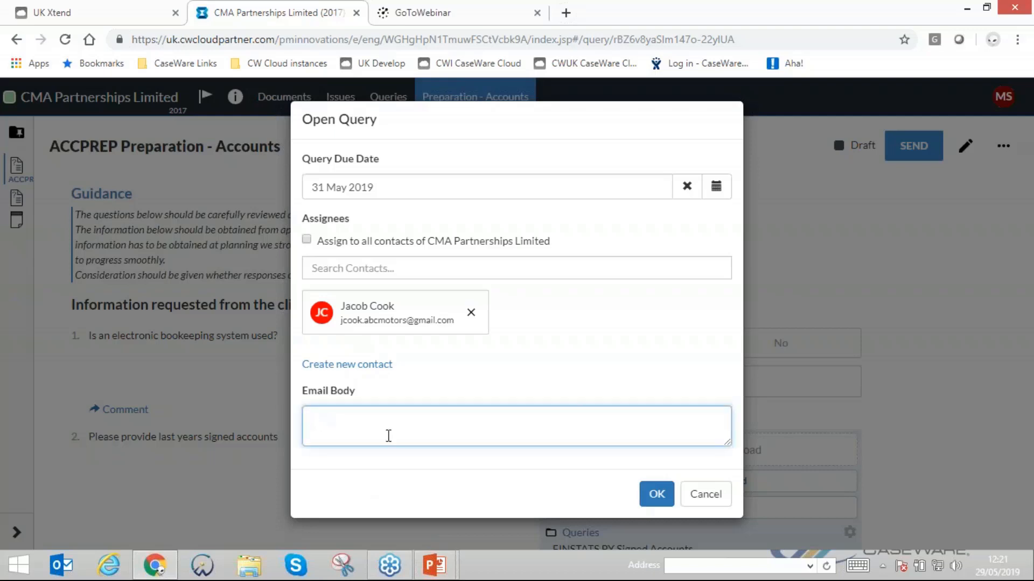
type("Hi Jacob,")
key("Return")
type("Please respon")
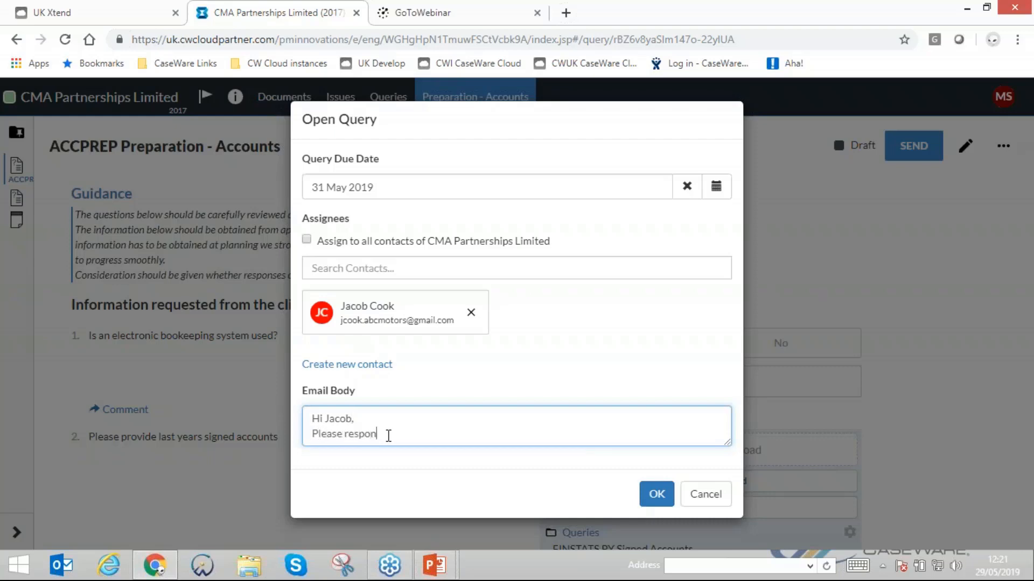
type("d.")
key("Return")
type("T")
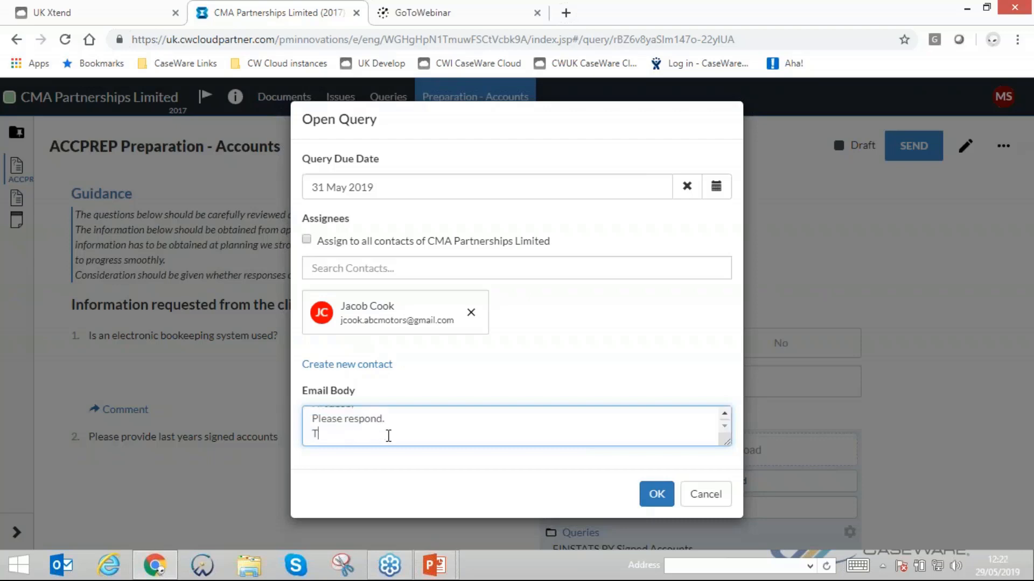
type("a")
key("Return")
type("Matt")
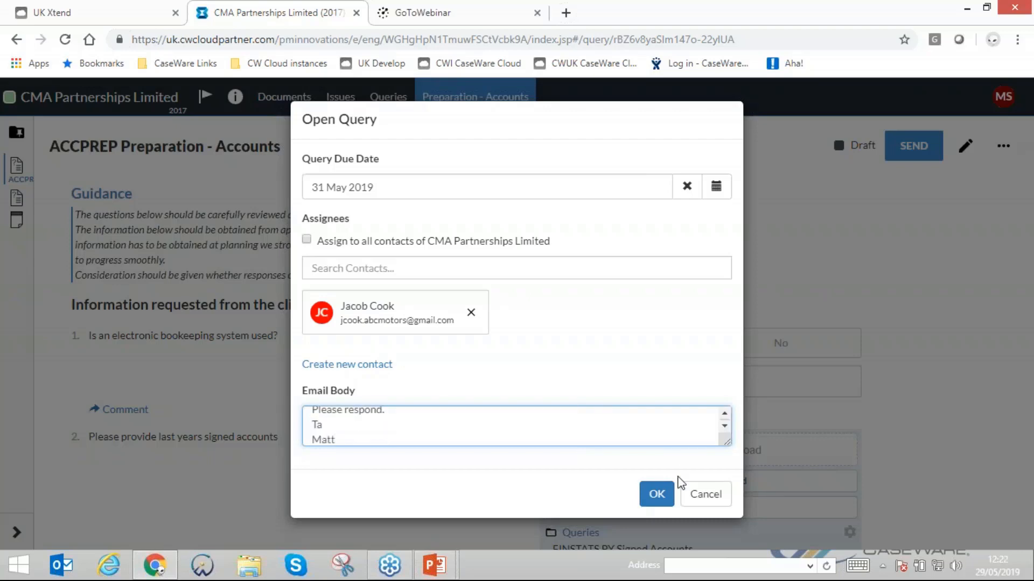
left_click(664, 503)
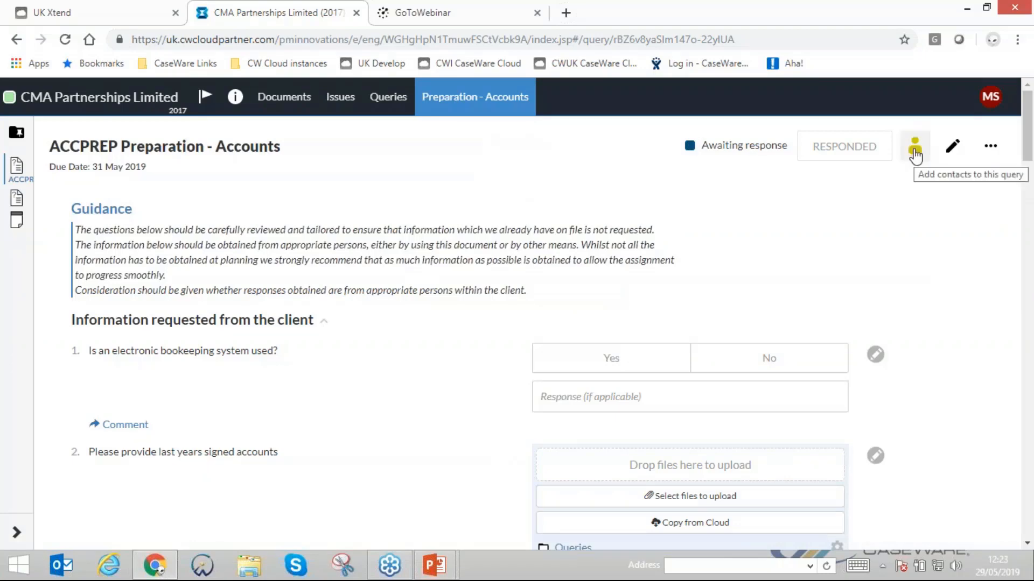
- Add the second contact in the quick list as a new contact on the sent query
left_click(915, 154)
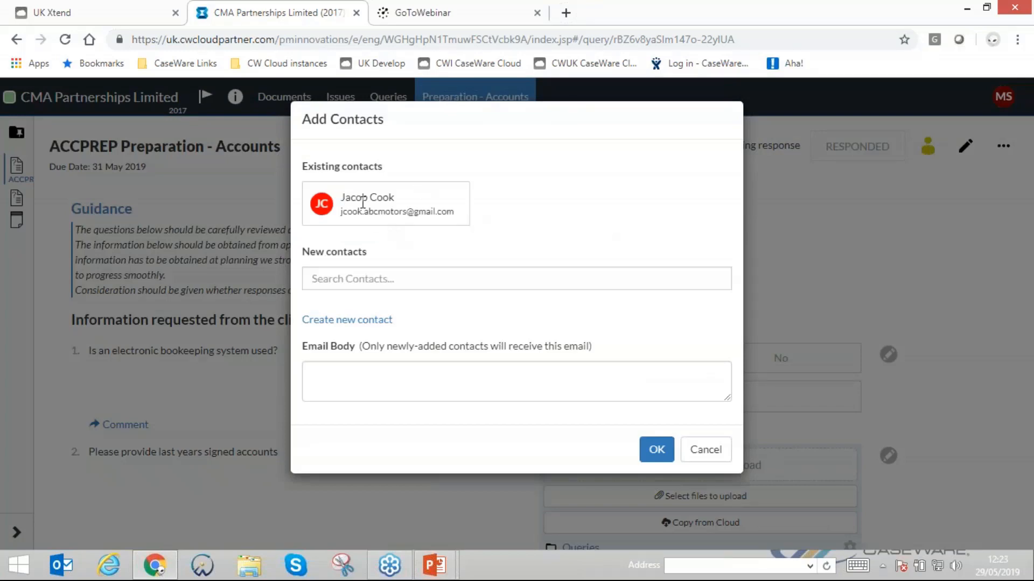
left_click(363, 279)
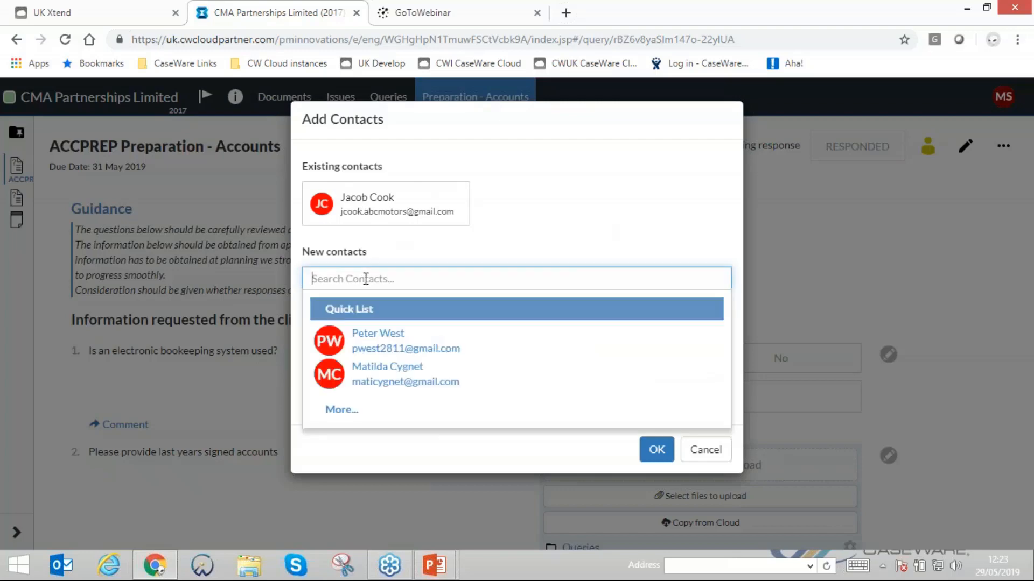
left_click(376, 385)
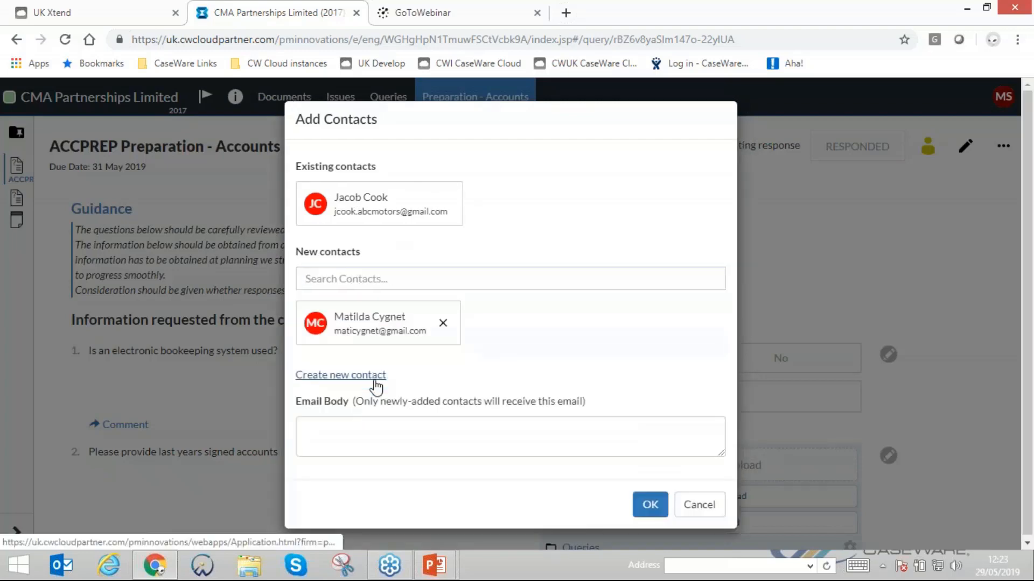
- Write an email body greeting the new contact and asking them to please respond in the first contact's absence, and send it
left_click(344, 424)
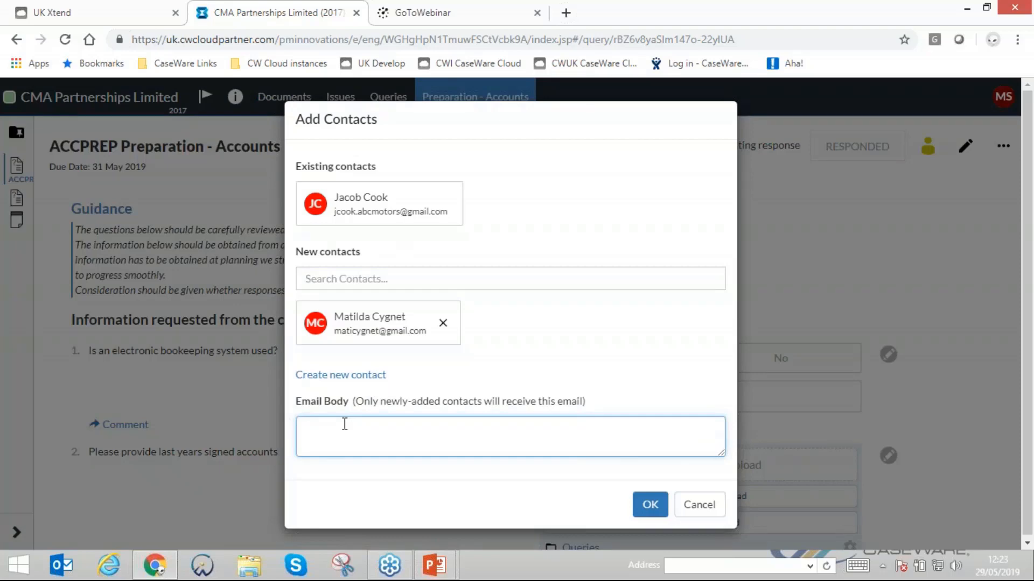
type("Hi Mati,")
key("Return")
type("In Jav")
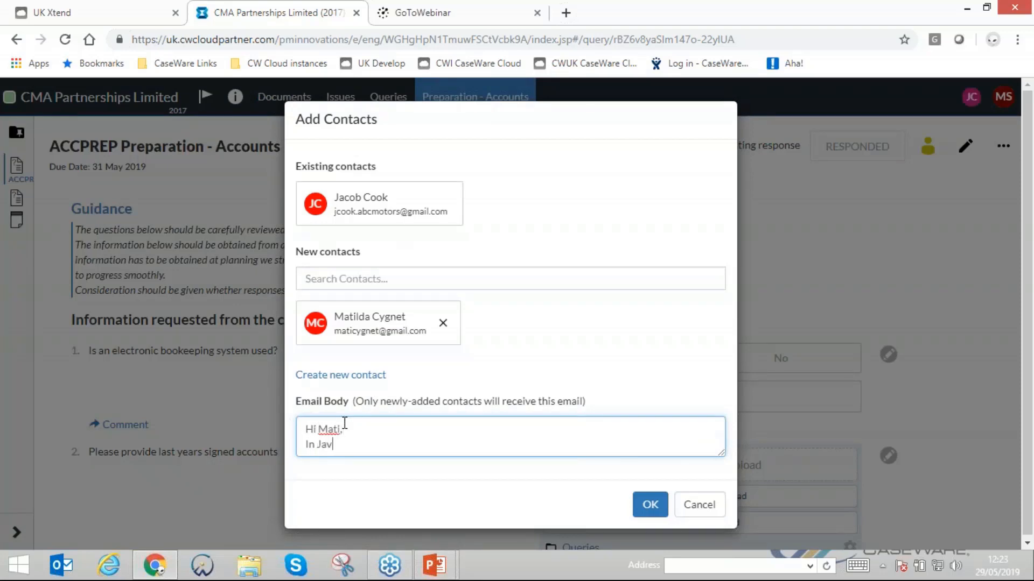
key("BackSpace")
type("cobs absence please respond")
left_click(653, 503)
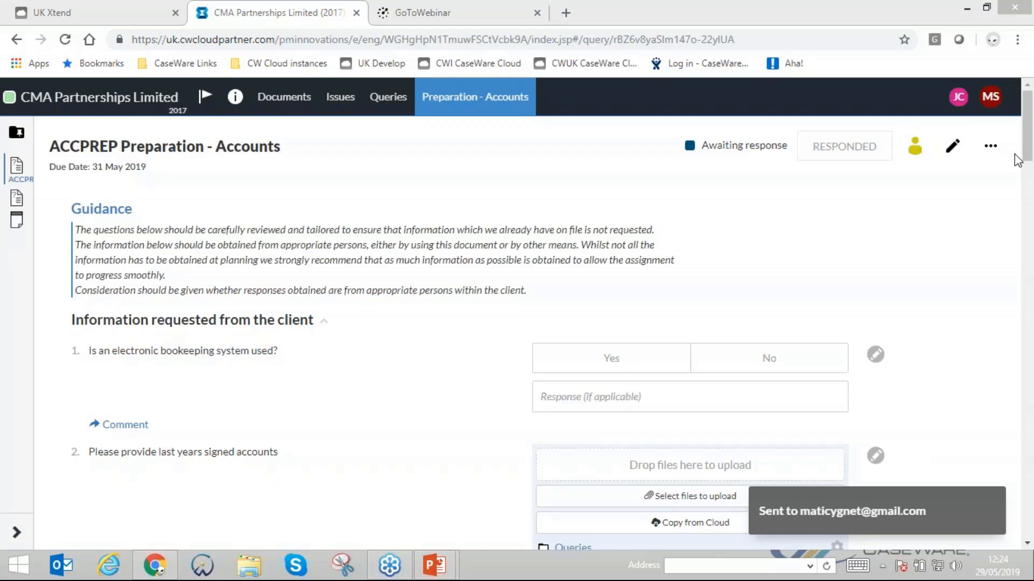
- Switch to the newly added contact's Chrome profile and open their Gmail inbox
left_click(992, 40)
left_click(818, 184)
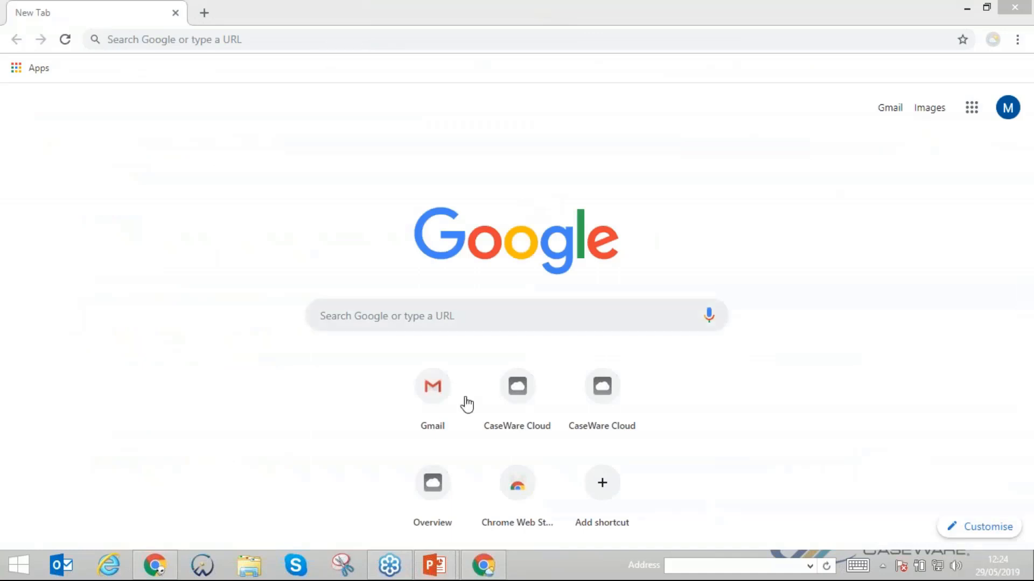
left_click(434, 390)
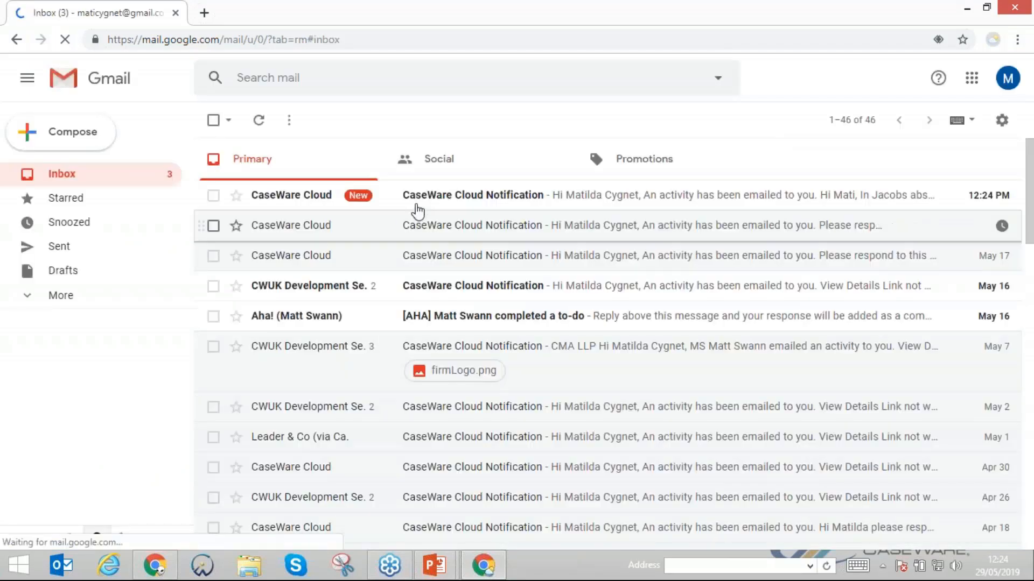
- Open the newest CaseWare Cloud Notification email, follow its View Details link and sign in to CaseWare Cloud with the prefilled credentials
left_click(421, 198)
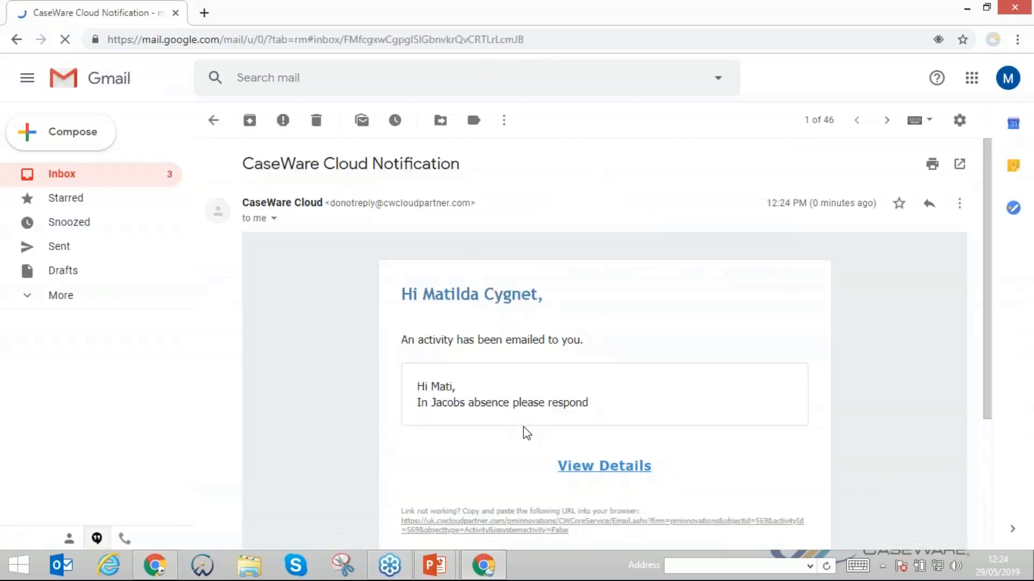
left_click(598, 468)
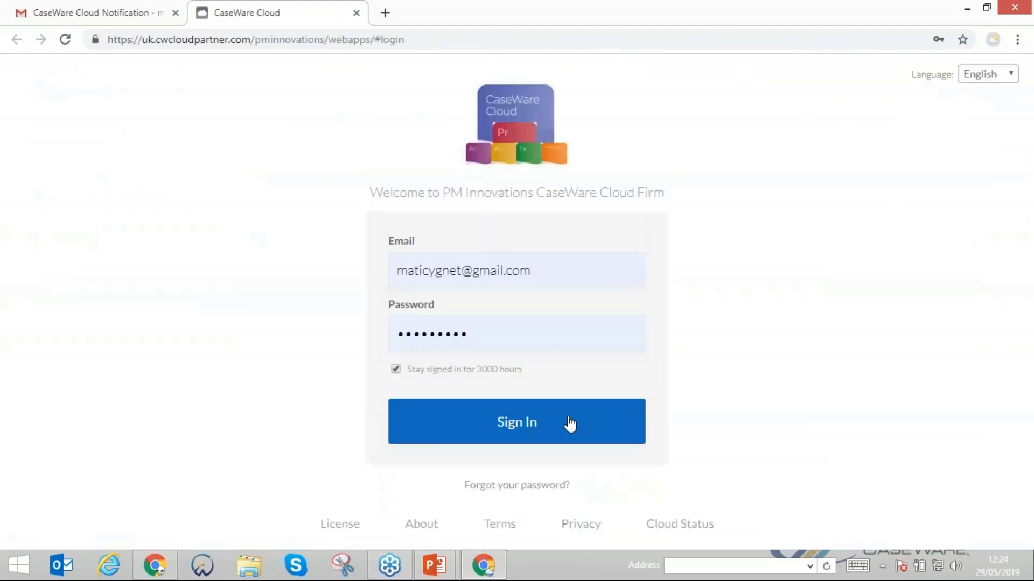
left_click(566, 422)
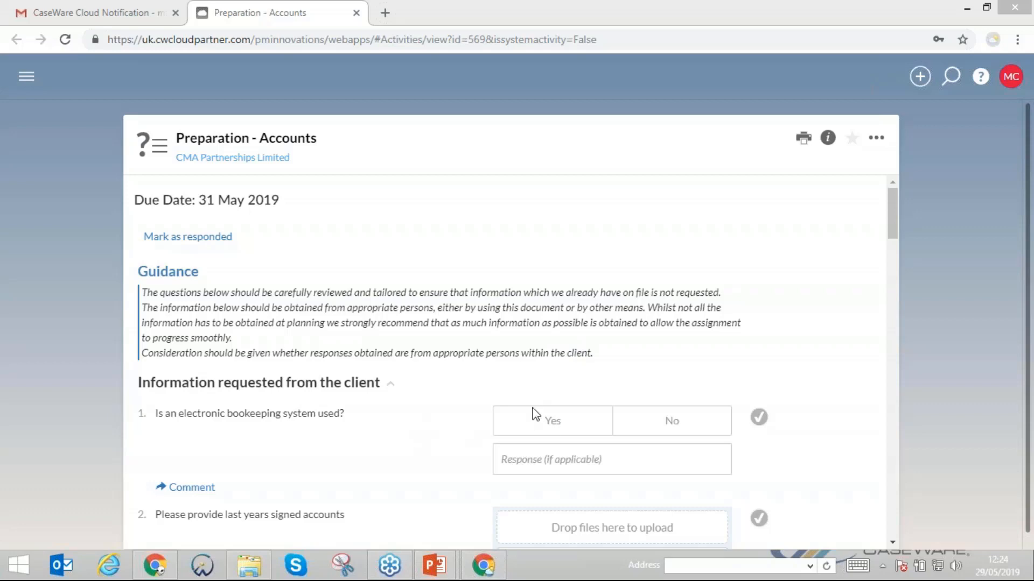
- Answer Yes to the electronic bookkeeping system question, add the response "Please see attached" and mark the question as completed
left_click(541, 427)
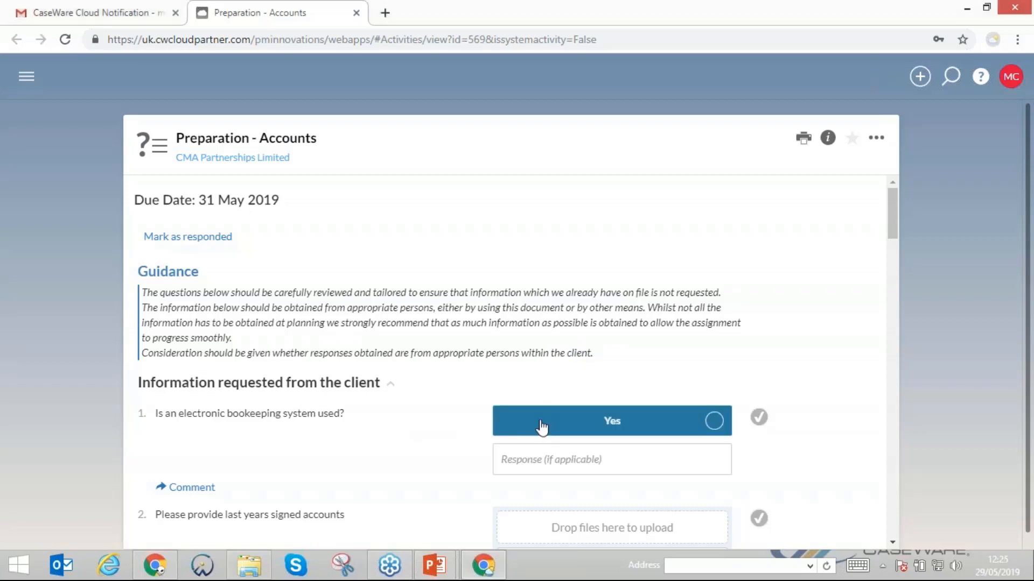
left_click(541, 458)
type("P")
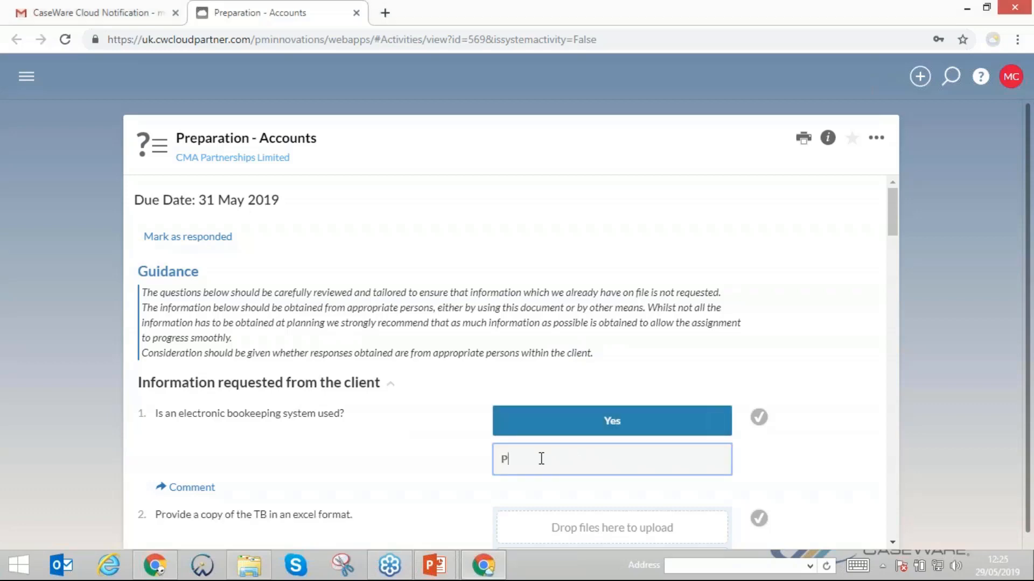
type("lease see attached")
scroll(607, 443, "down", 3)
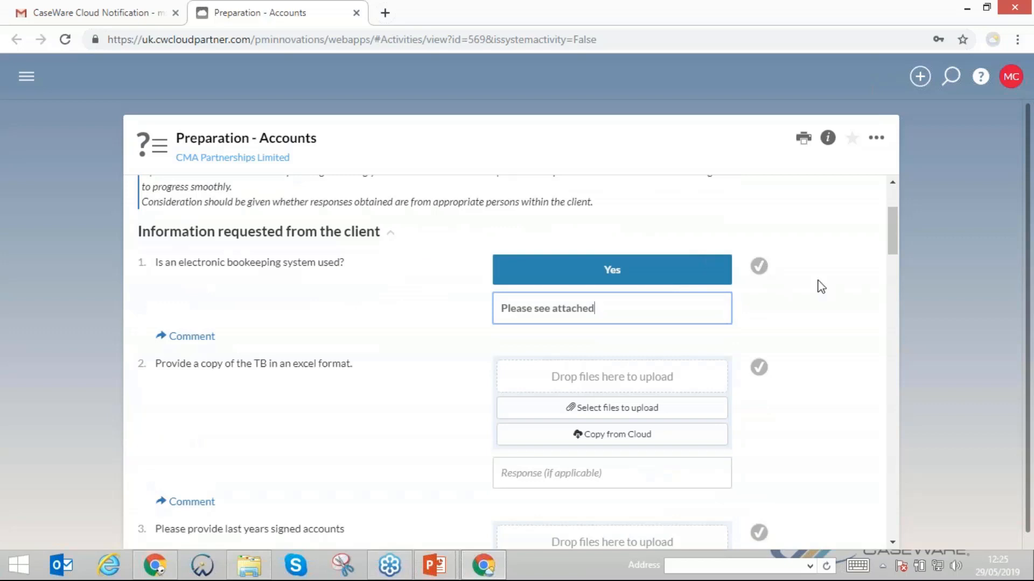
left_click(760, 271)
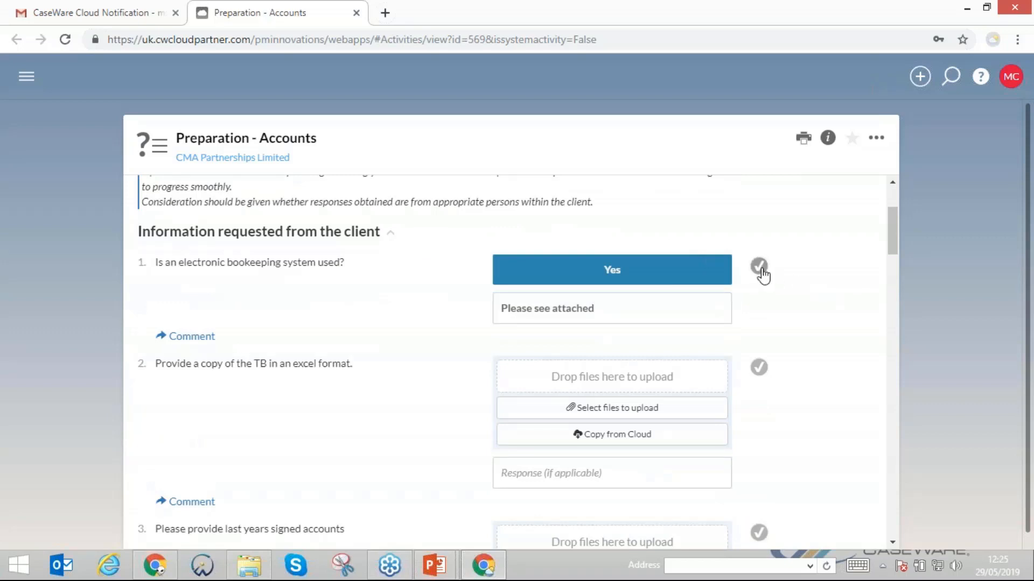
left_click(763, 276)
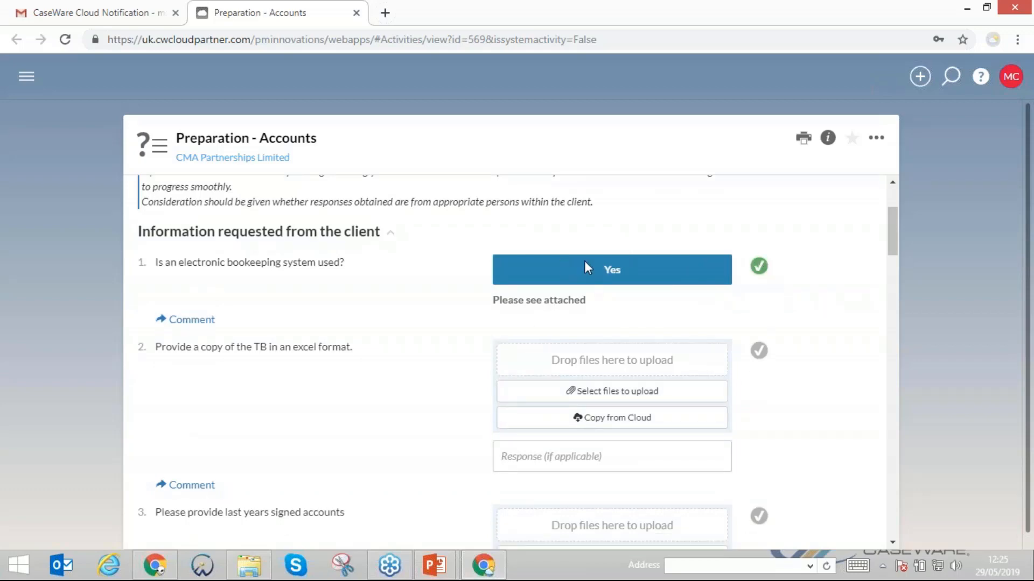
- Upload CMA 2019 TB.xls from the Xtend Webinar files folder to question 2, the request for the TB in Excel format
scroll(584, 264, "up", 1)
scroll(585, 265, "down", 2)
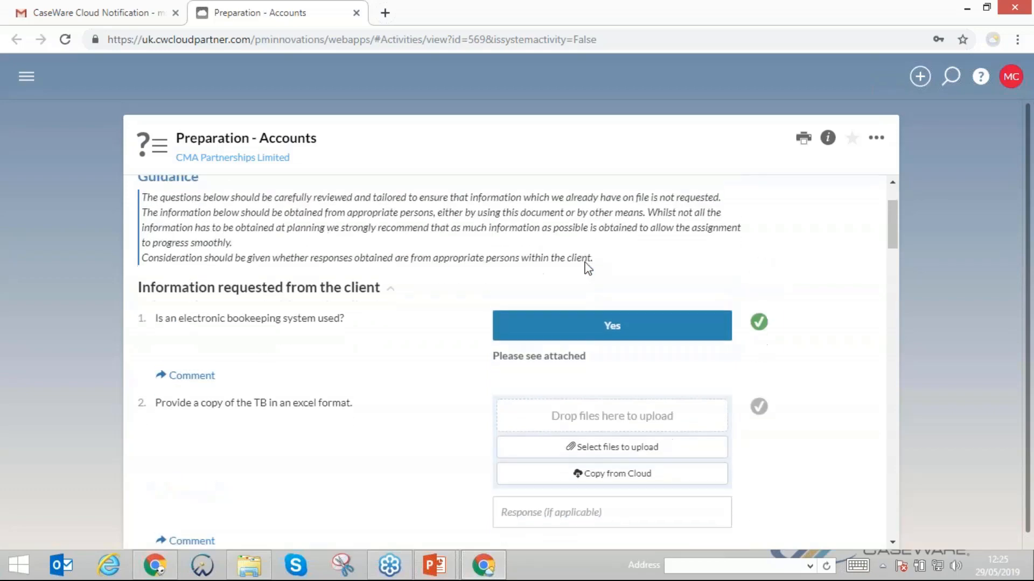
scroll(586, 267, "down", 1)
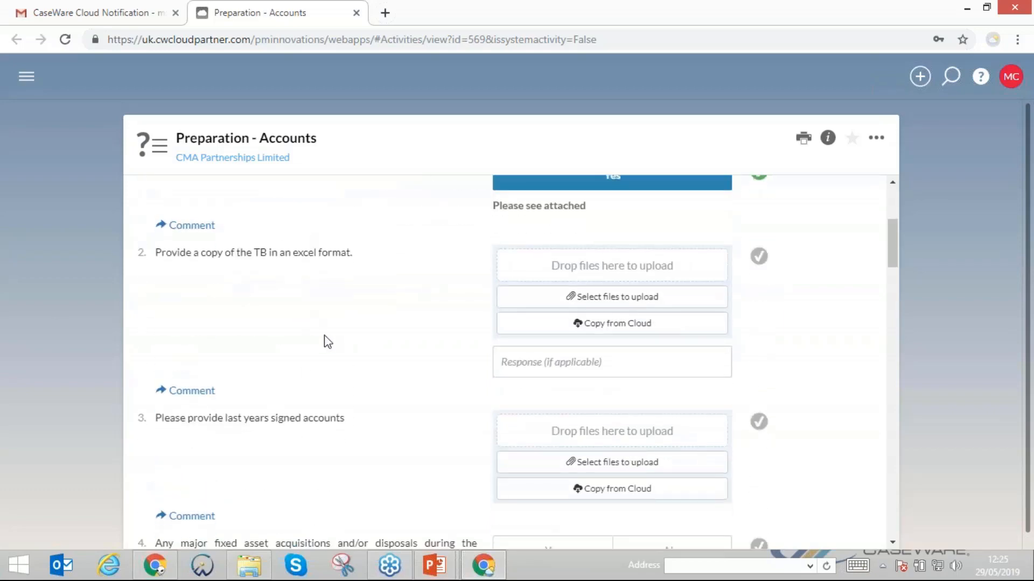
left_click(242, 575)
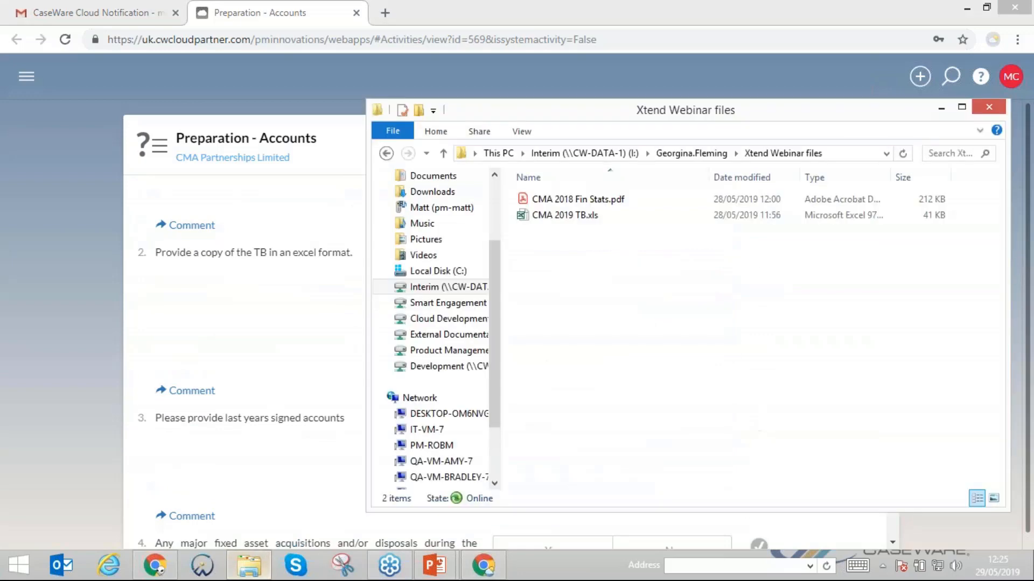
left_click_drag(679, 107, 958, 210)
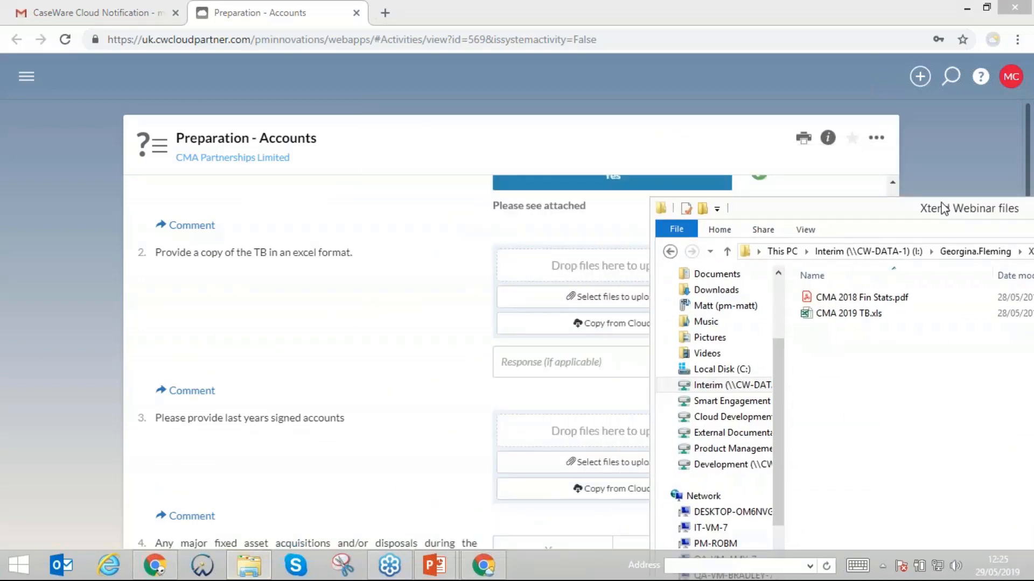
left_click_drag(861, 314, 579, 268)
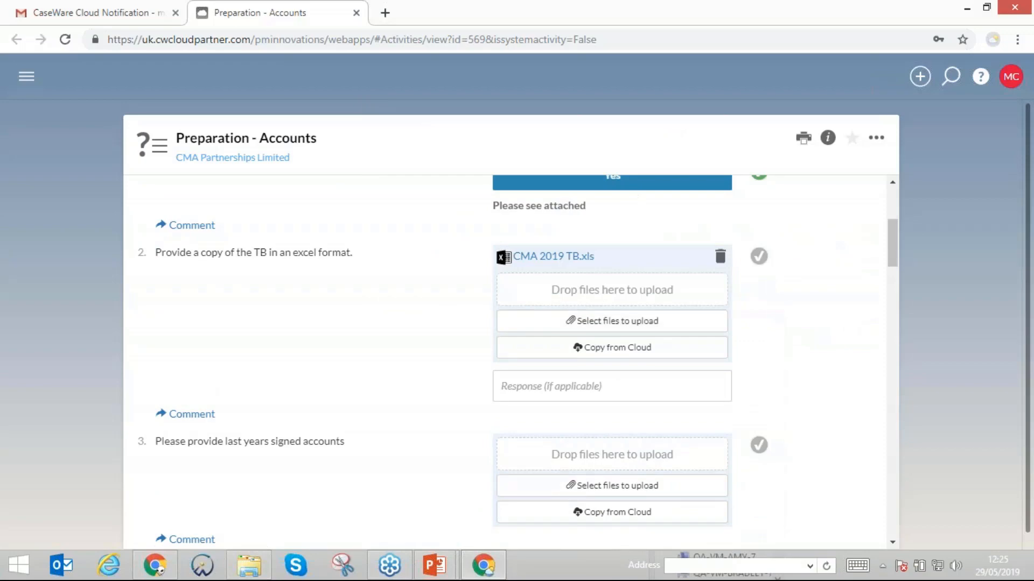
- Upload CMA 2018 Fin Stats.pdf from the same folder to question 3, the request for last year's signed accounts
scroll(223, 380, "down", 3)
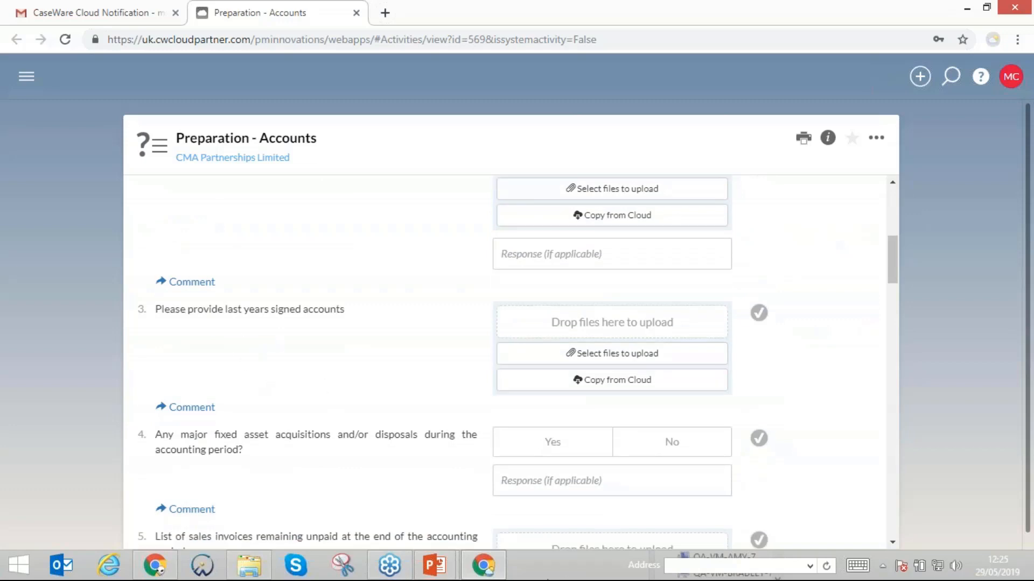
left_click(248, 566)
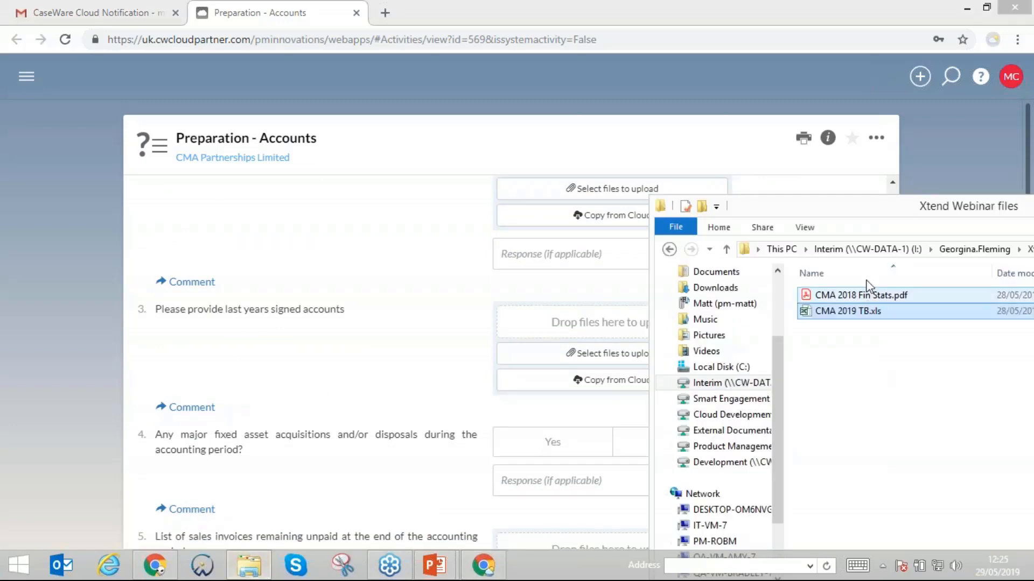
left_click_drag(862, 298, 511, 326)
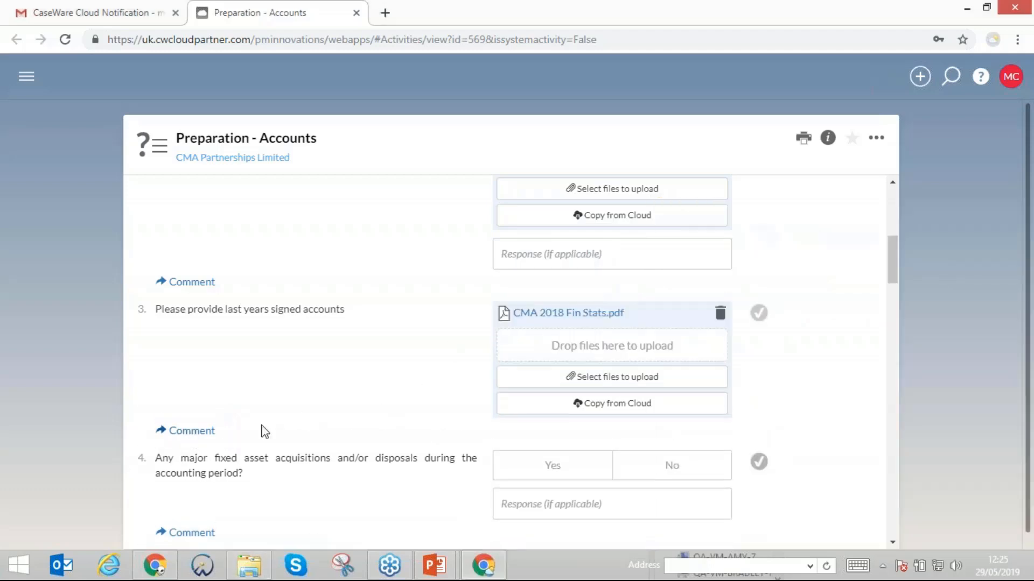
- Post the comment "These were the full not abridged" on question 3 about last year's signed accounts
left_click(207, 431)
type("T")
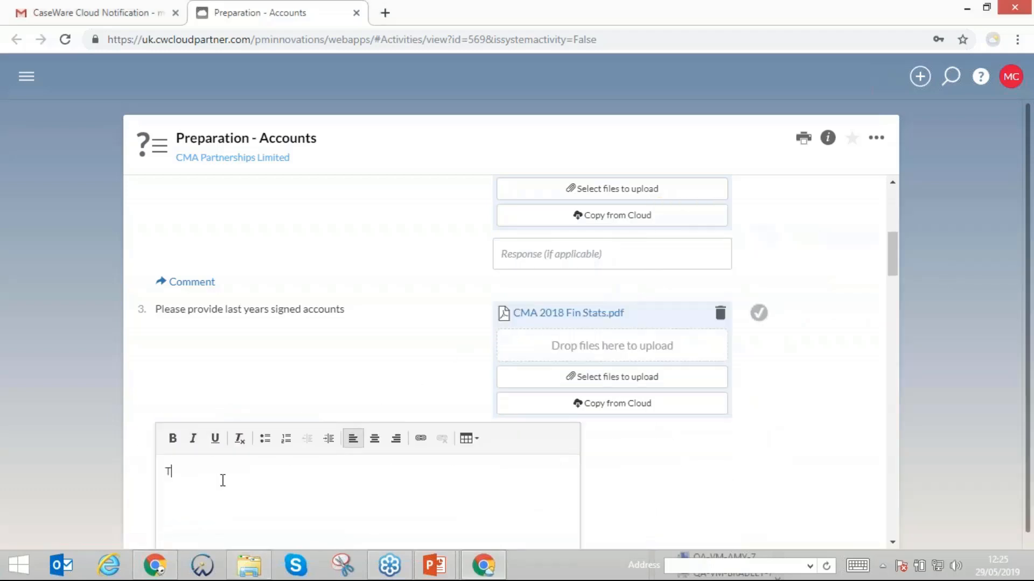
type("hese were the full not ")
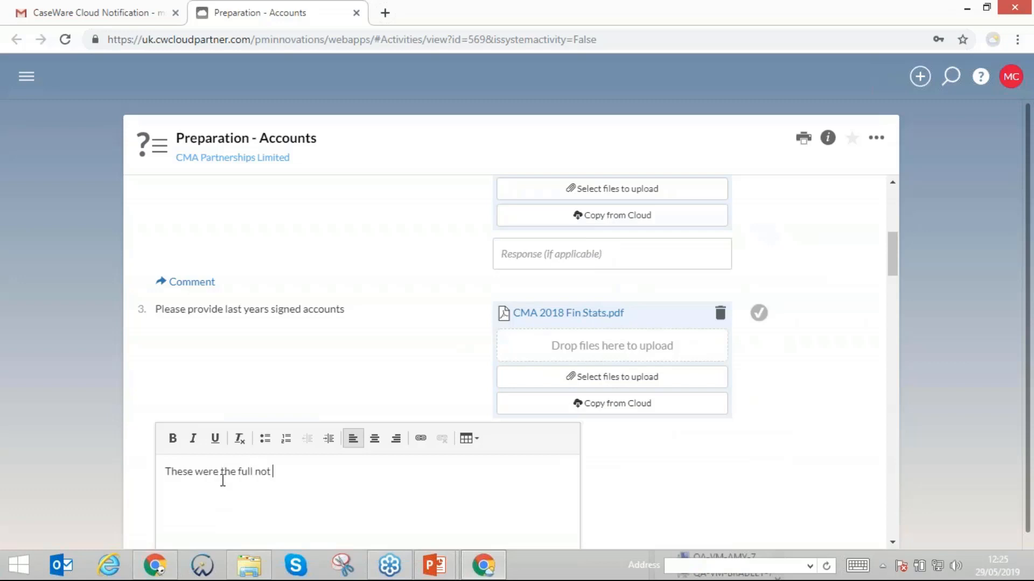
type("abridges")
scroll(256, 483, "down", 3)
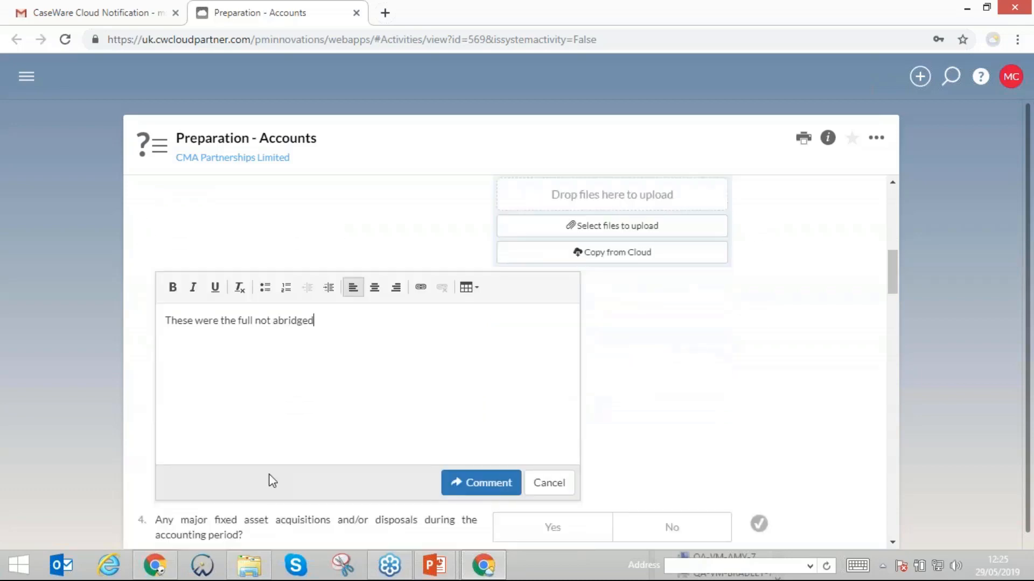
left_click(487, 483)
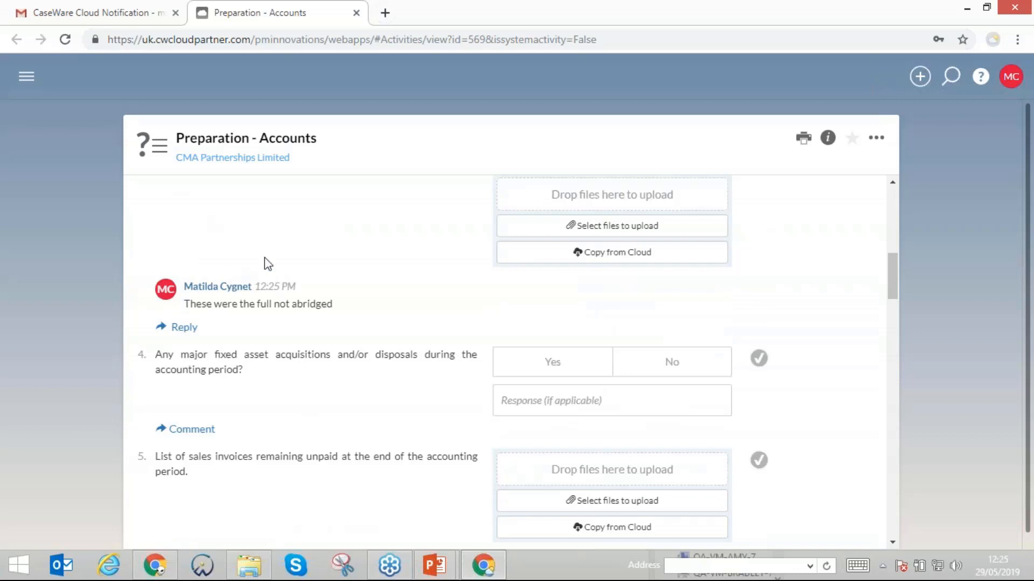
- Mark the whole Preparation - Accounts query as responded
left_click(653, 372)
scroll(662, 369, "up", 4)
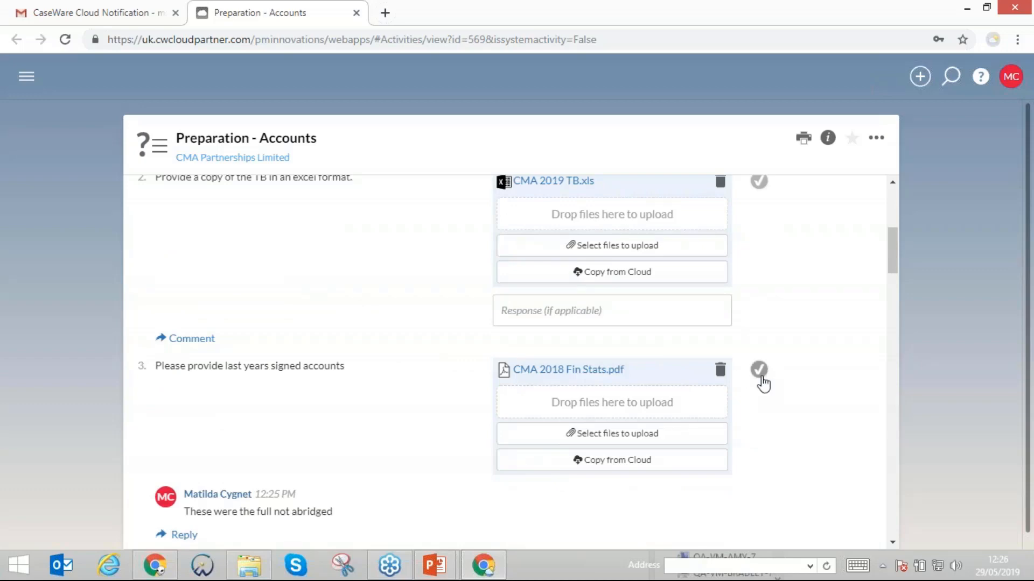
scroll(763, 383, "up", 1)
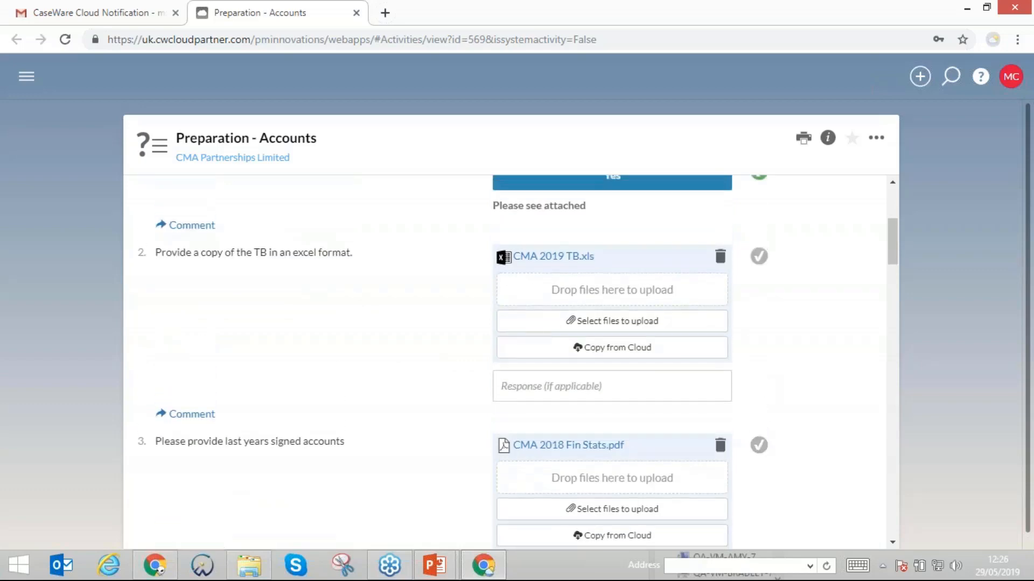
scroll(745, 360, "down", 6)
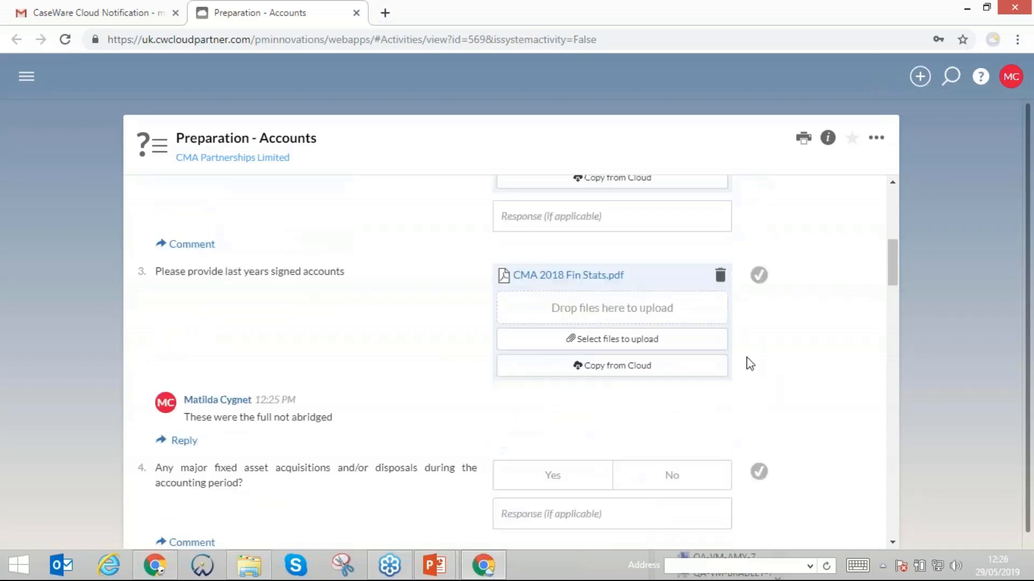
scroll(746, 358, "up", 8)
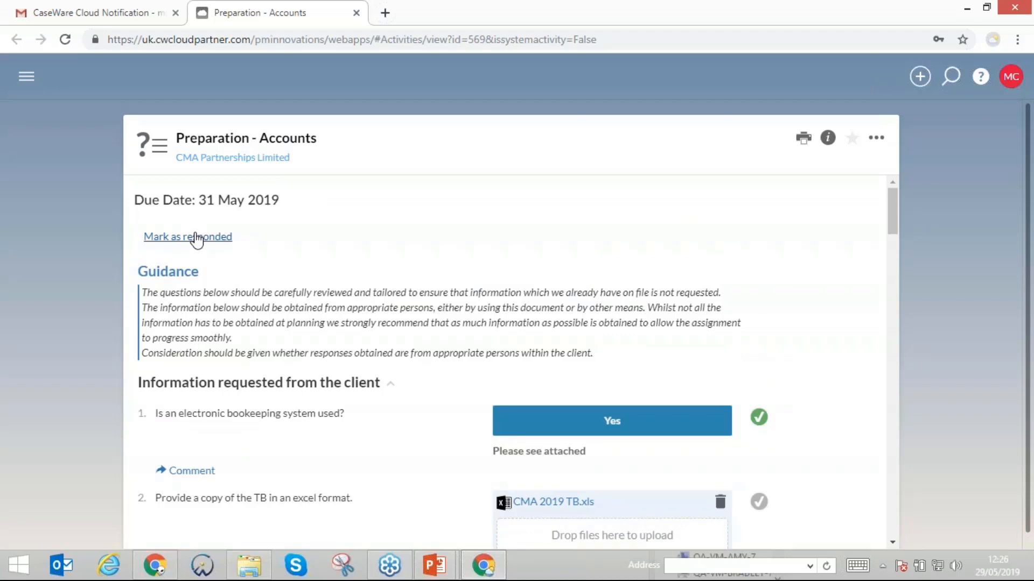
left_click(203, 238)
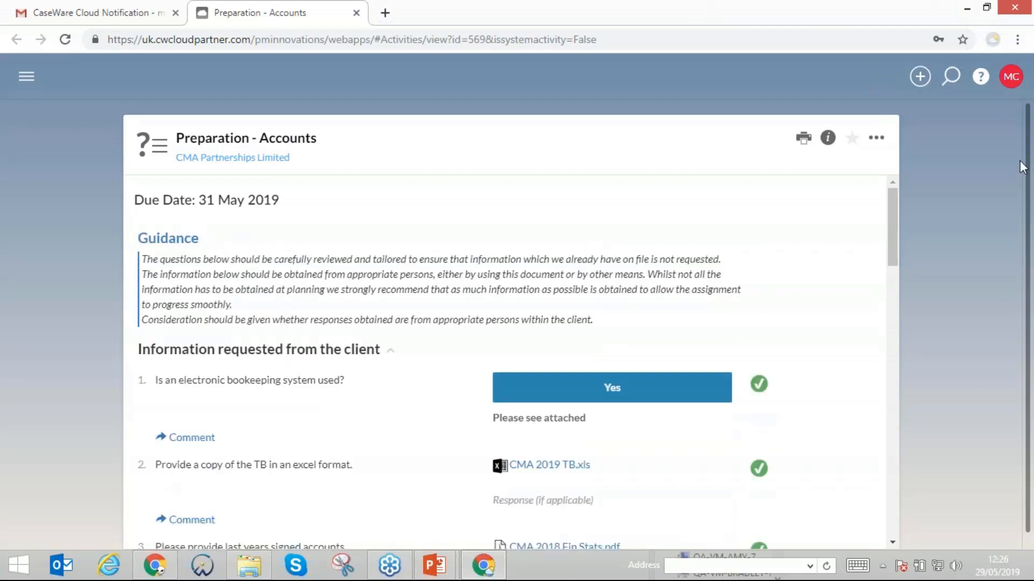
- Return to the staff user's CMA Partnerships Limited engagement and check the status and progress of its queries
left_click(1012, 114)
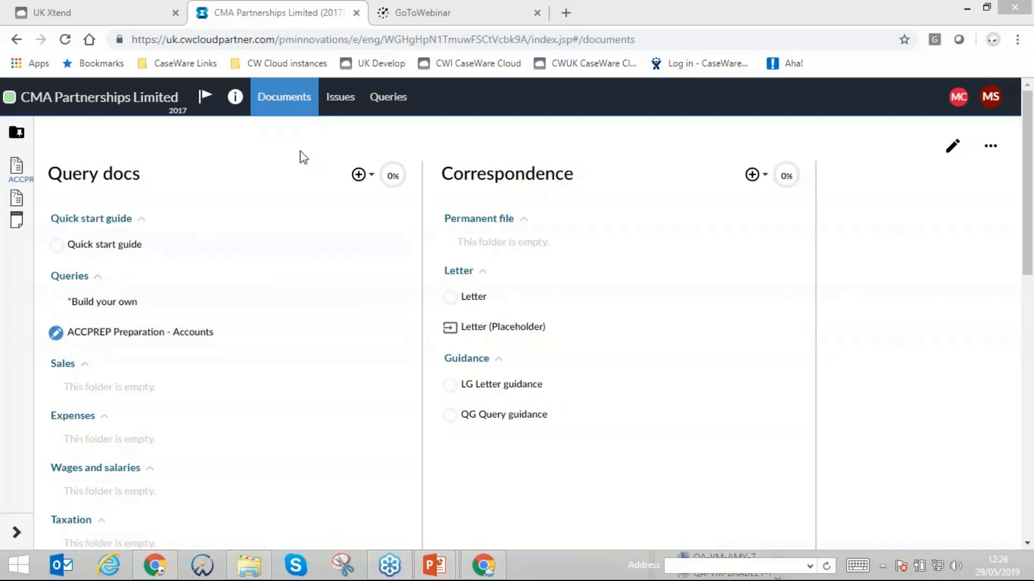
left_click(388, 97)
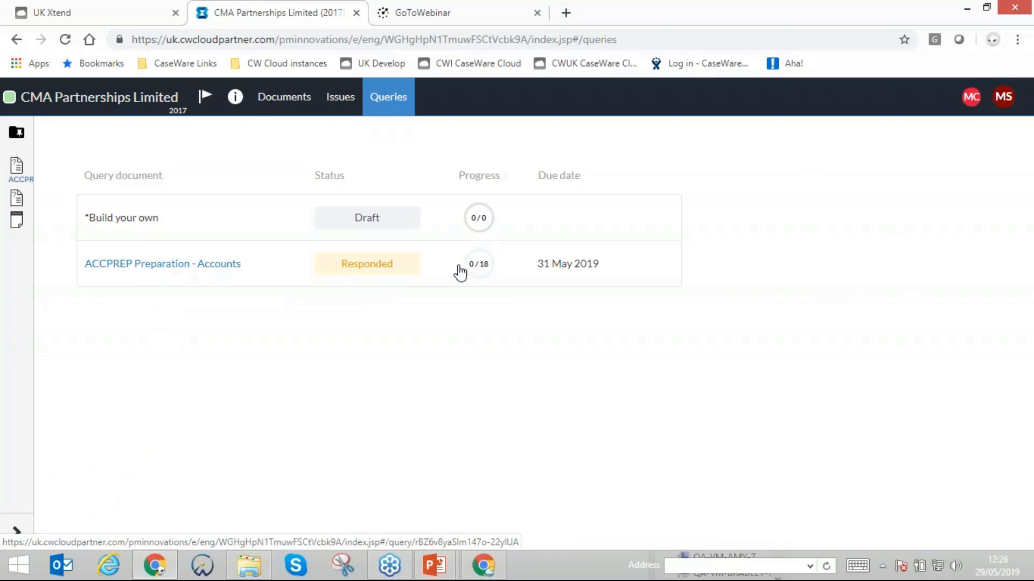
mouse_move(467, 271)
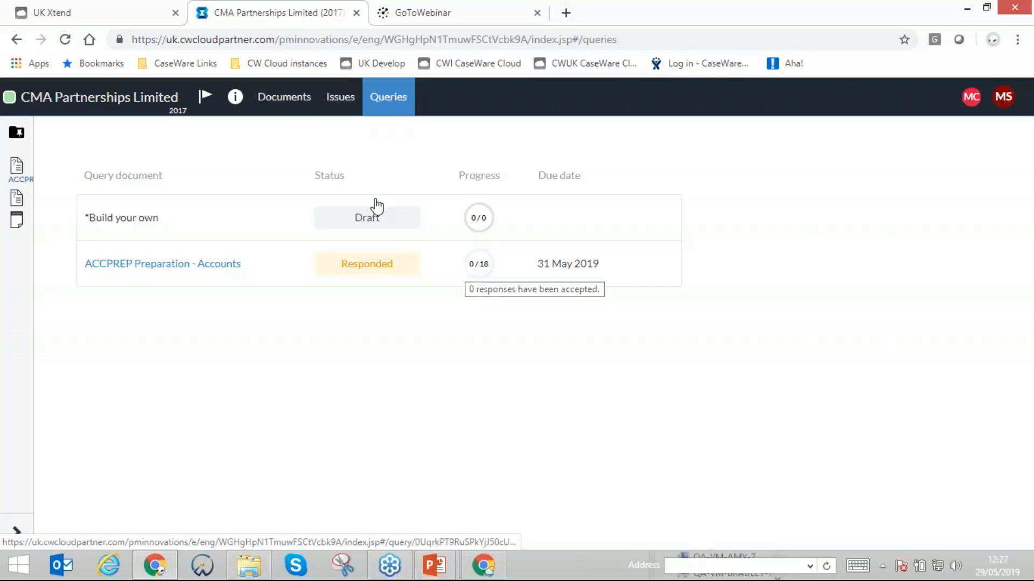
- Open the ACCPREP Preparation - Accounts query and review the client's answers and uploaded files for the first three questions
left_click(164, 267)
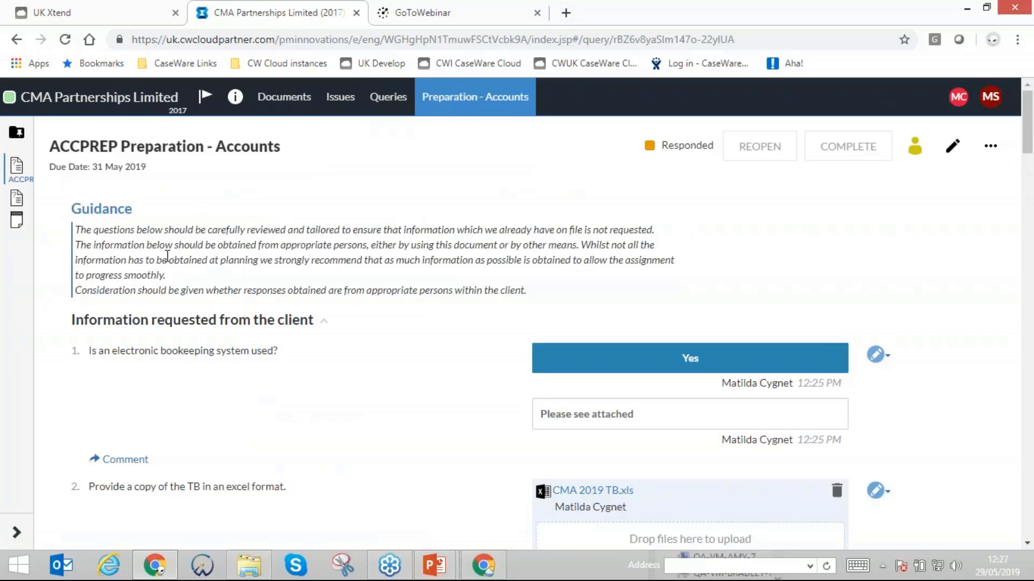
scroll(167, 256, "down", 1)
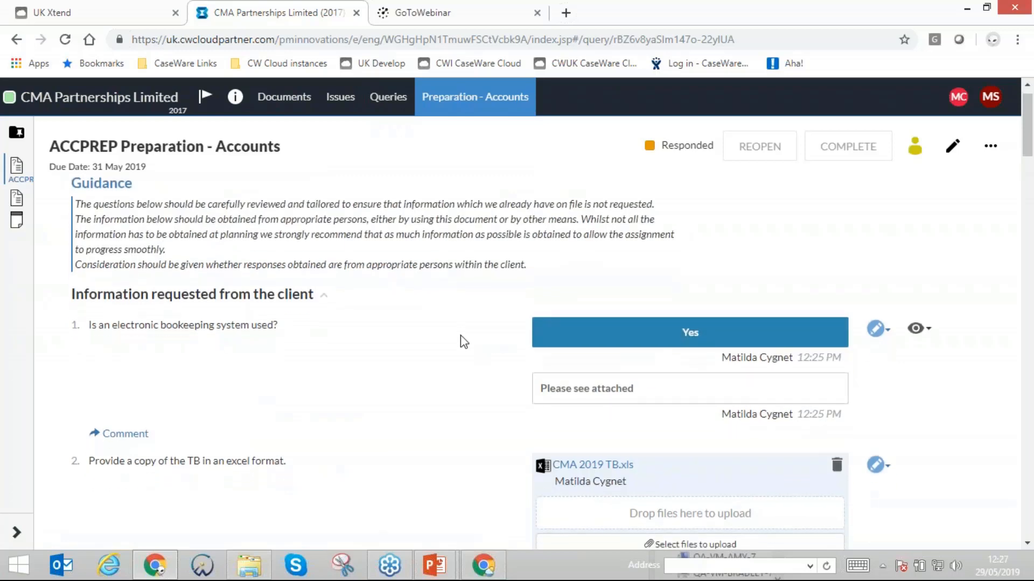
scroll(625, 345, "down", 1)
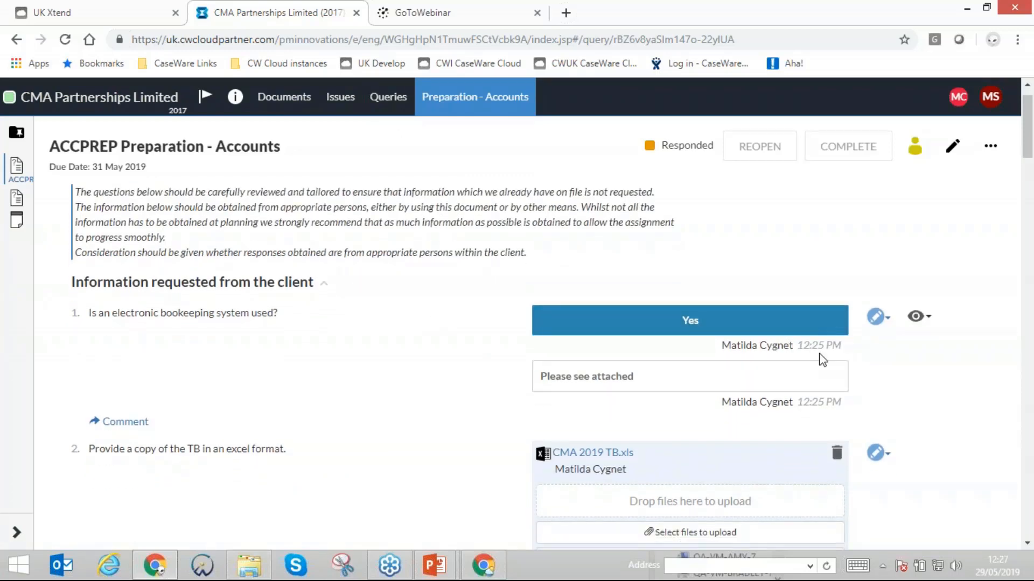
mouse_move(831, 321)
scroll(468, 328, "down", 3)
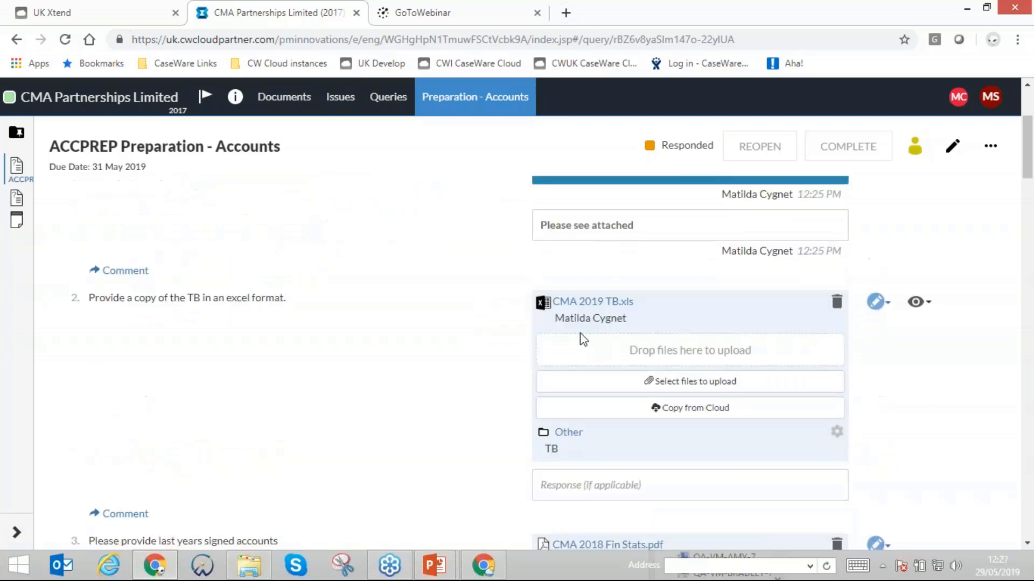
scroll(595, 304, "down", 2)
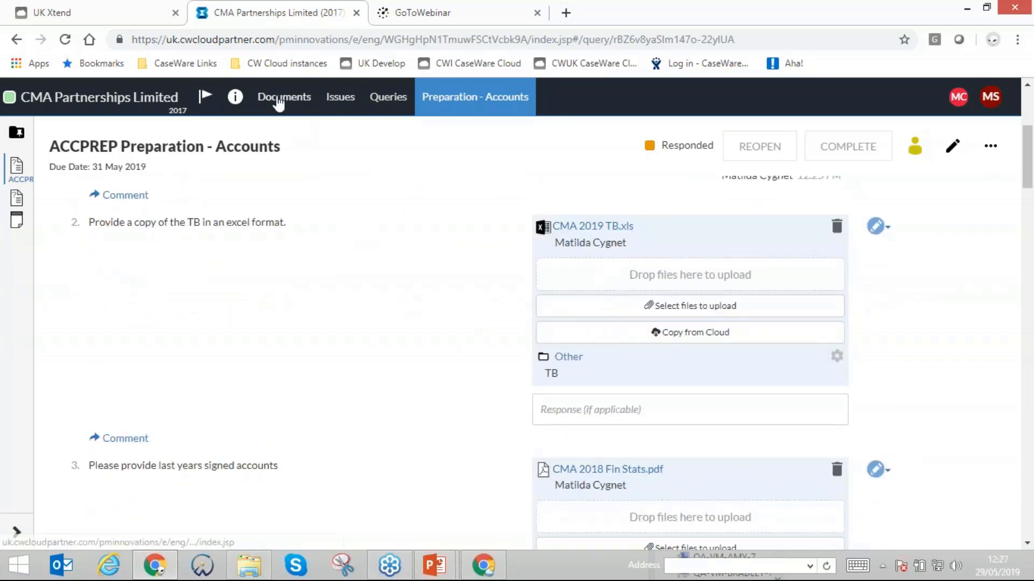
- Look through the engagement's document folders, from Queries down to Other
left_click(284, 100)
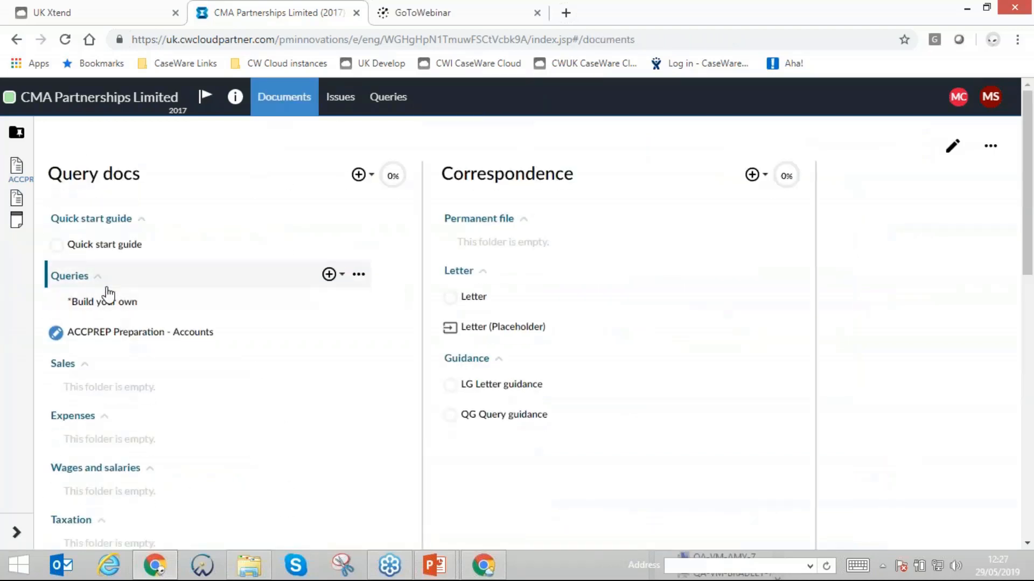
scroll(108, 295, "down", 10)
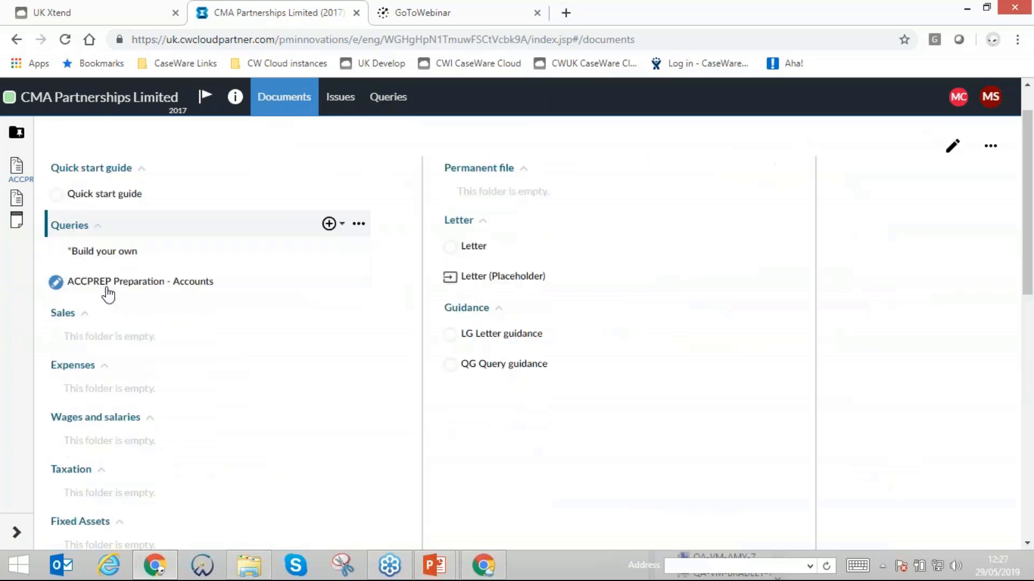
scroll(105, 294, "down", 2)
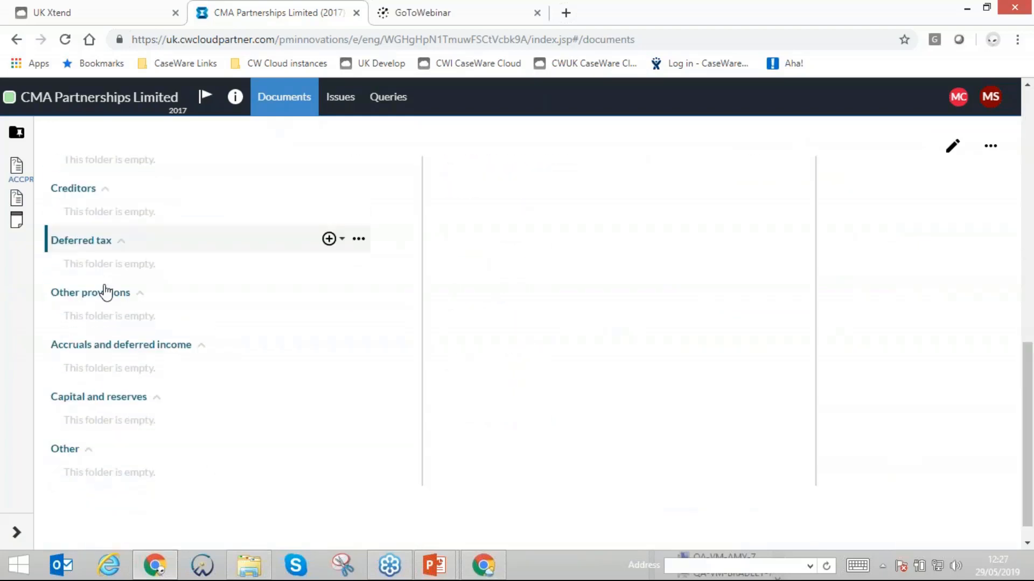
scroll(105, 294, "up", 7)
scroll(127, 322, "up", 6)
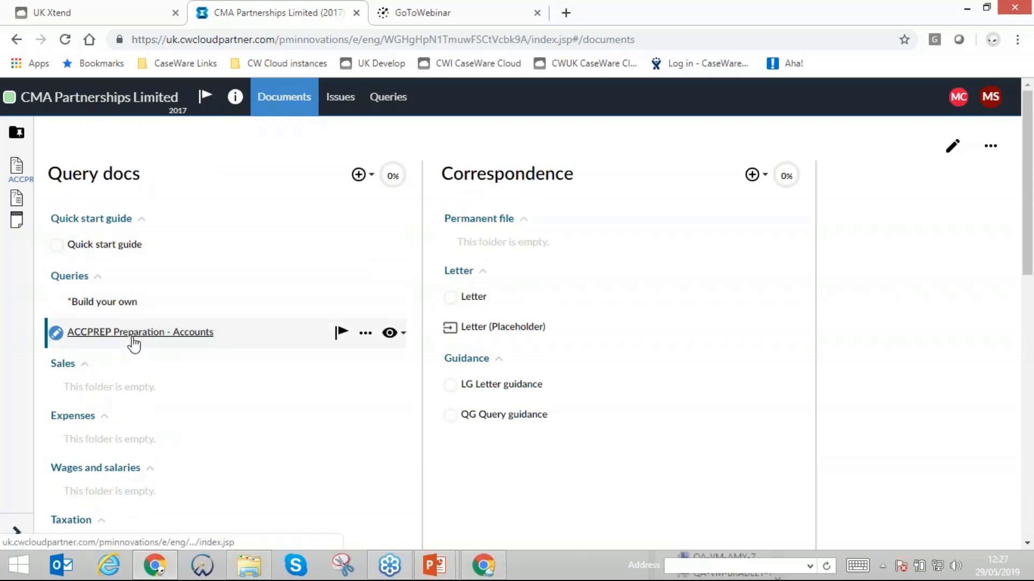
- Reopen the ACCPREP Preparation - Accounts query and view the client's uploaded CMA 2018 Fin Stats.pdf from question 3
left_click(132, 338)
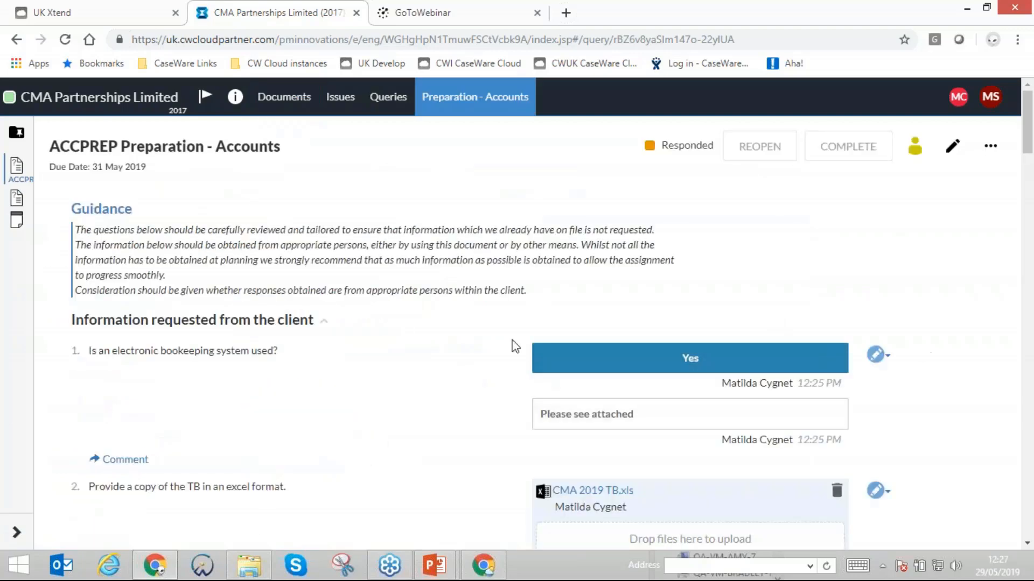
scroll(430, 312, "down", 2)
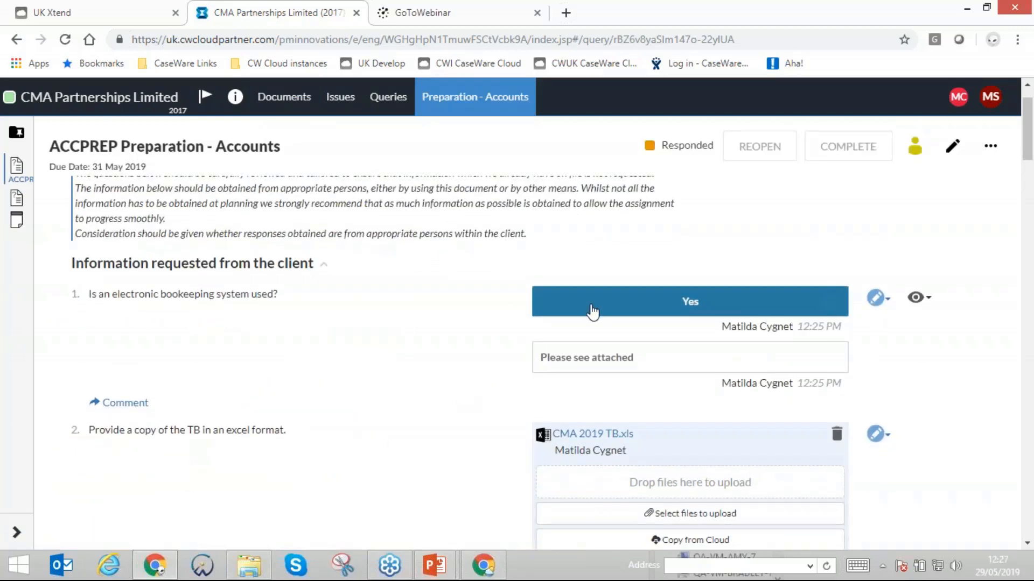
scroll(592, 311, "down", 4)
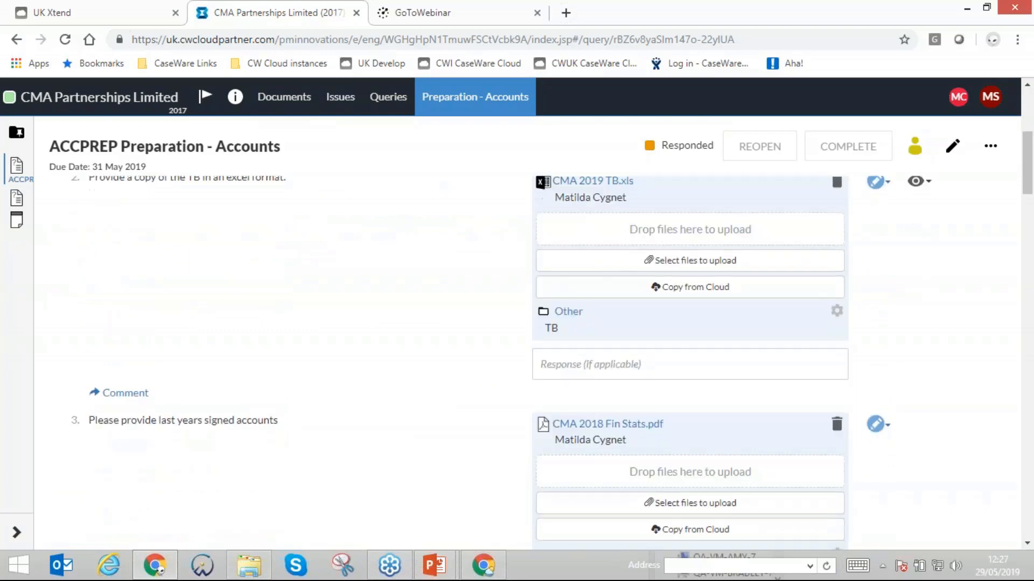
left_click(589, 413)
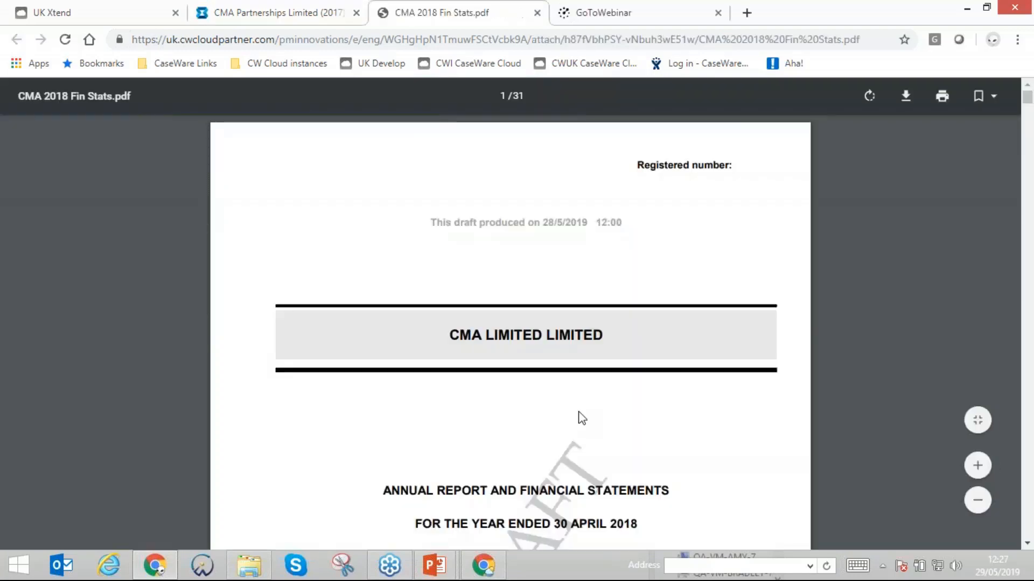
scroll(405, 369, "down", 4)
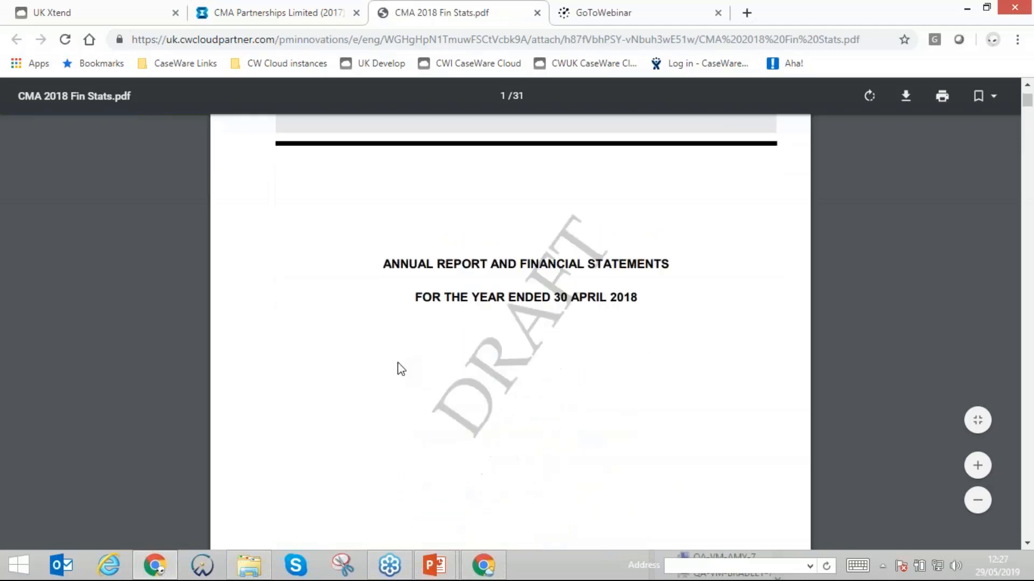
scroll(401, 369, "up", 3)
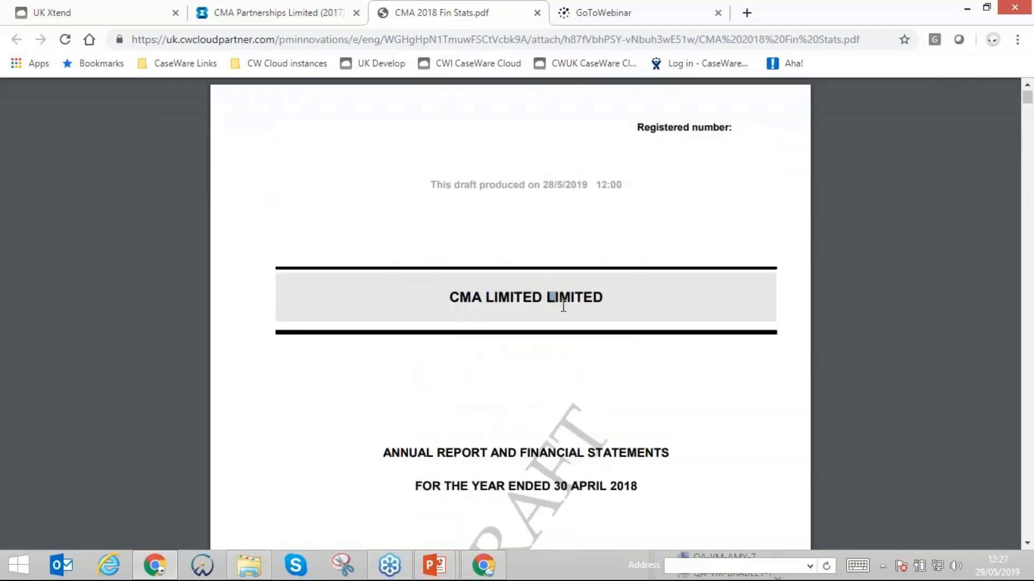
- Close the CMA 2018 Fin Stats.pdf file and accept the client's response to question 1 about the electronic bookkeeping system
left_click(536, 13)
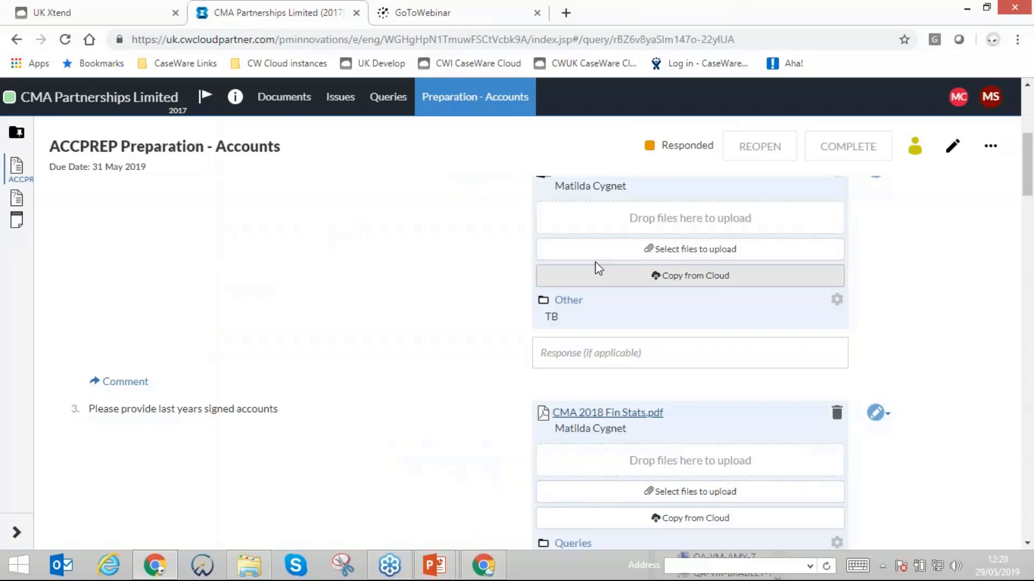
scroll(445, 241, "up", 5)
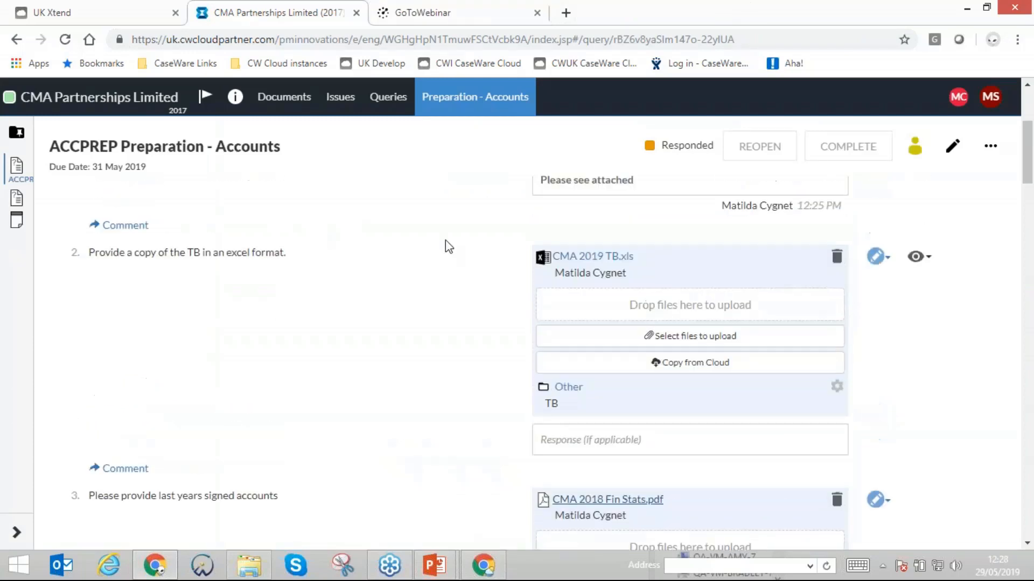
scroll(518, 251, "up", 1)
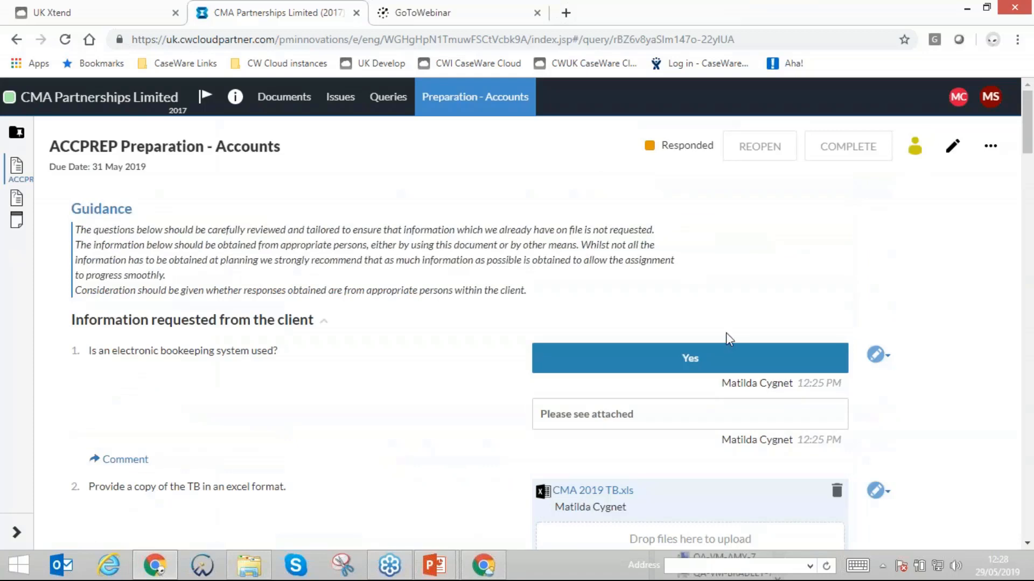
left_click(873, 360)
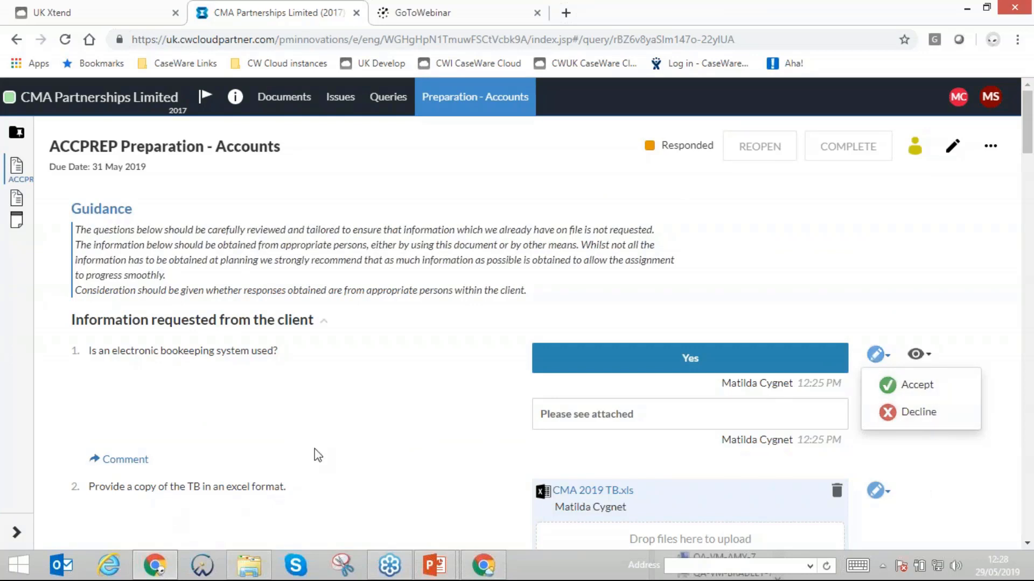
left_click(887, 386)
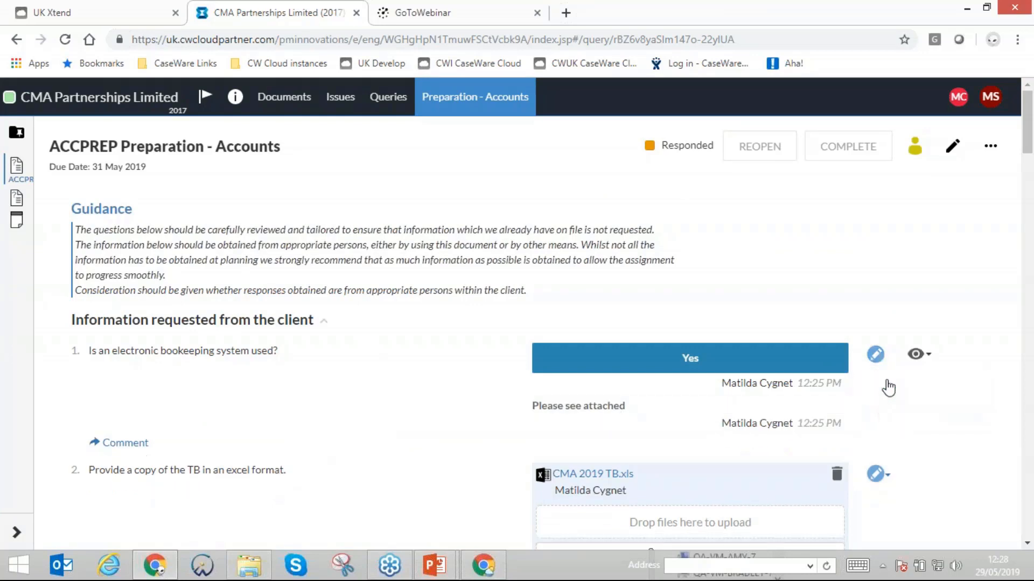
- View the accept and decline options for question 2's TB response and open a blank comment editor beneath that question
scroll(889, 395, "down", 2)
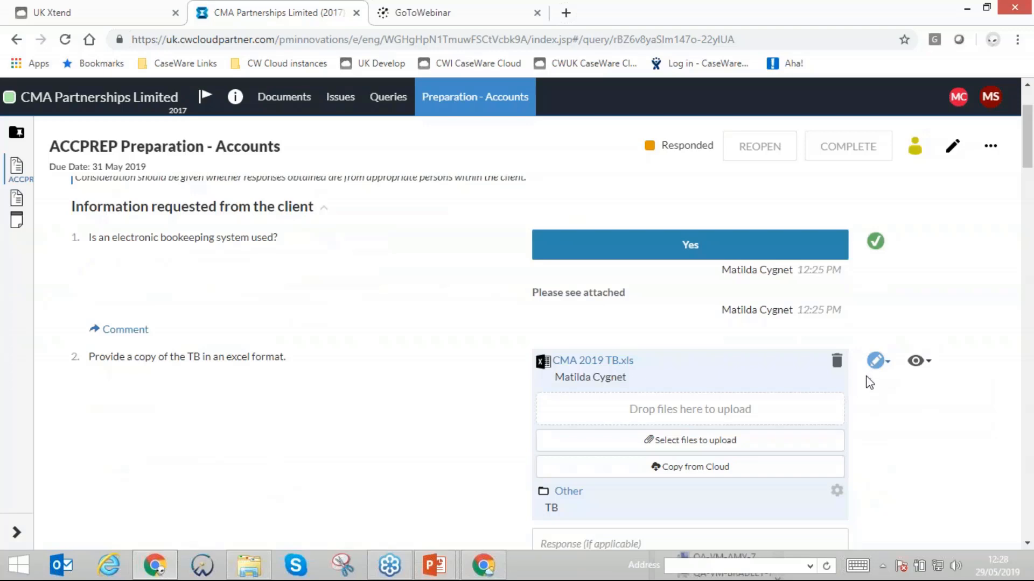
left_click(876, 361)
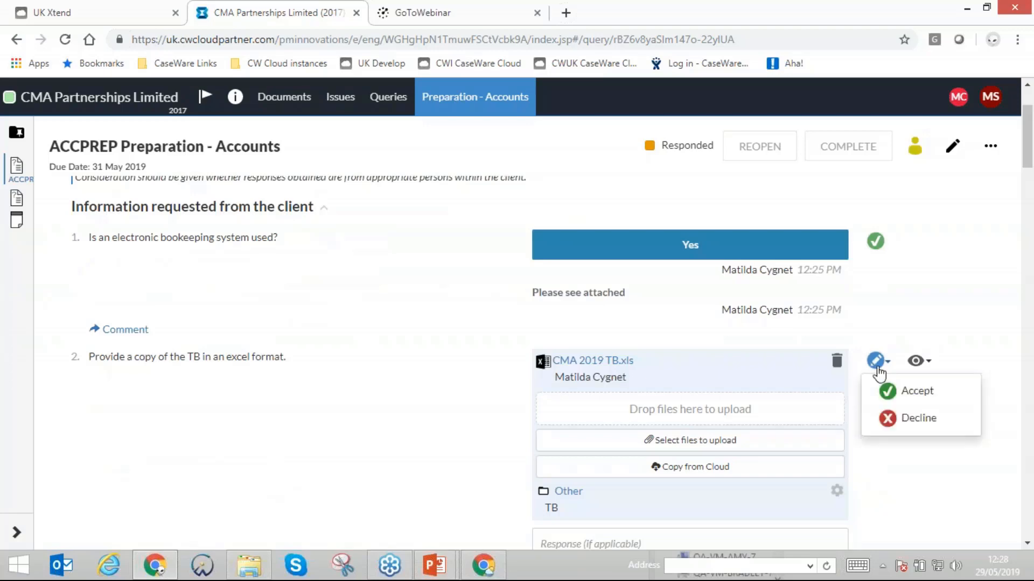
left_click(221, 422)
scroll(155, 426, "down", 3)
left_click(121, 384)
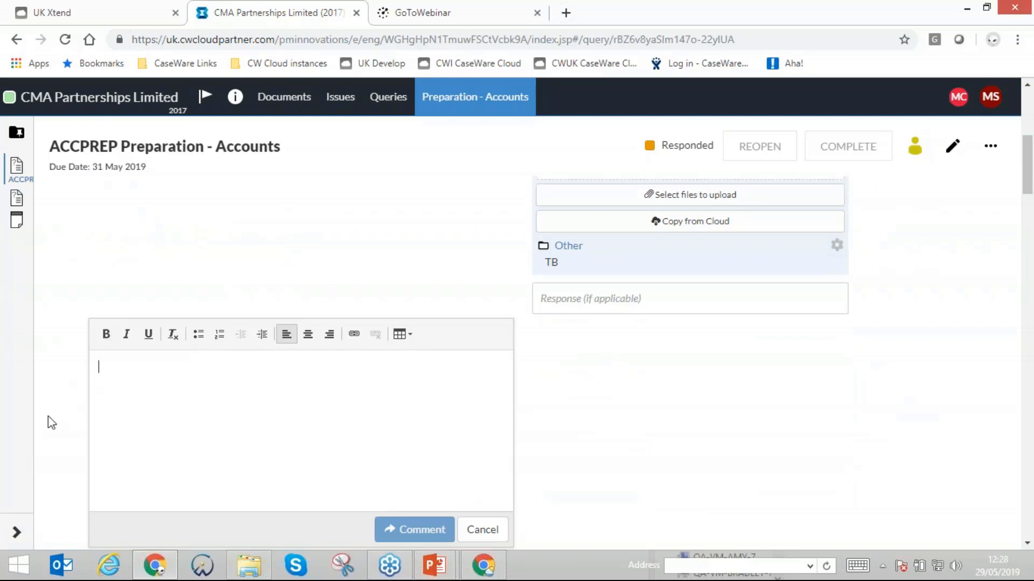
- Read the client's comment under question 3 on last year's signed accounts and recheck the accept and decline options for question 2
scroll(129, 240, "up", 4)
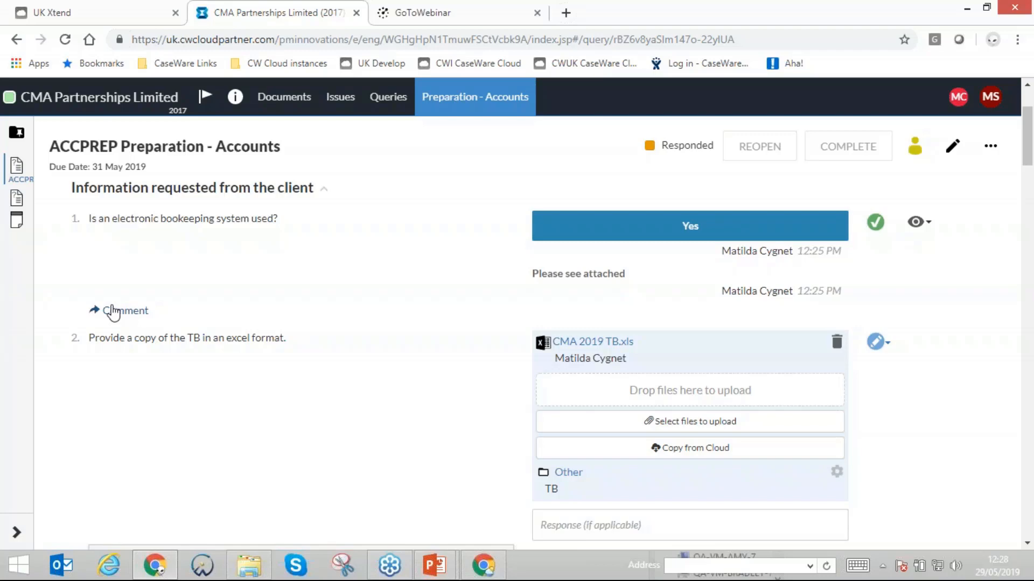
left_click(113, 312)
scroll(526, 327, "down", 6)
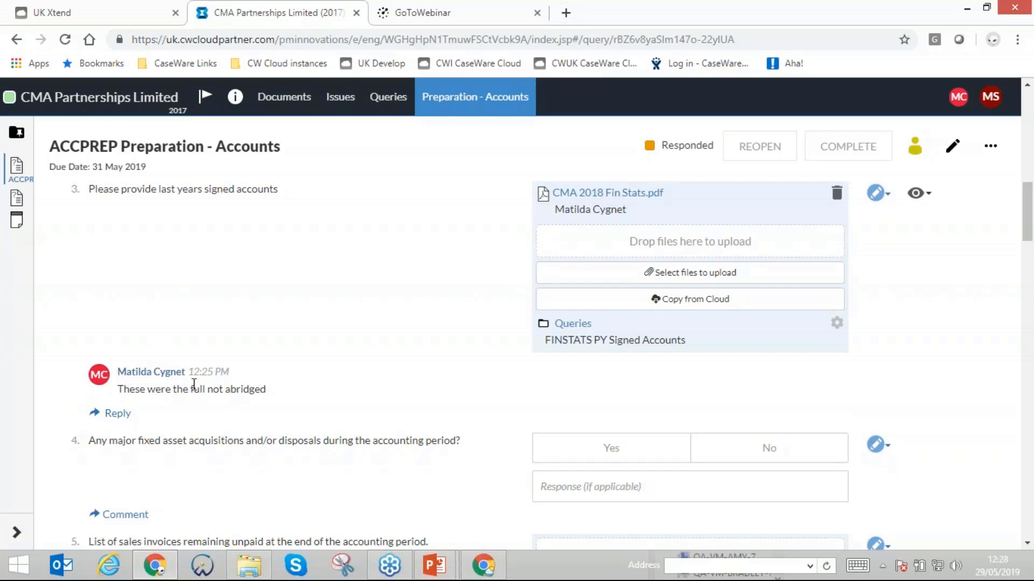
scroll(175, 296, "up", 15)
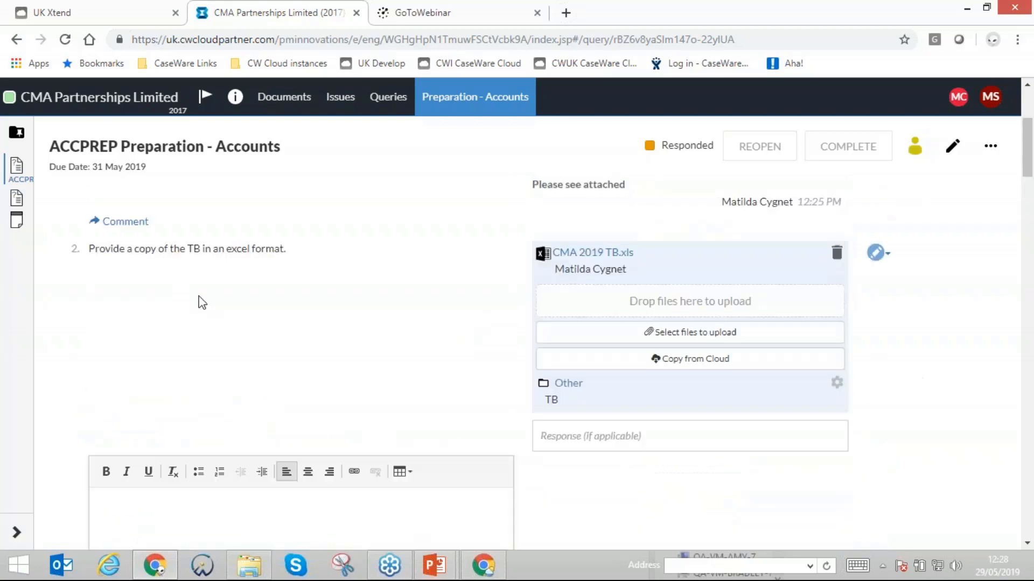
left_click(876, 417)
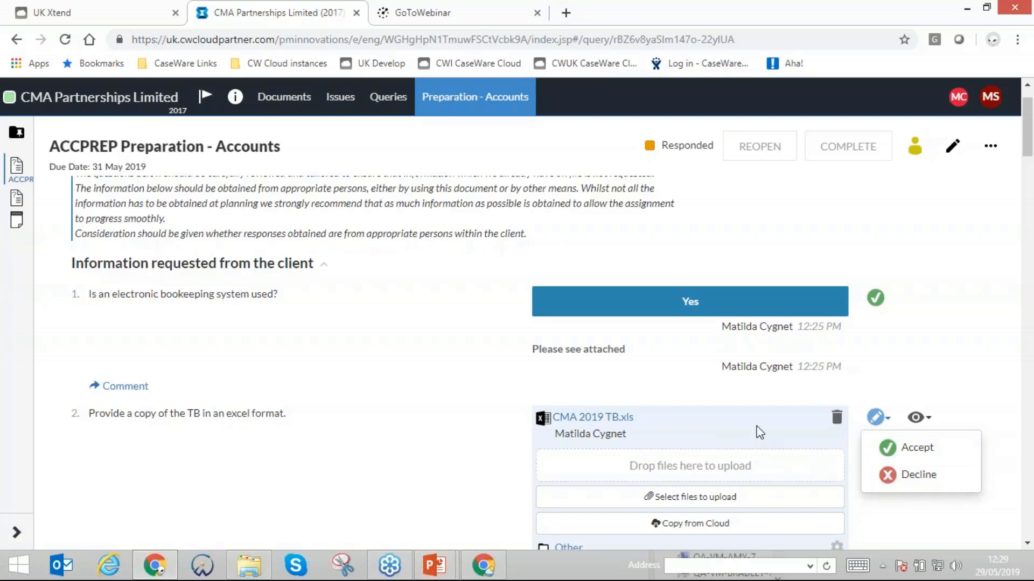
left_click(932, 336)
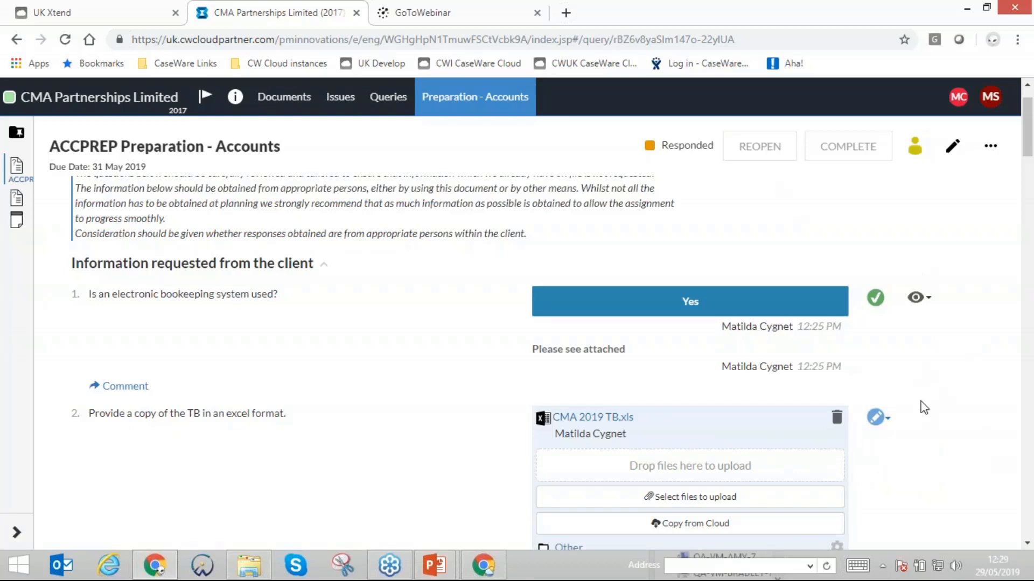
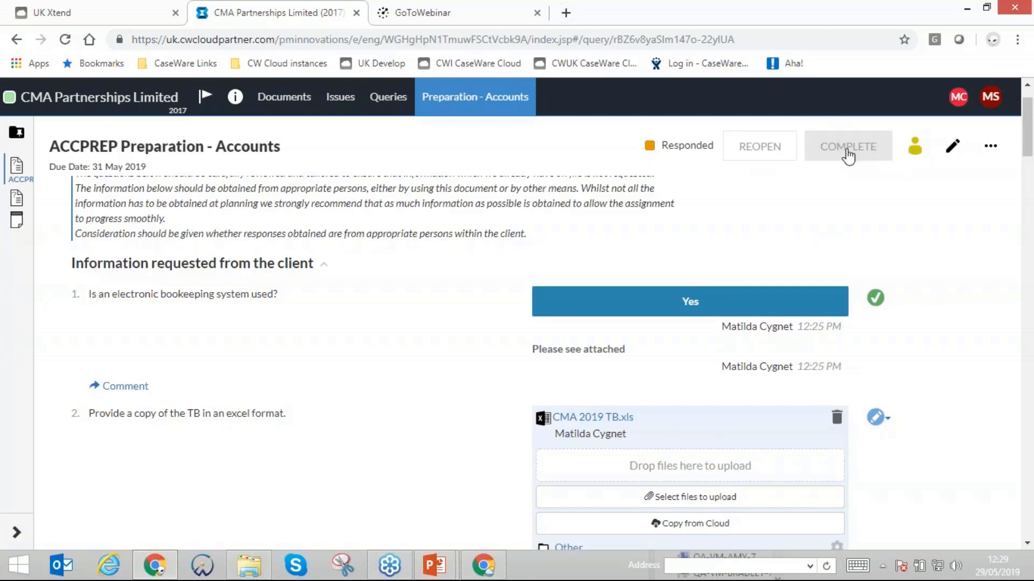
- Mark the ACCPREP Preparation - Accounts query as complete and review the responses to questions 1 to 3
left_click(848, 155)
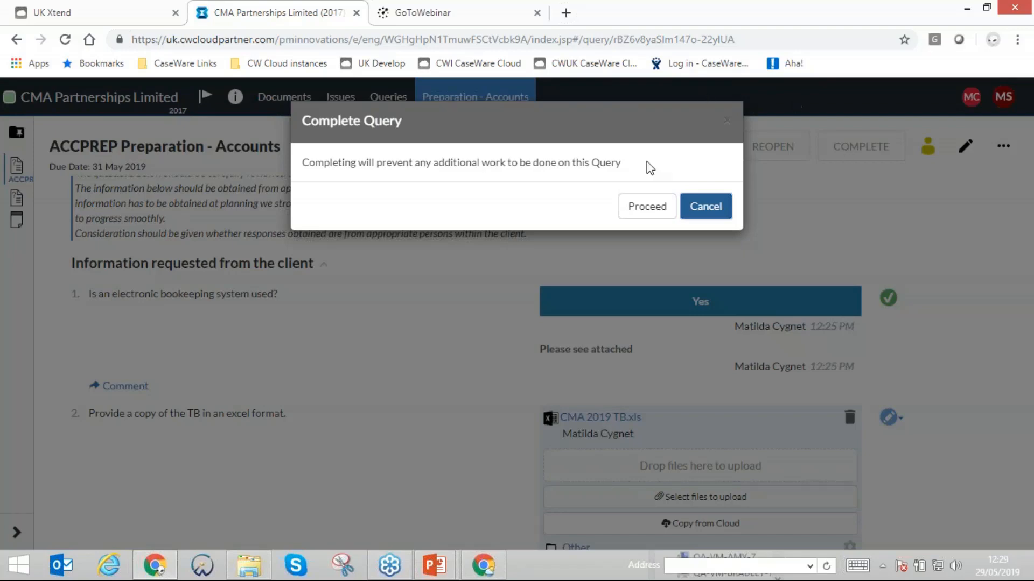
left_click(643, 206)
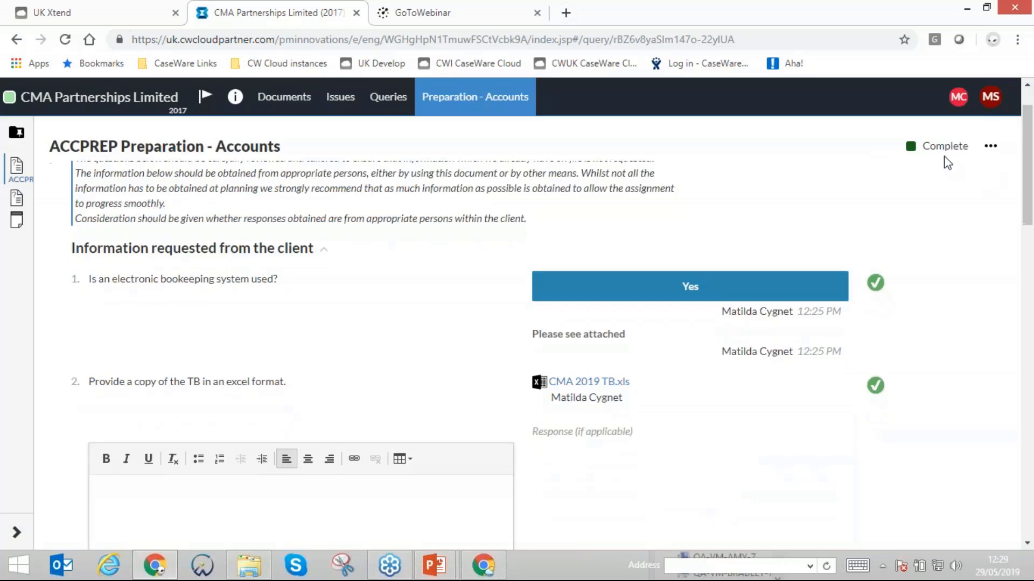
scroll(791, 438, "down", 5)
scroll(608, 366, "down", 3)
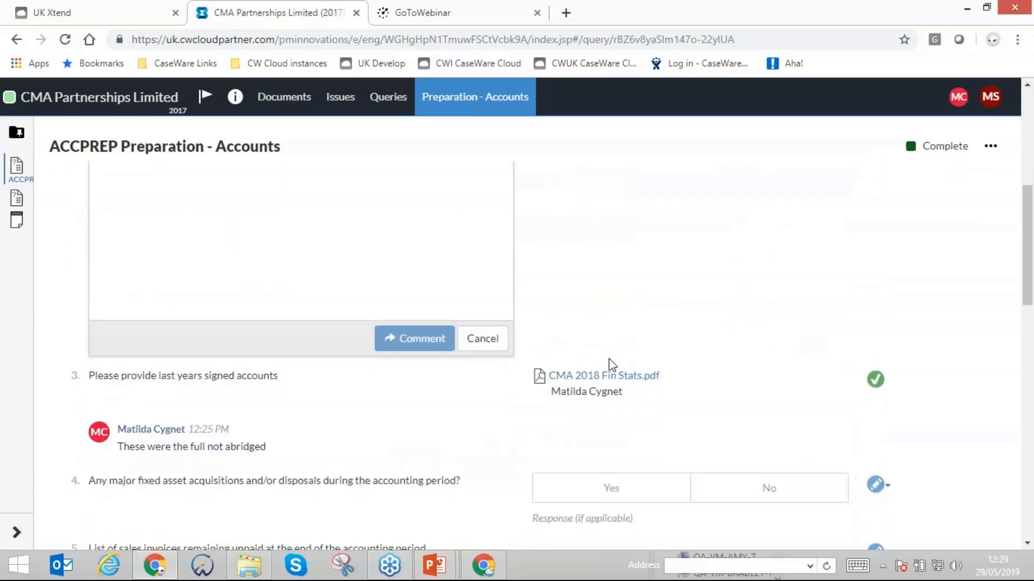
scroll(333, 345, "up", 6)
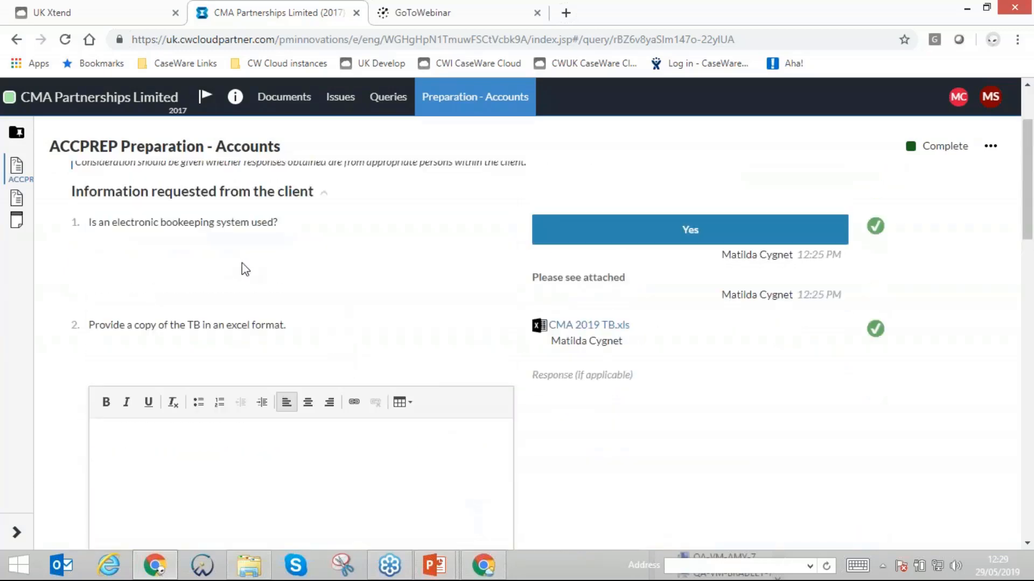
scroll(267, 272, "up", 2)
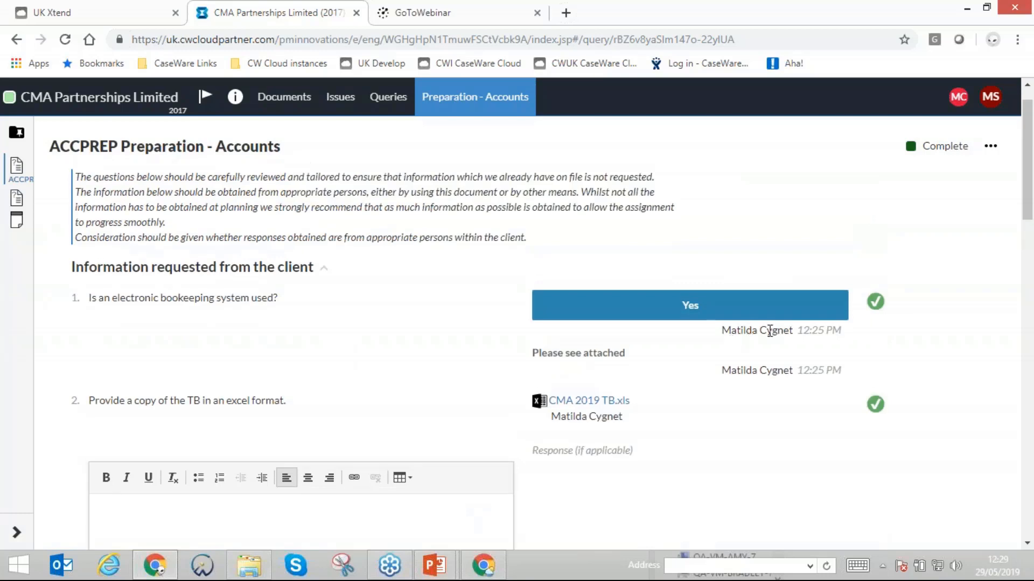
- Check the Preparation - Accounts query's progress in the query list and locate the client's uploaded files in the engagement's document folders
left_click(377, 96)
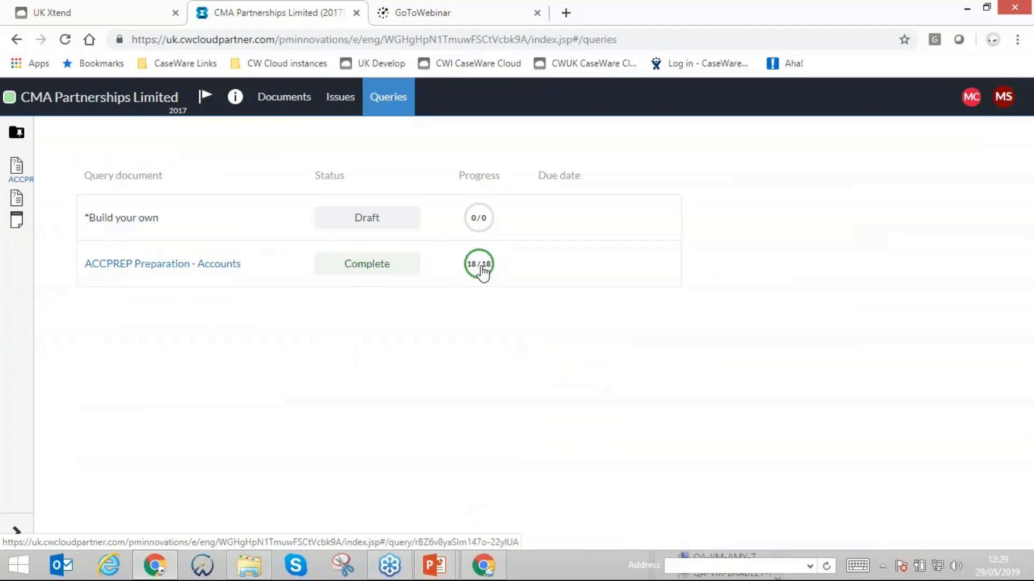
mouse_move(487, 281)
left_click(298, 102)
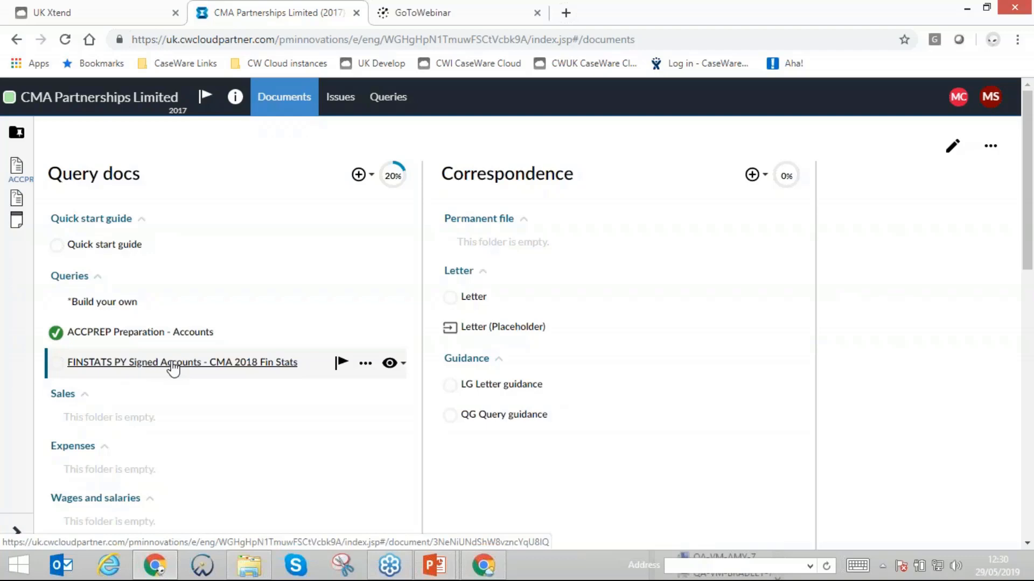
scroll(156, 366, "down", 10)
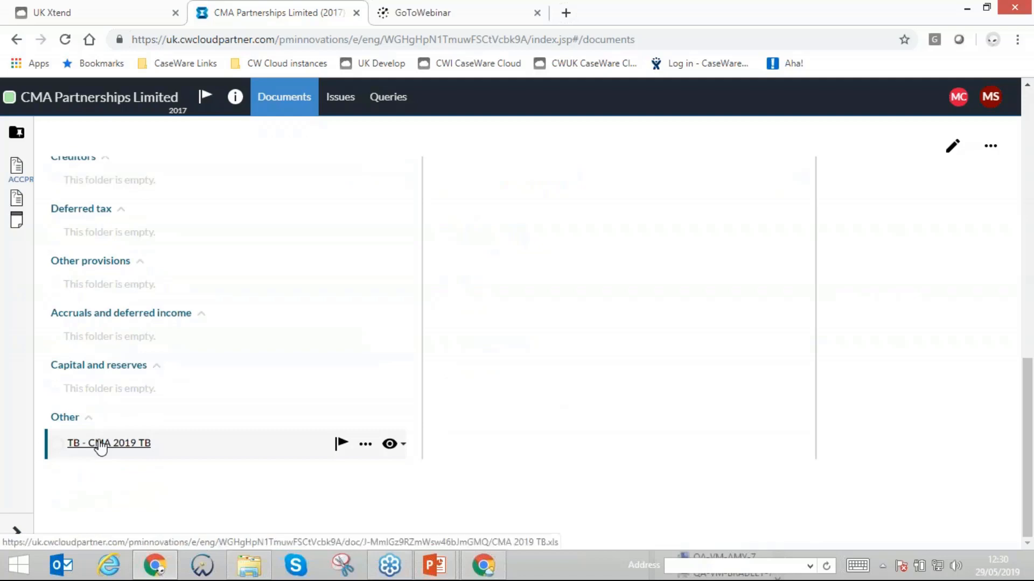
scroll(99, 447, "up", 10)
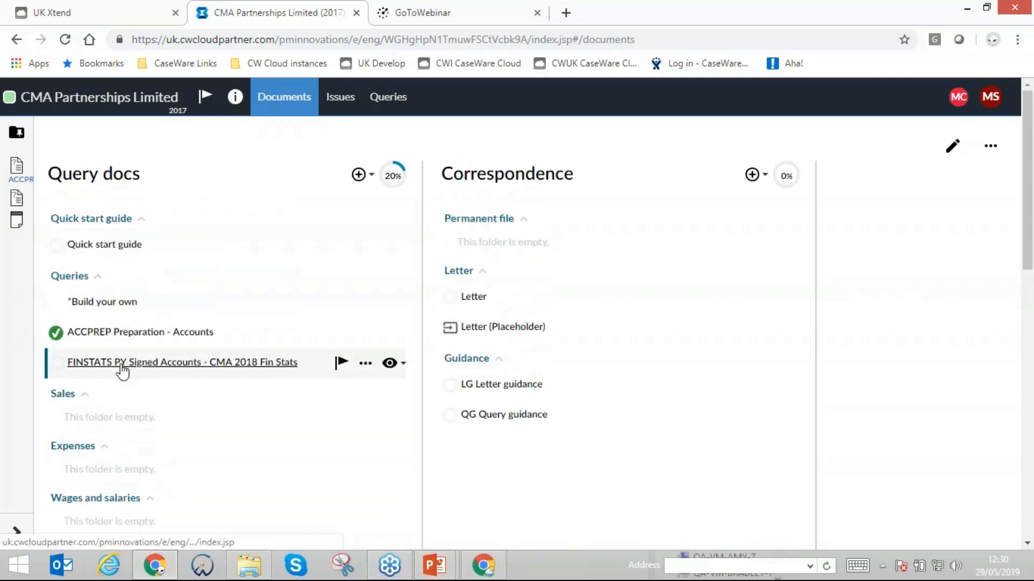
- Open the FINSTATS PY Signed Accounts - CMA 2018 Fin Stats document and view its cover page
left_click(122, 368)
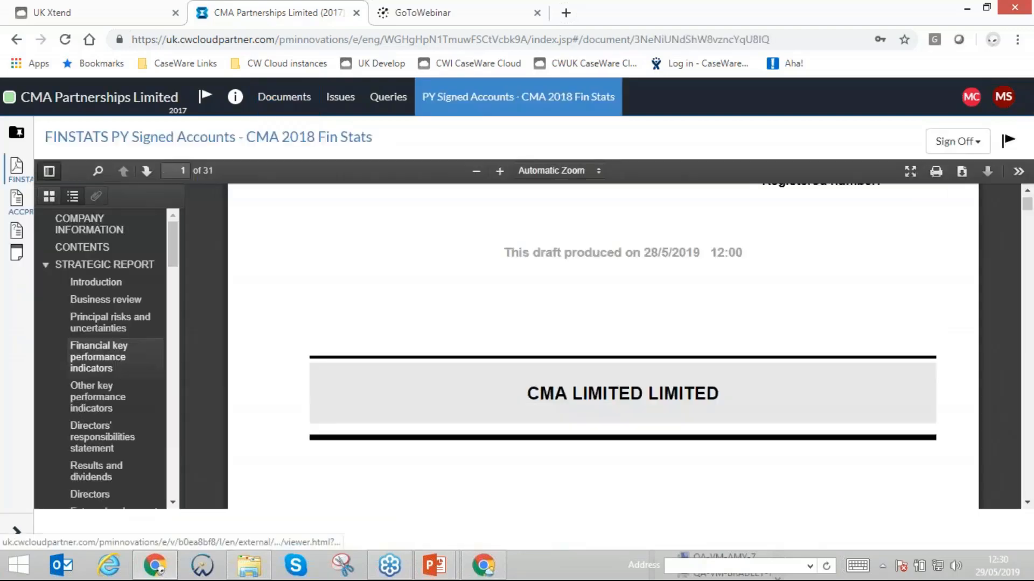
scroll(628, 330, "up", 1)
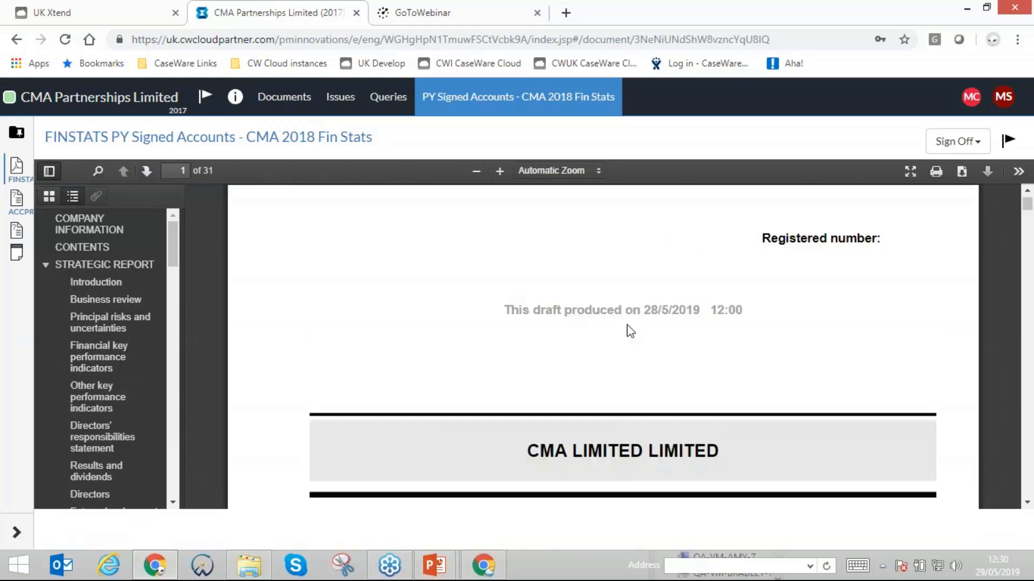
scroll(699, 298, "down", 3)
- View the annotation form for the CMA LIMITED LIMITED cover title and dismiss it without saving
left_click_drag(726, 310, 695, 303)
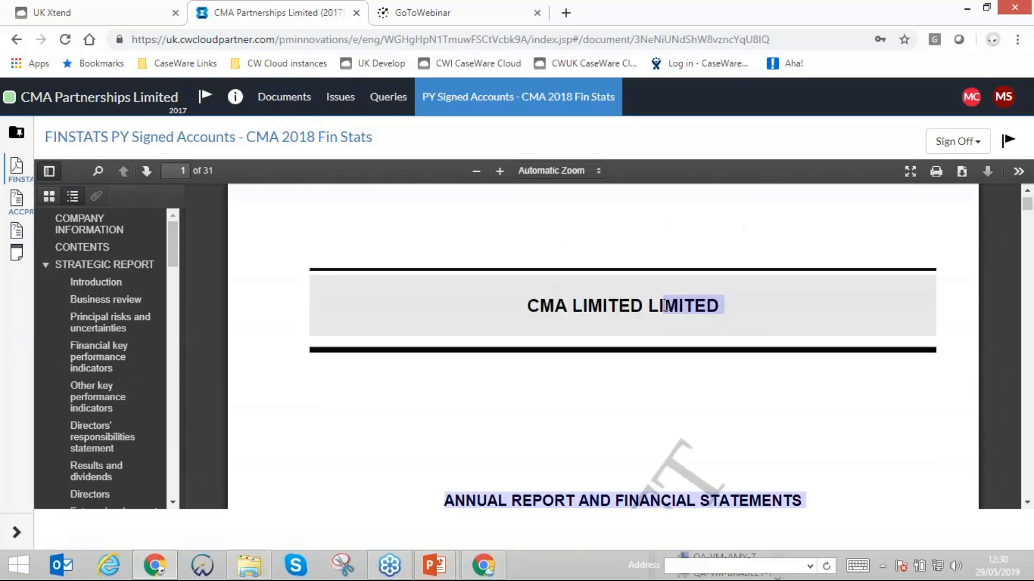
right_click(666, 306)
left_click(669, 316)
left_click(654, 285)
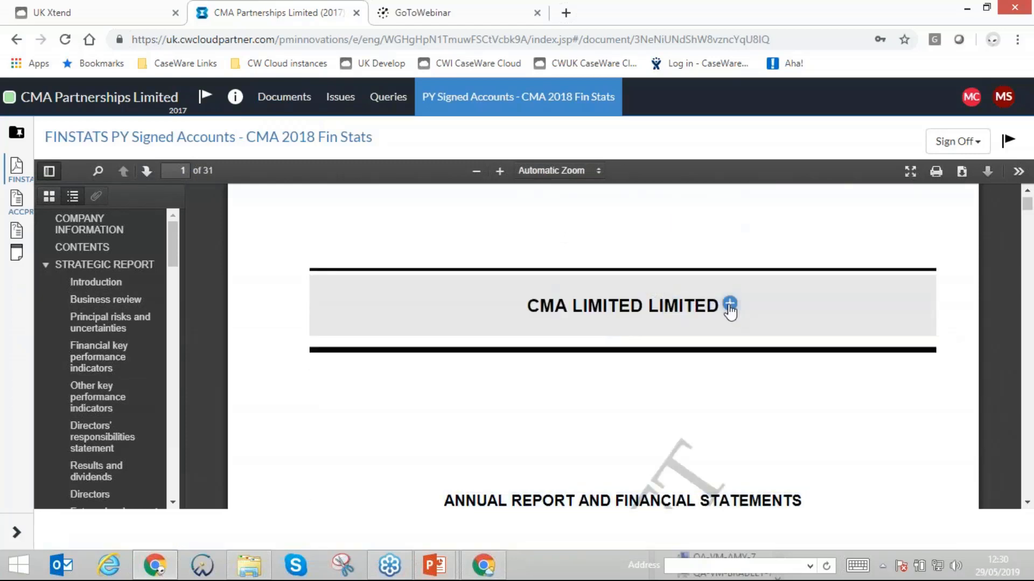
left_click(729, 305)
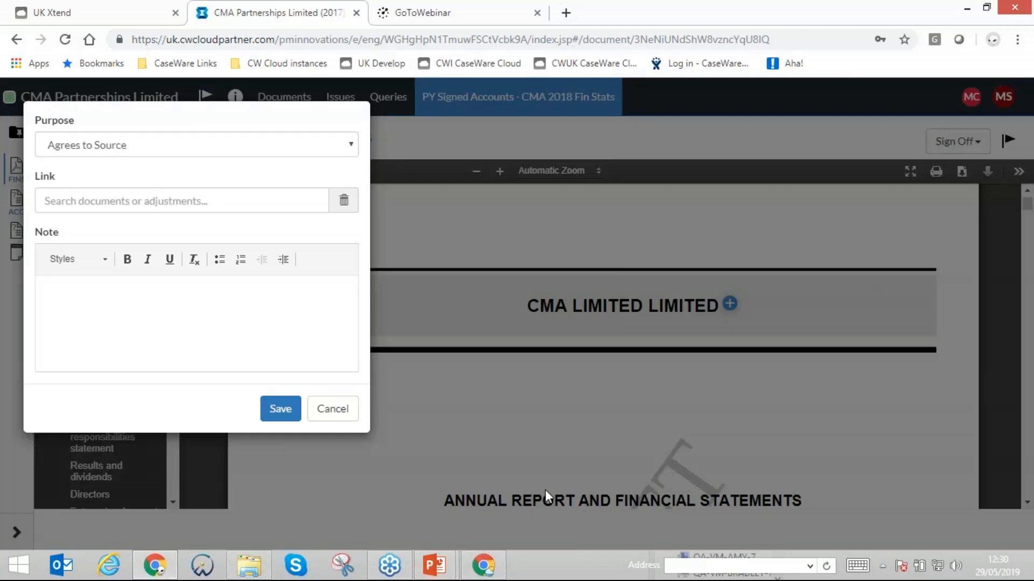
left_click(330, 409)
- Return to the document list and hide the *Build your own query in the Queries folder
left_click(275, 99)
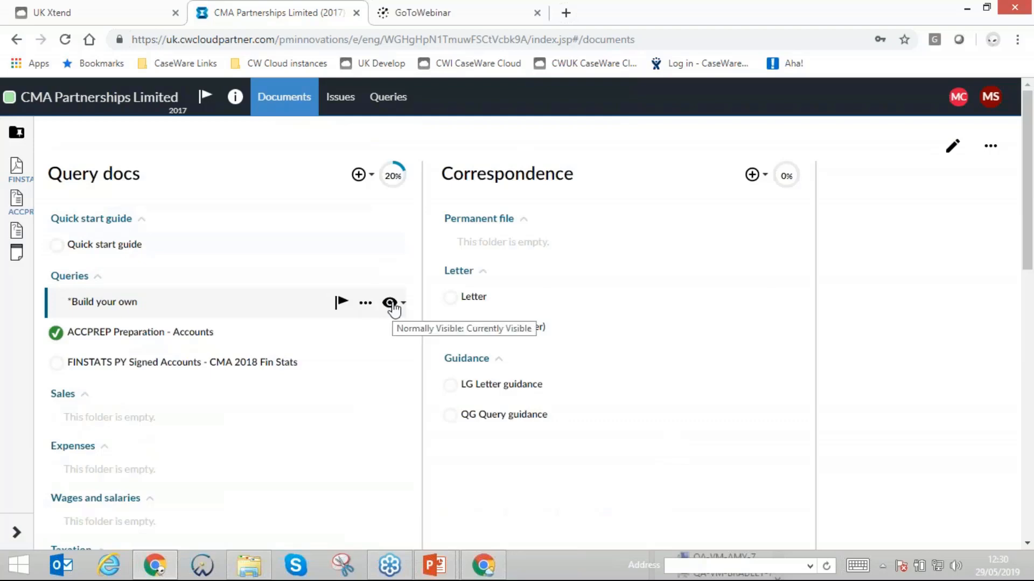
left_click(391, 304)
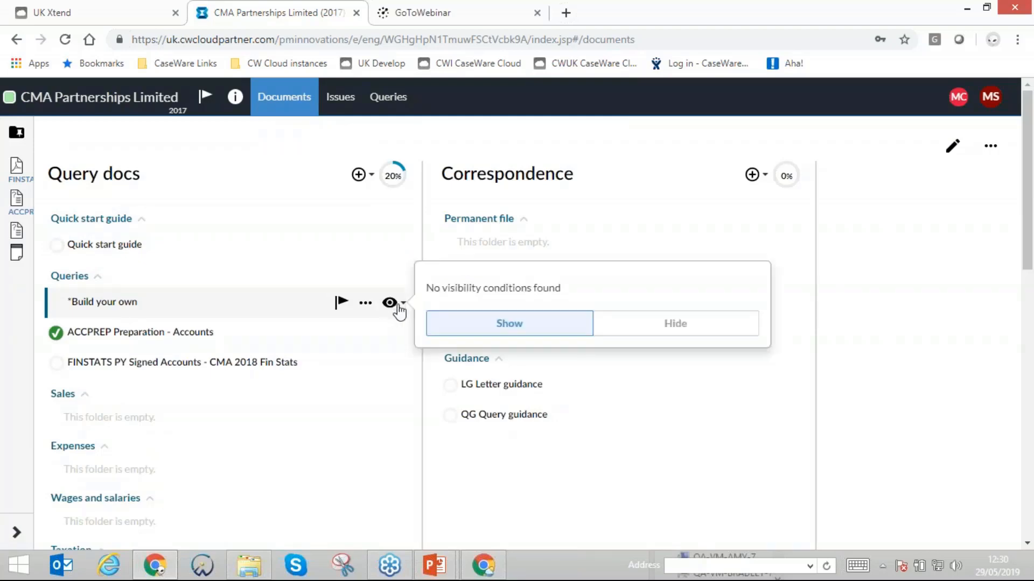
left_click(607, 335)
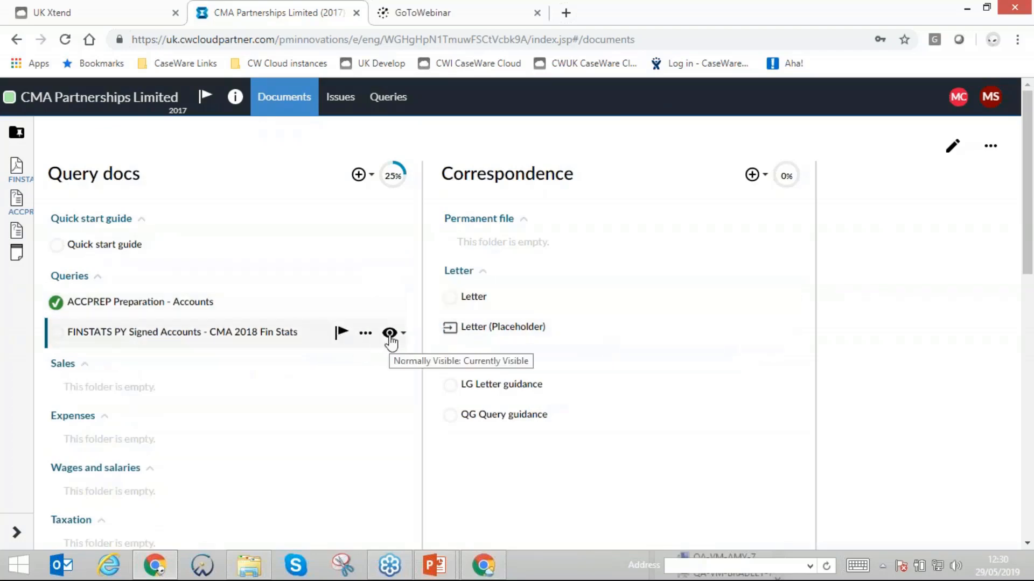
- Add a new query to the Queries folder using the Tax - Corporation tax - Planning template
left_click(329, 275)
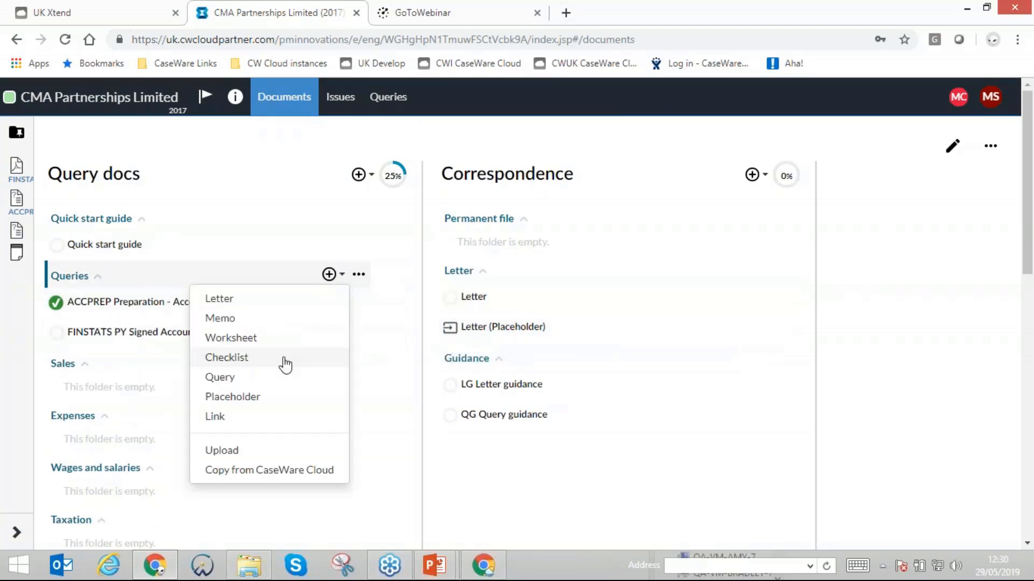
left_click(228, 372)
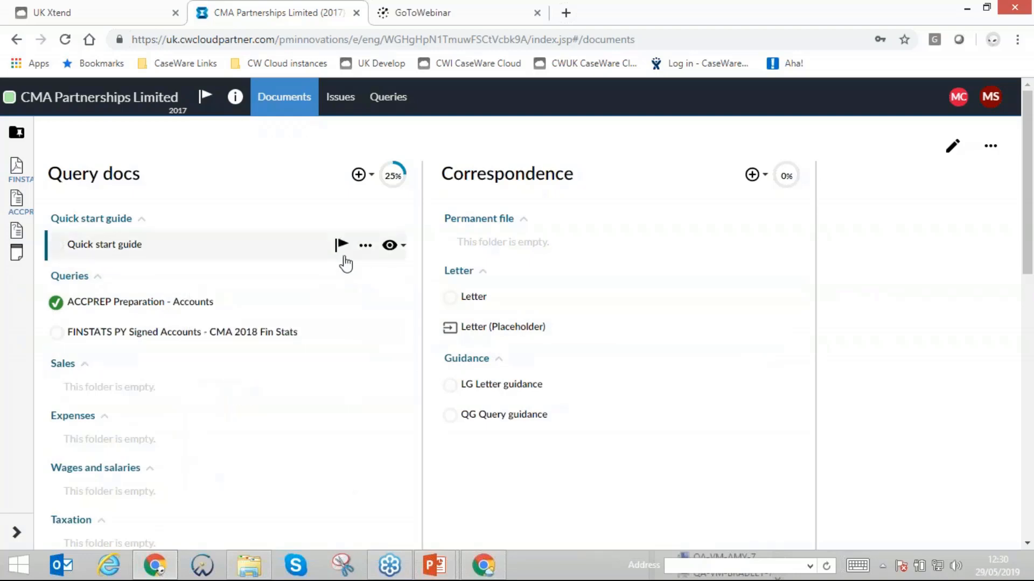
left_click(330, 276)
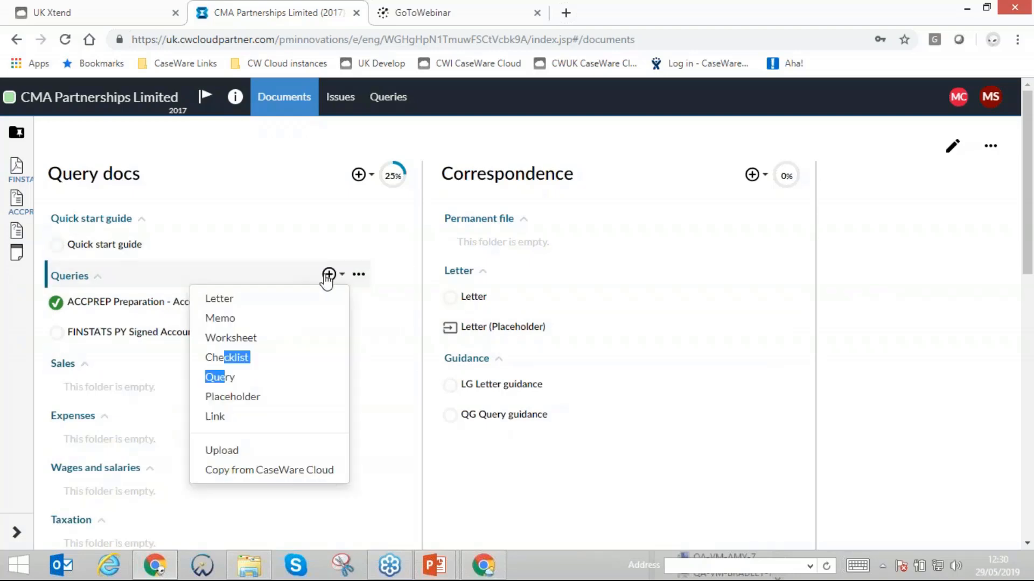
left_click(225, 377)
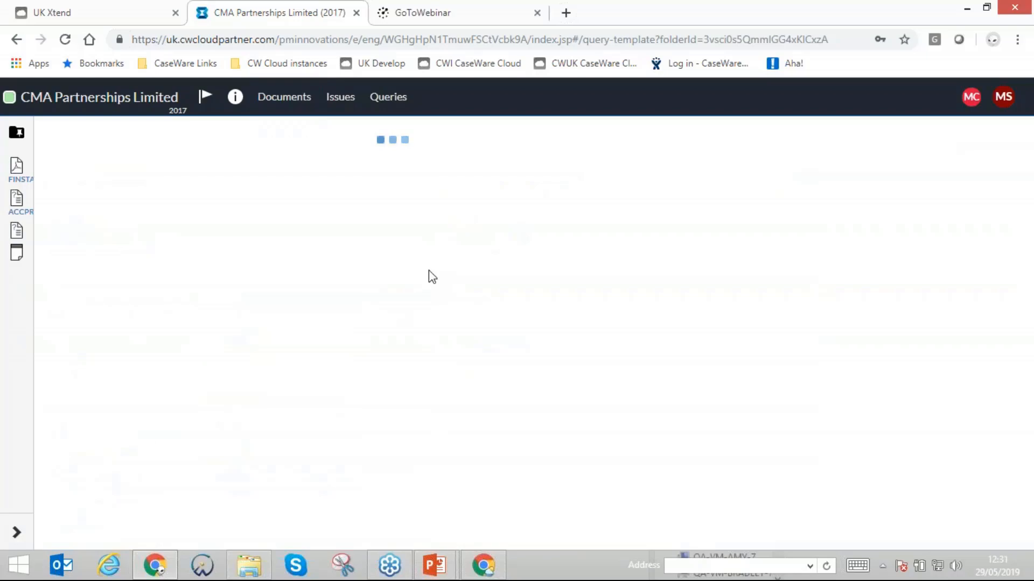
scroll(428, 285, "down", 10)
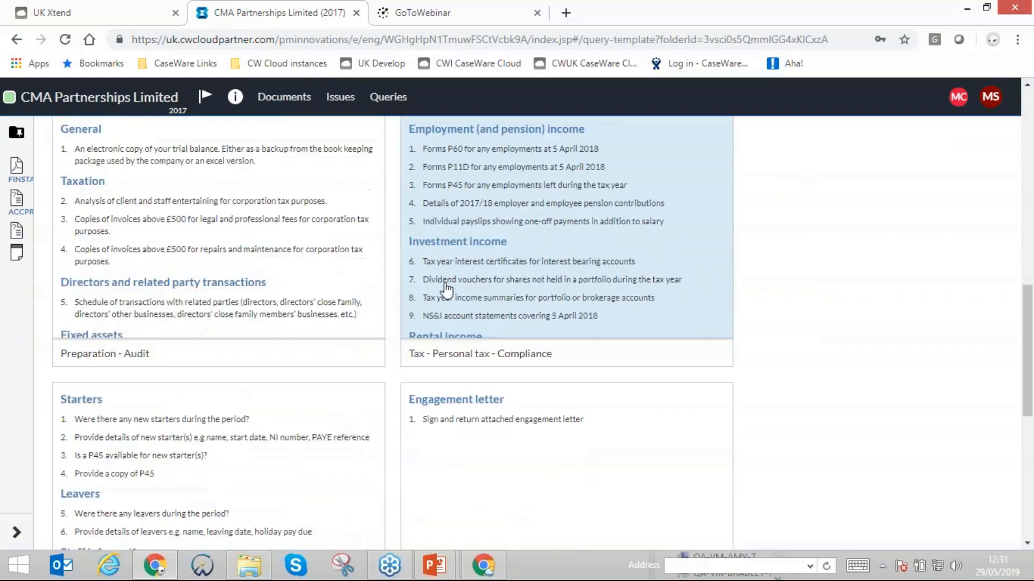
scroll(450, 302, "down", 8)
scroll(445, 284, "up", 9)
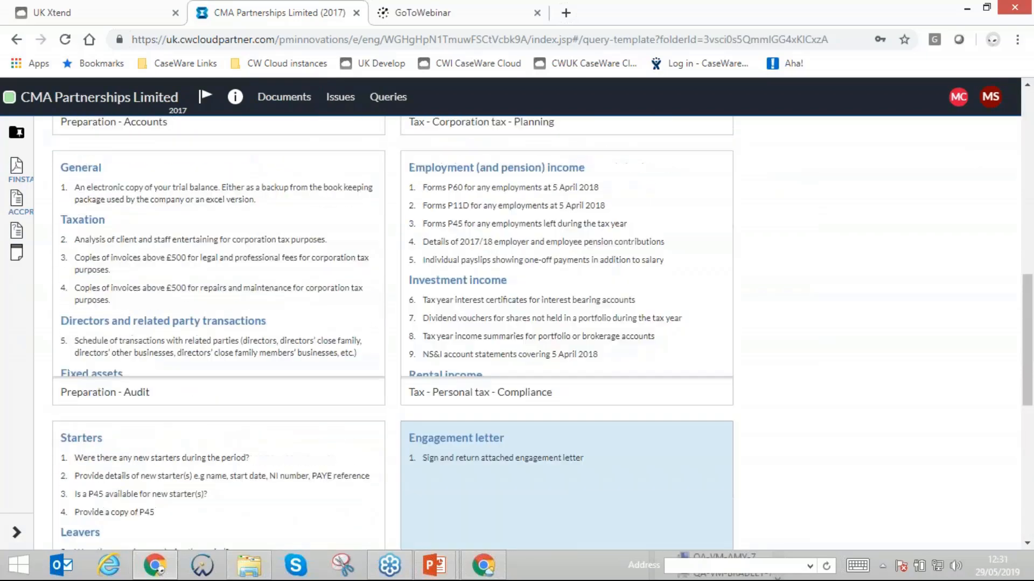
scroll(454, 277, "up", 4)
left_click(482, 215)
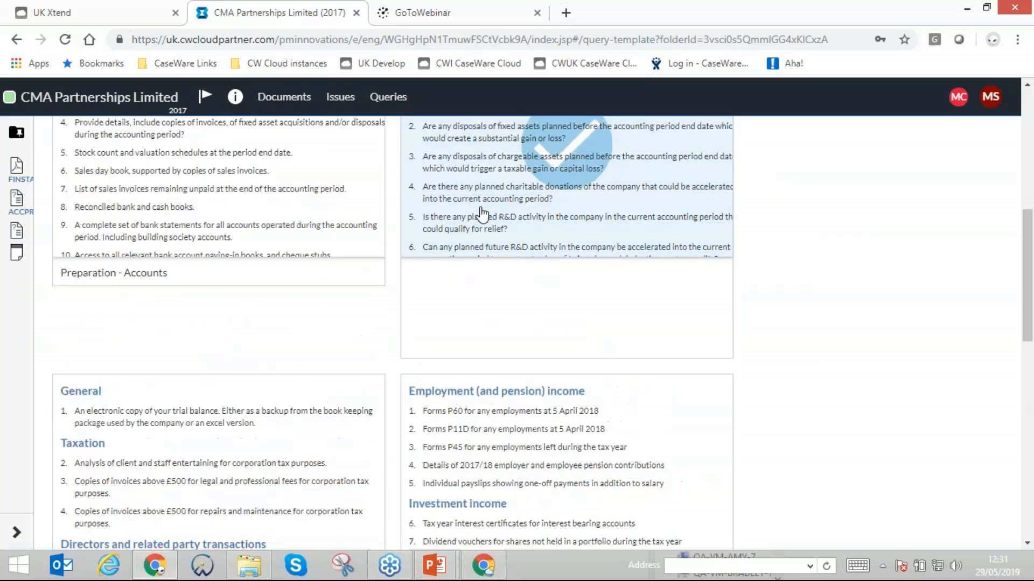
left_click(498, 347)
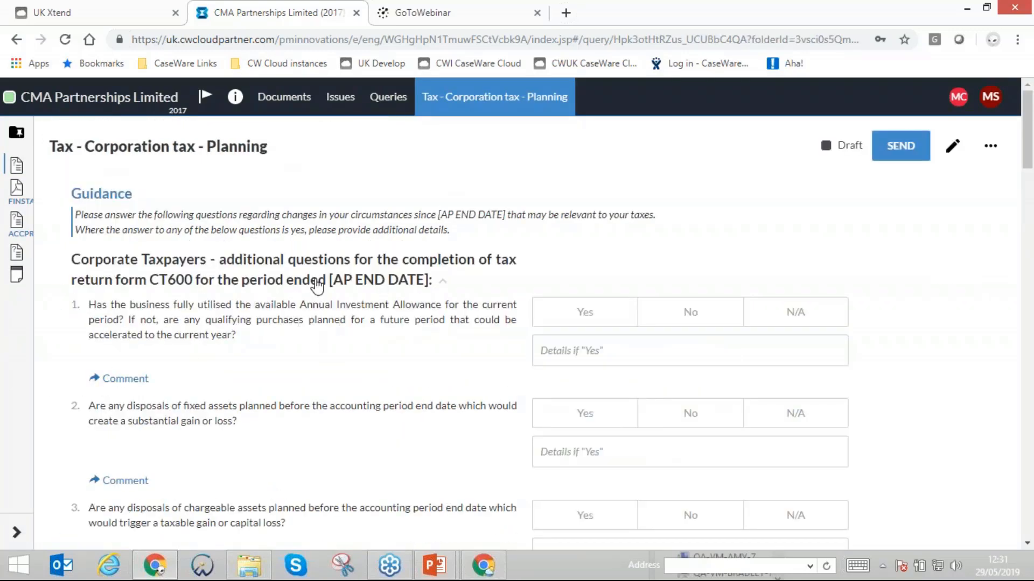
- Collapse and re-expand the Corporate Taxpayers section of the new query and return to the document list
left_click(317, 286)
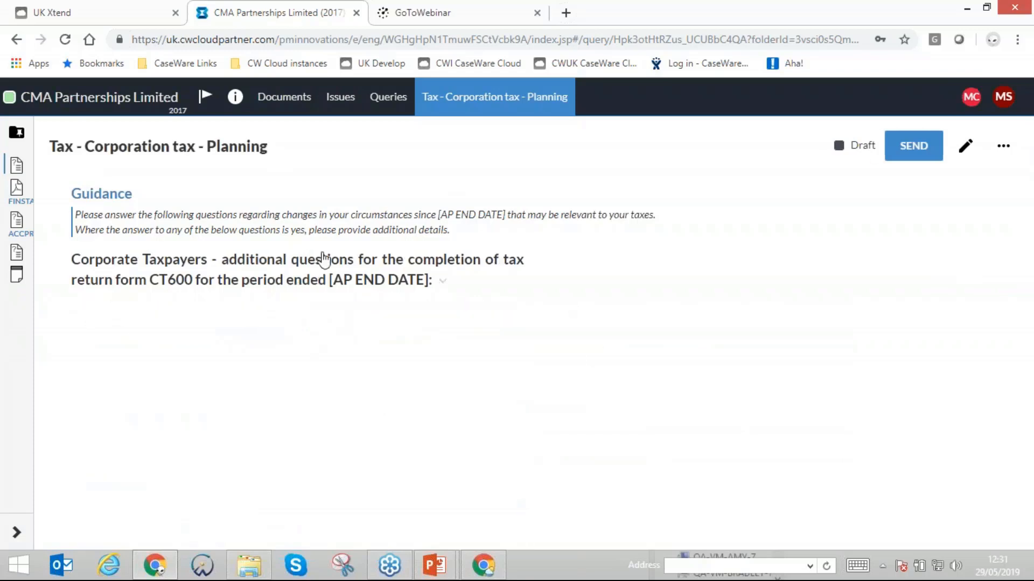
left_click(323, 260)
left_click(263, 100)
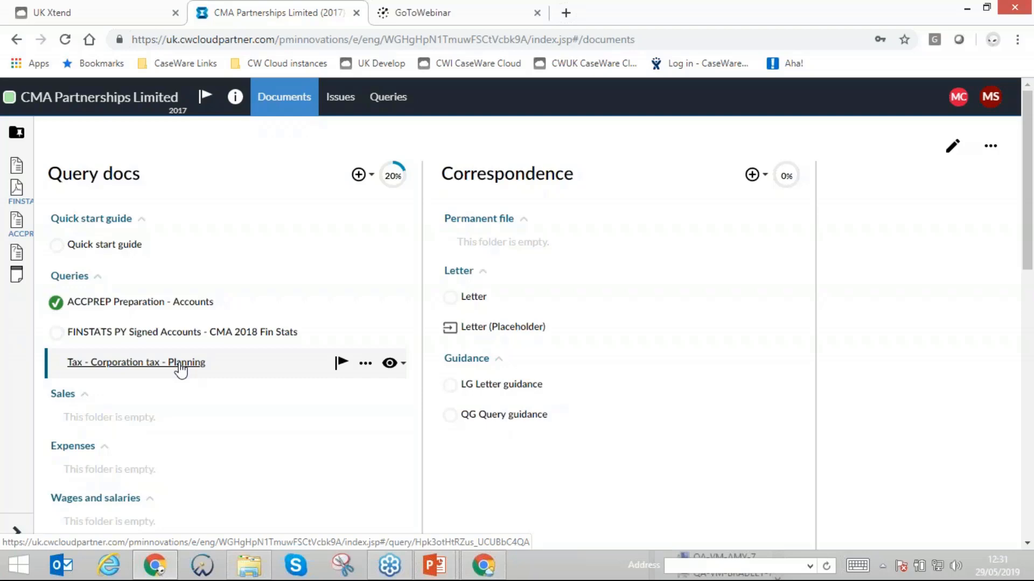
- Save the TB - CMA 2019 TB file from the Other folder to the cloud
scroll(185, 365, "down", 10)
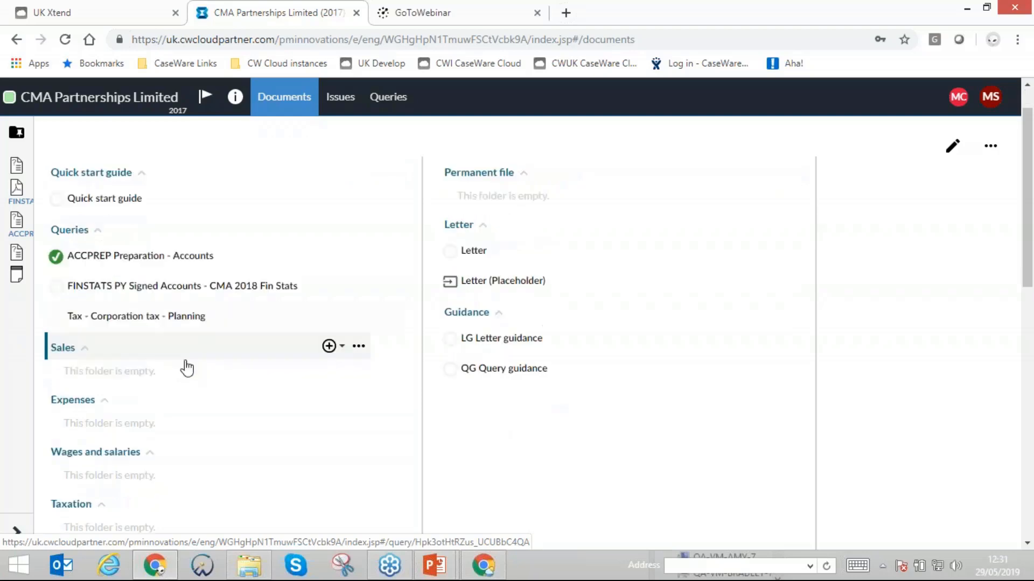
scroll(185, 365, "down", 2)
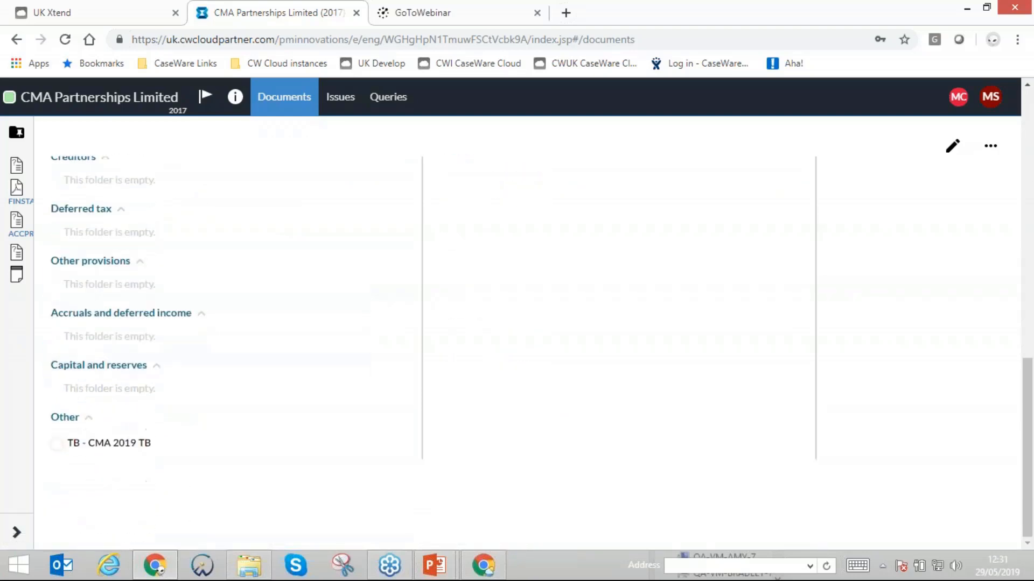
left_click(366, 444)
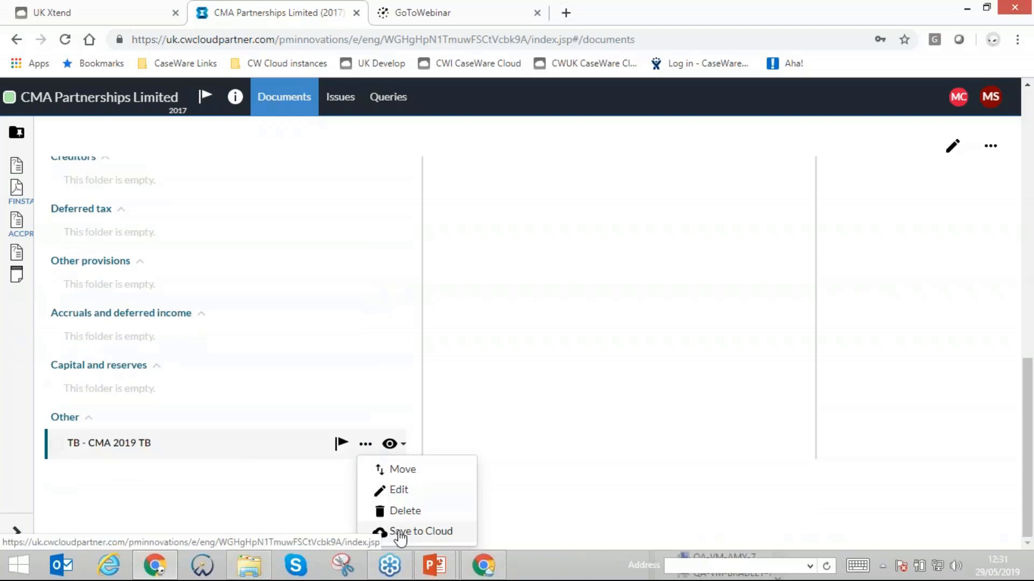
left_click(400, 532)
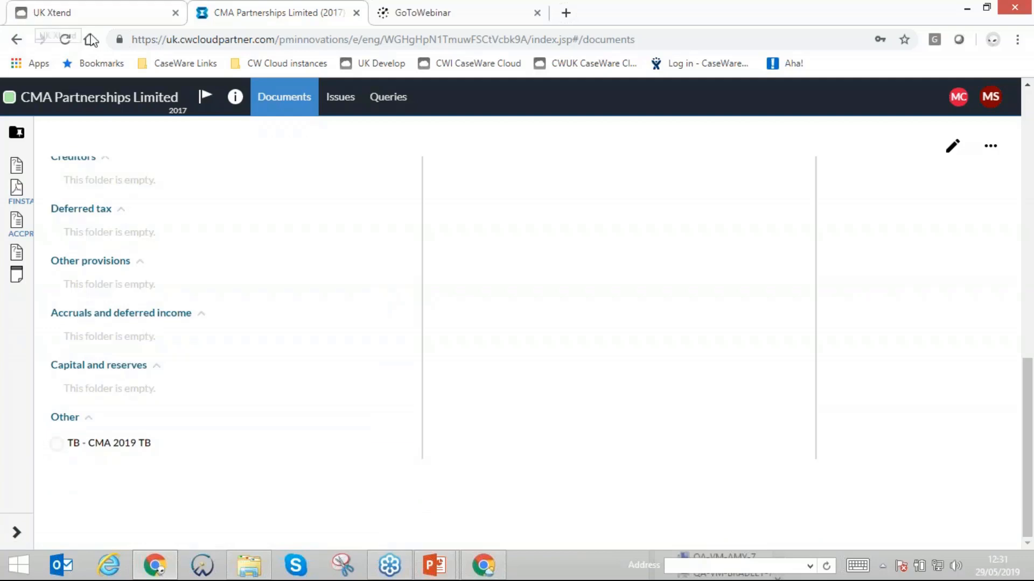
- Open the CMA Partnerships Limited entity from the cloud Entities list and review its Files and Engagements sections
left_click(74, 9)
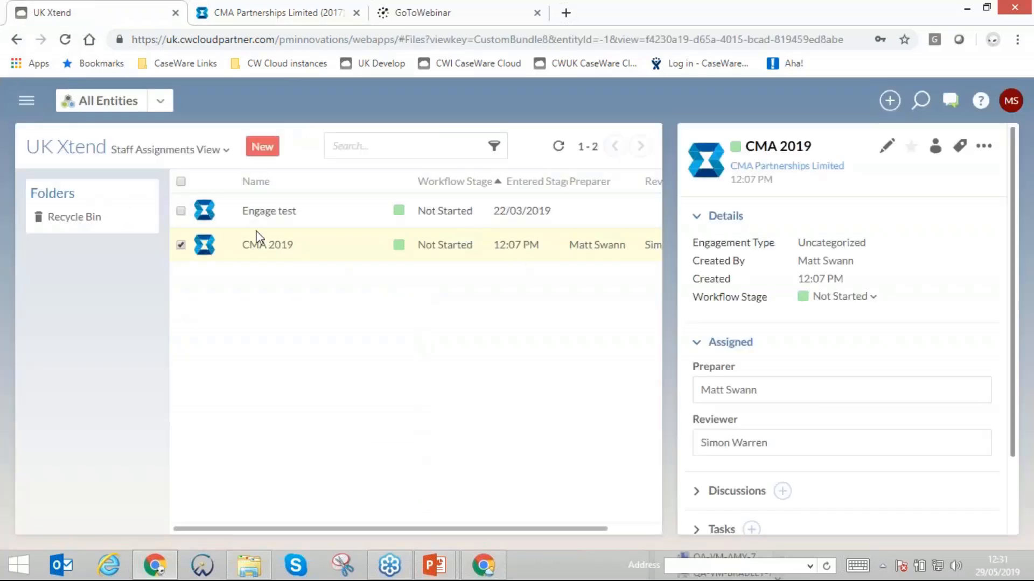
left_click(14, 107)
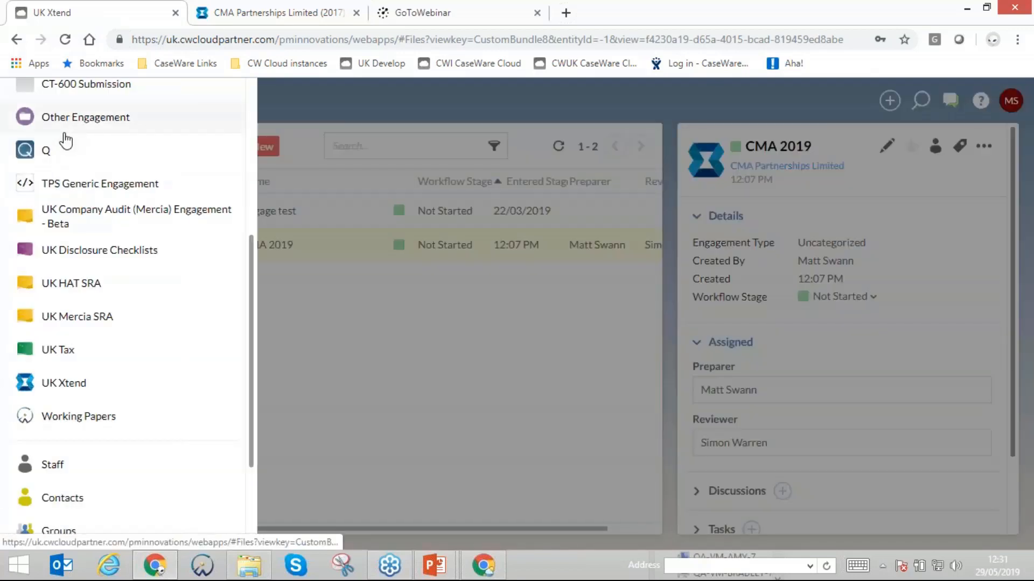
scroll(80, 172, "up", 3)
left_click(57, 175)
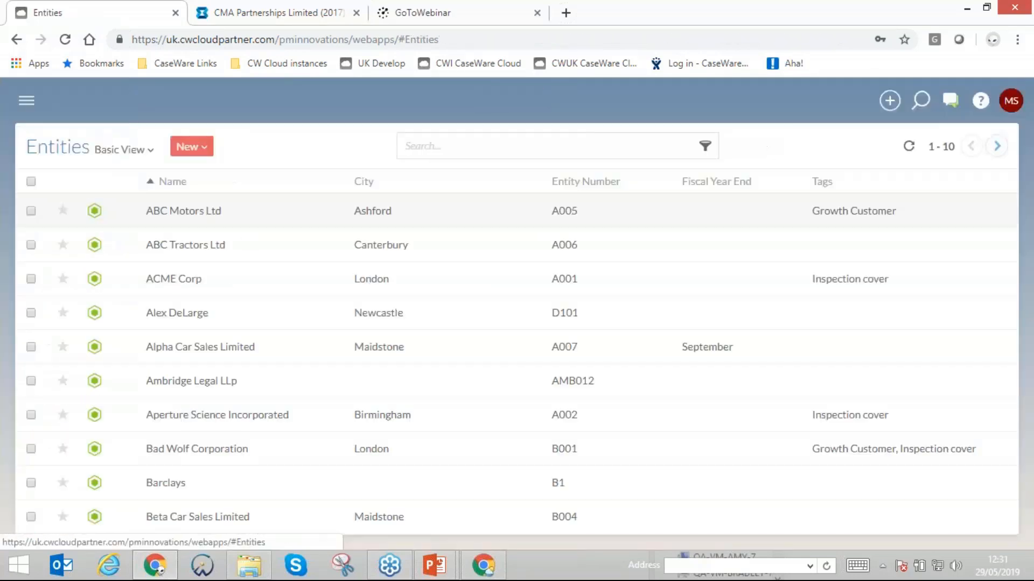
left_click(996, 146)
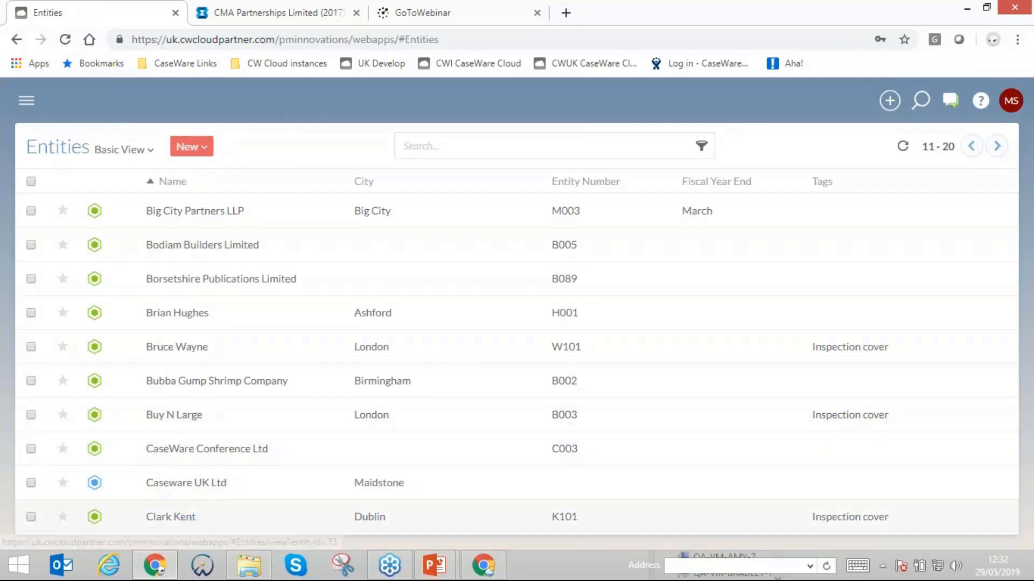
left_click(995, 146)
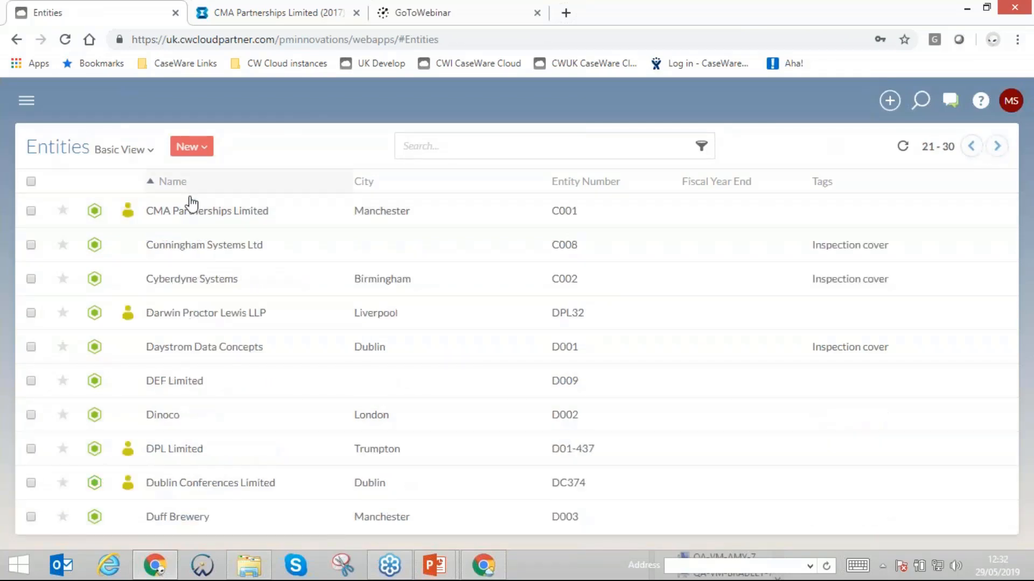
left_click(181, 215)
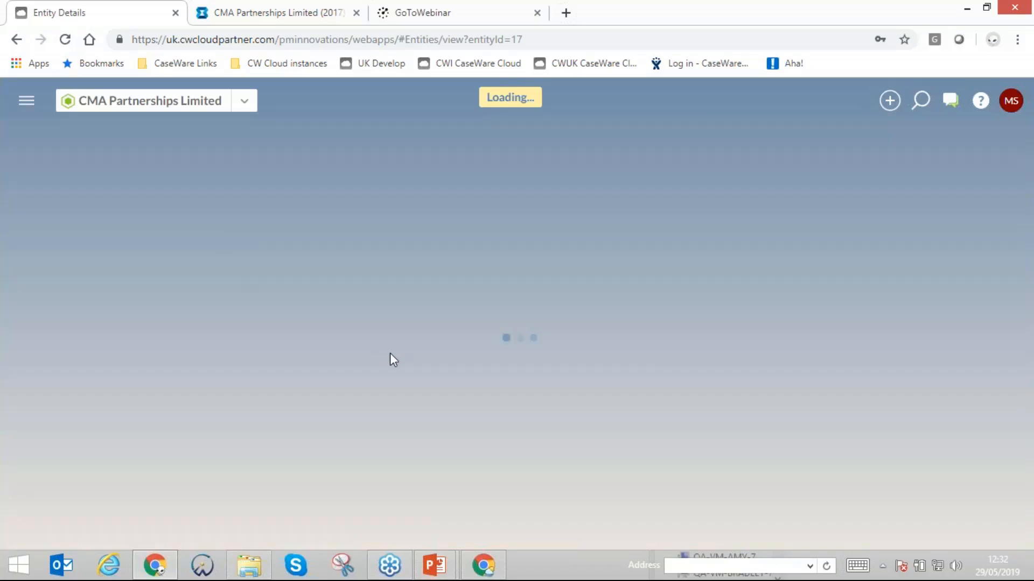
scroll(390, 356, "down", 10)
scroll(372, 367, "down", 3)
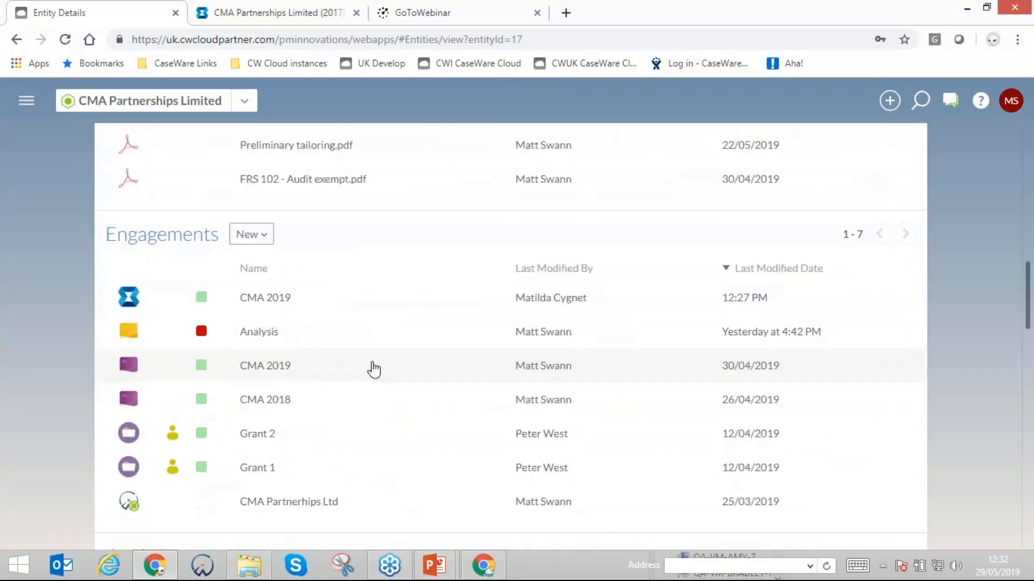
scroll(362, 325, "up", 4)
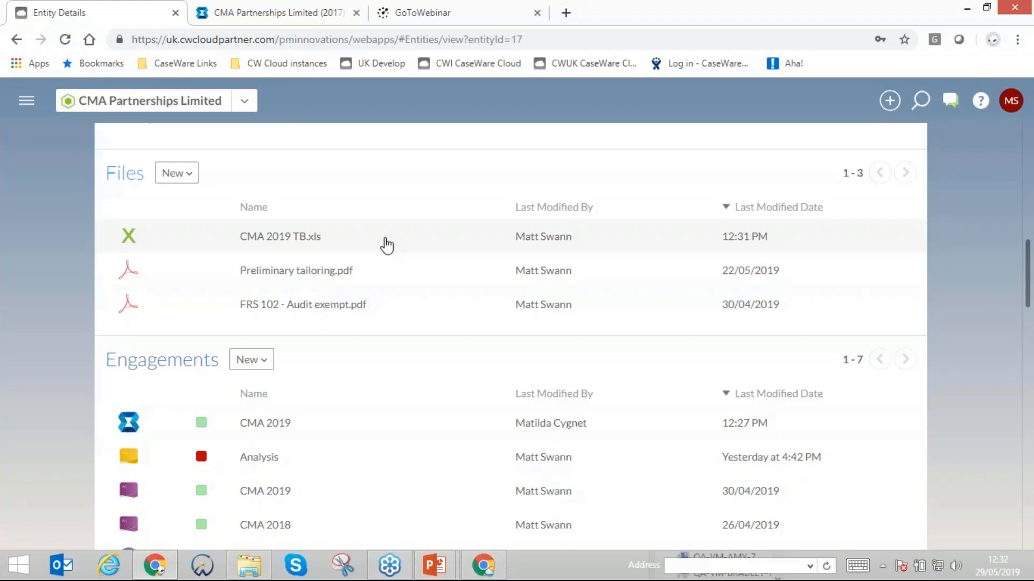
scroll(387, 246, "down", 3)
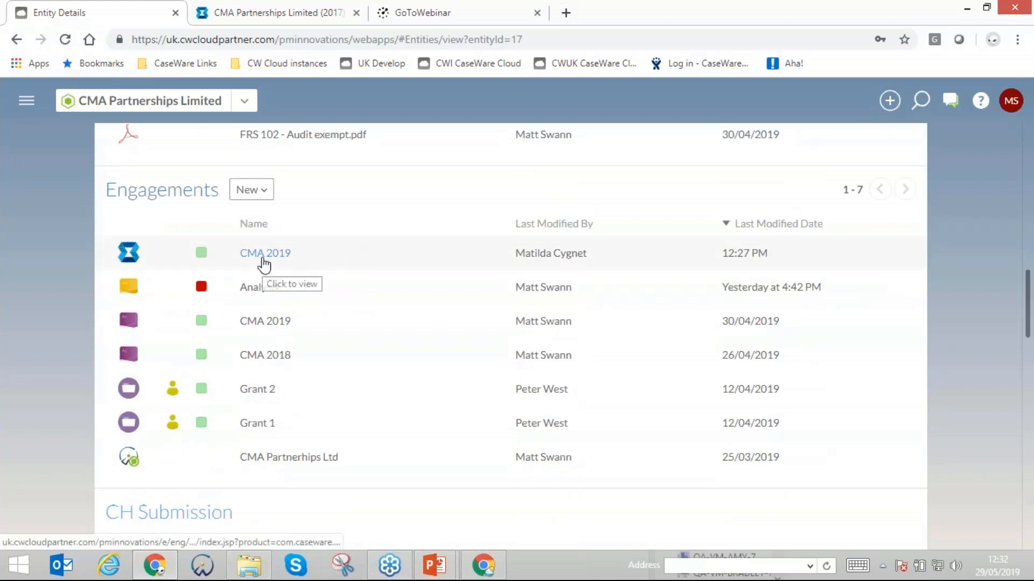
scroll(286, 261, "up", 4)
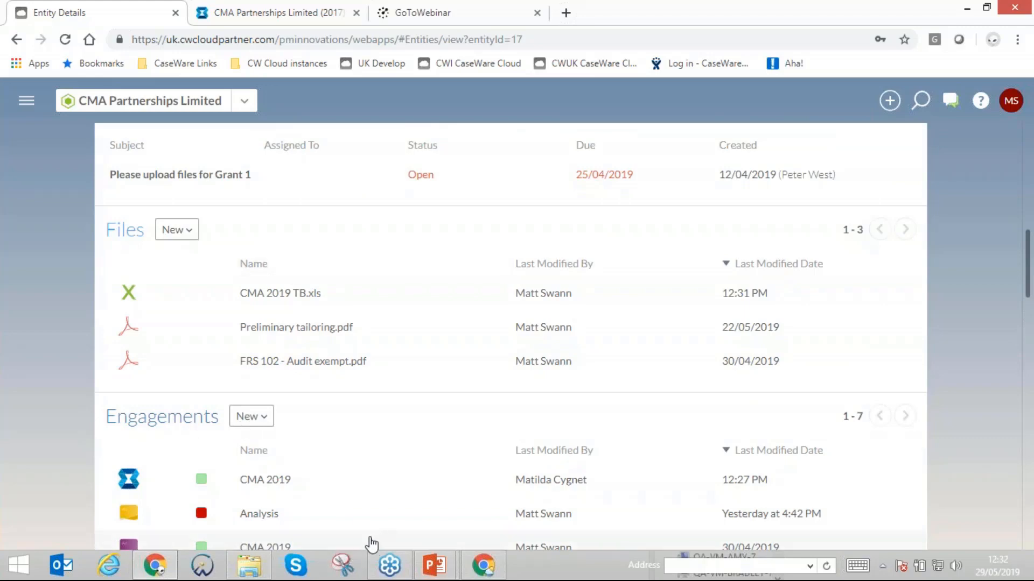
- Switch to CaseWare Working Papers and sign in to CaseWare Cloud with the account email and password
left_click(200, 564)
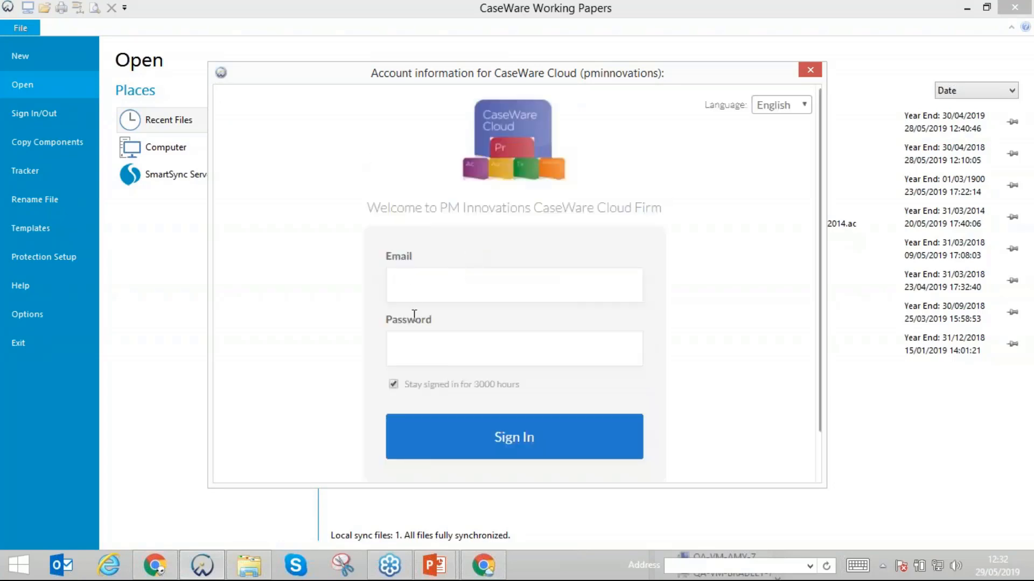
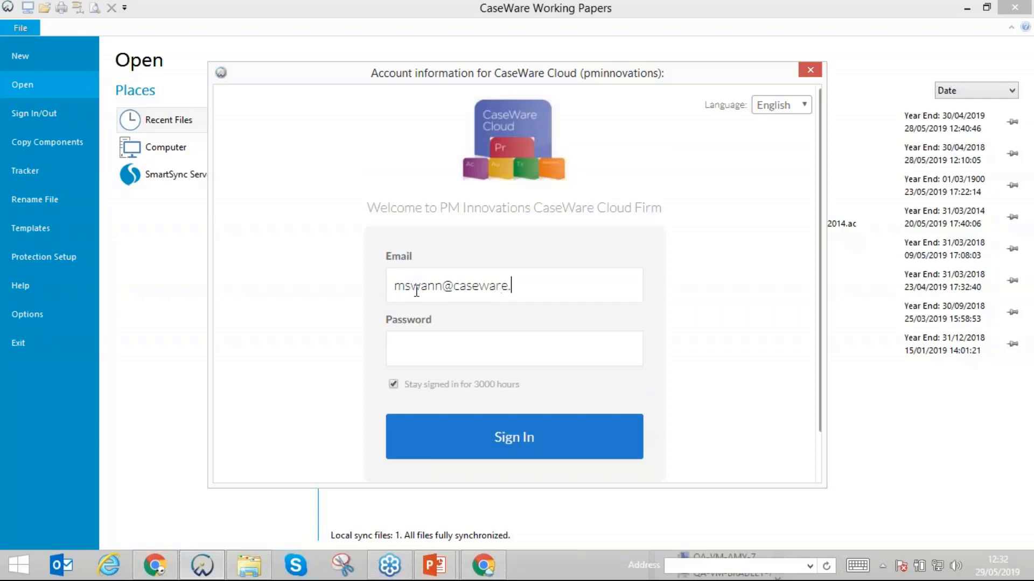
key("Tab")
key("Return")
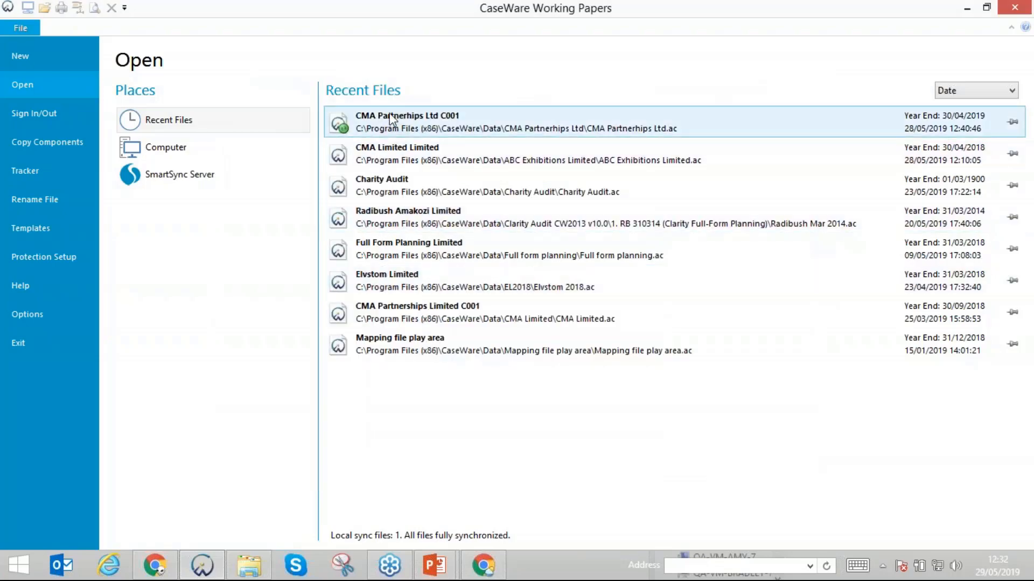
- Open the recent file CMA Partnerhips Ltd C001 and select the Lead schedules / Audit folder in its Document Manager
left_click(384, 127)
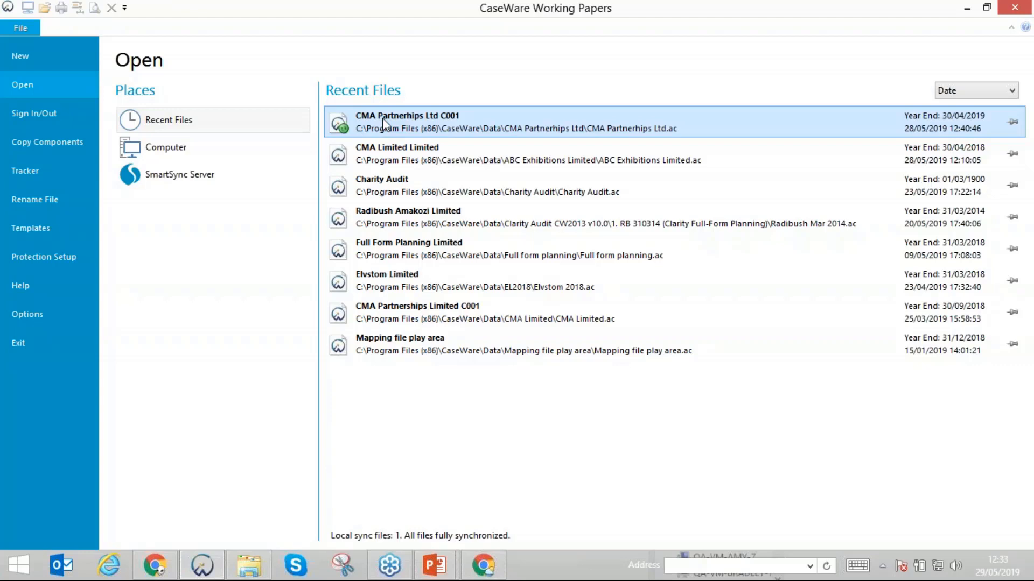
double_click(382, 118)
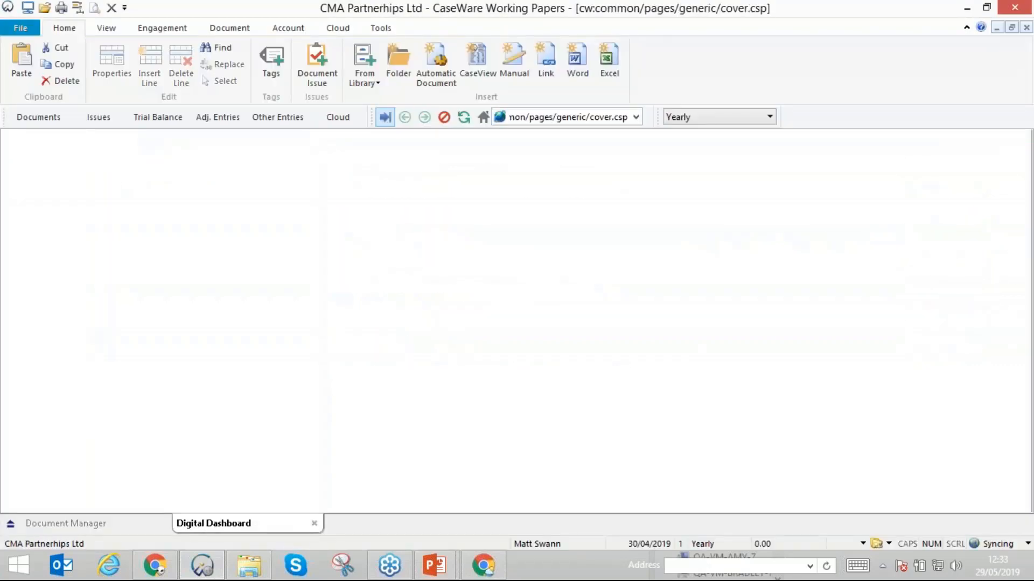
left_click(33, 119)
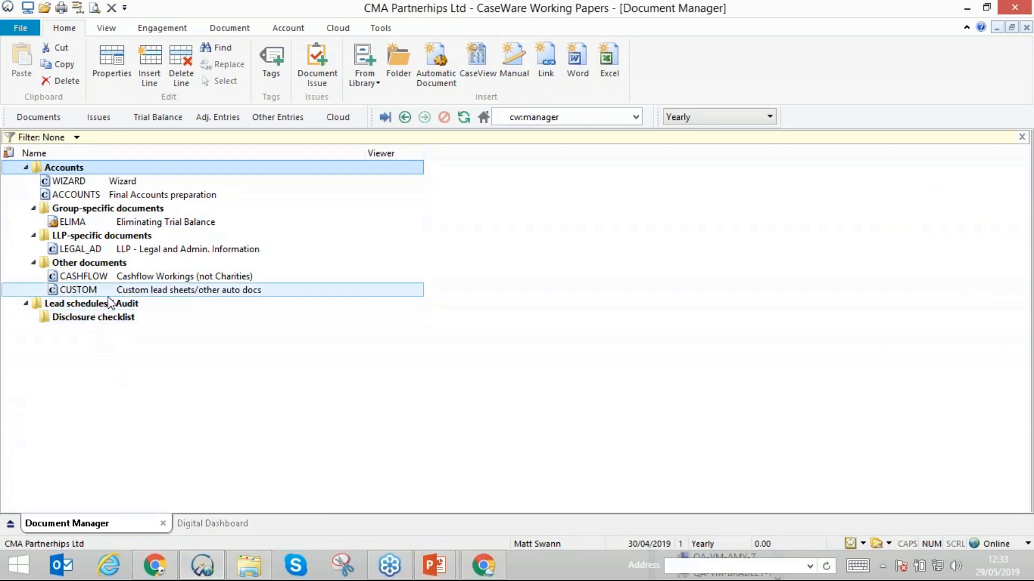
left_click(90, 306)
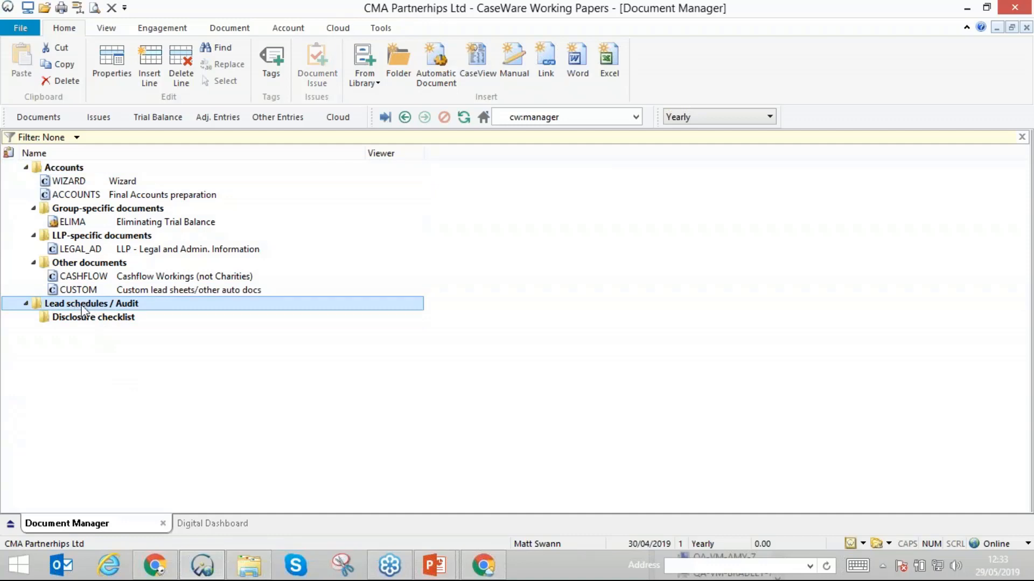
- Open the file's cloud engagement page within Working Papers and go to the client's cloud Files list
left_click(341, 30)
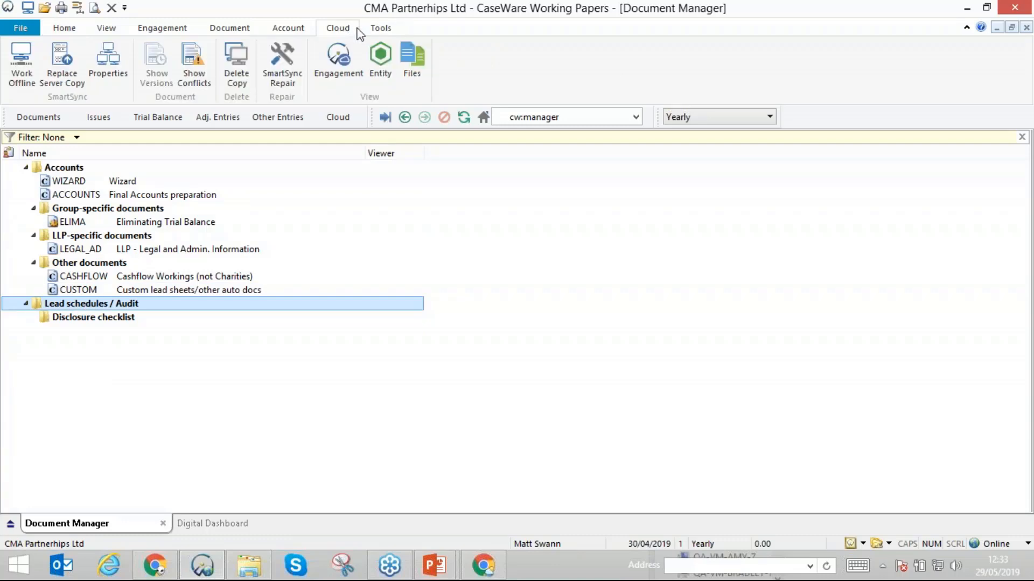
left_click(339, 59)
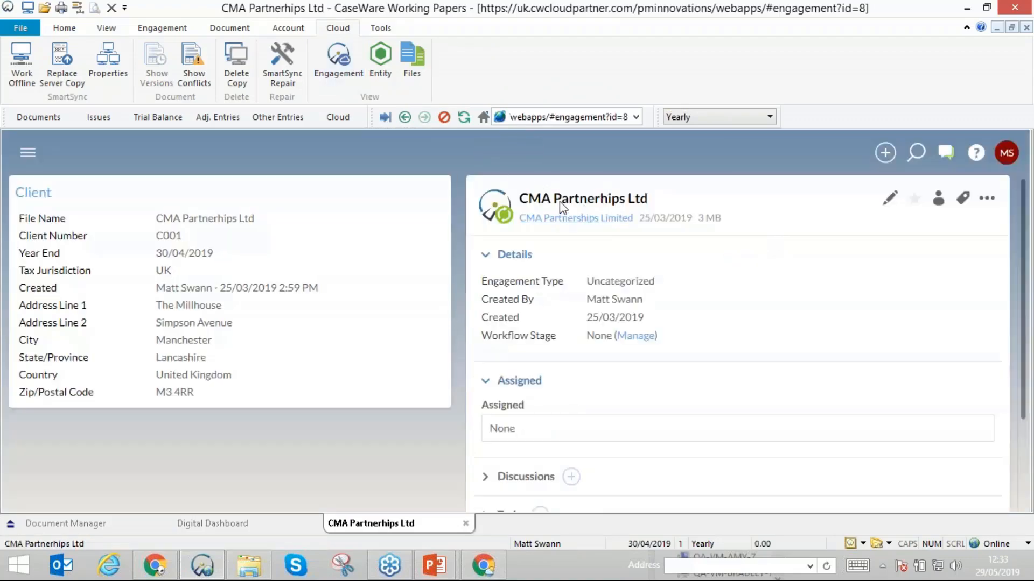
left_click(29, 154)
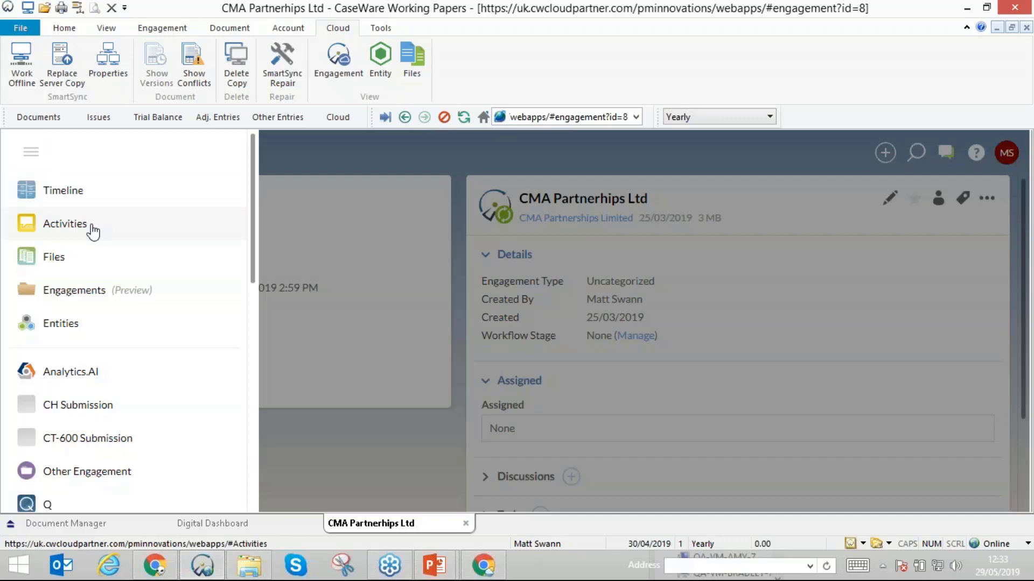
scroll(56, 319, "down", 3)
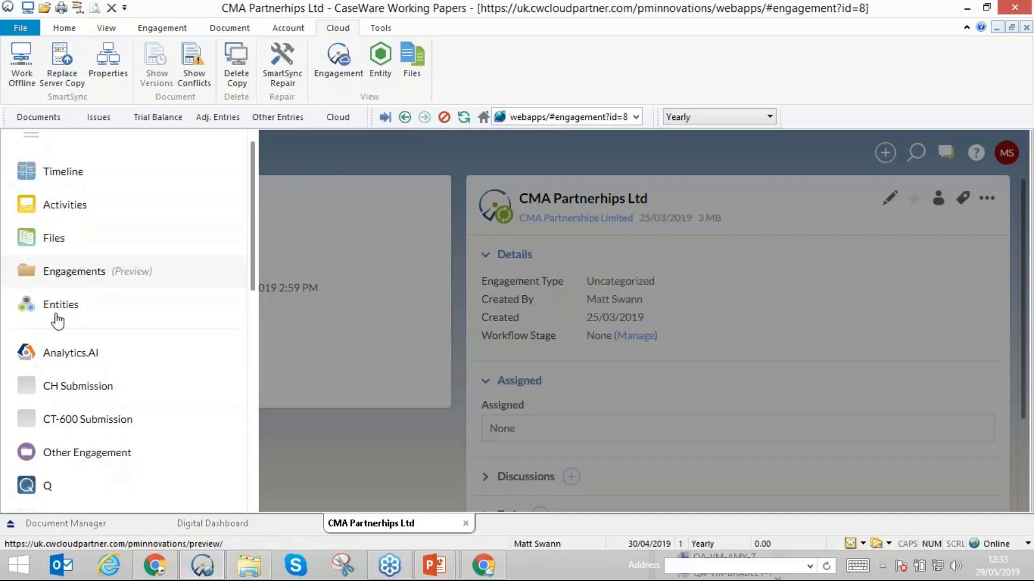
scroll(88, 355, "down", 6)
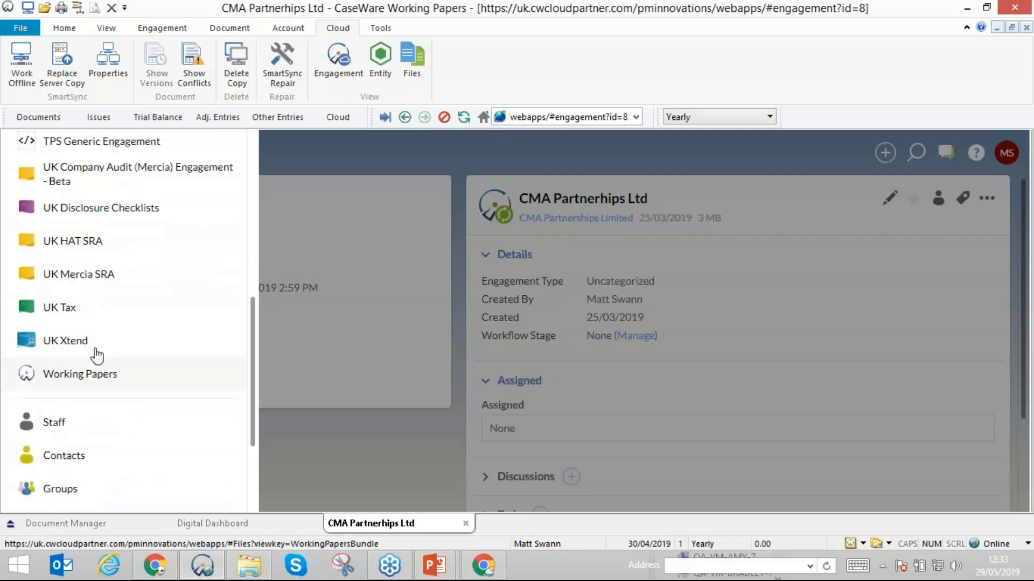
scroll(89, 344, "up", 9)
left_click(49, 260)
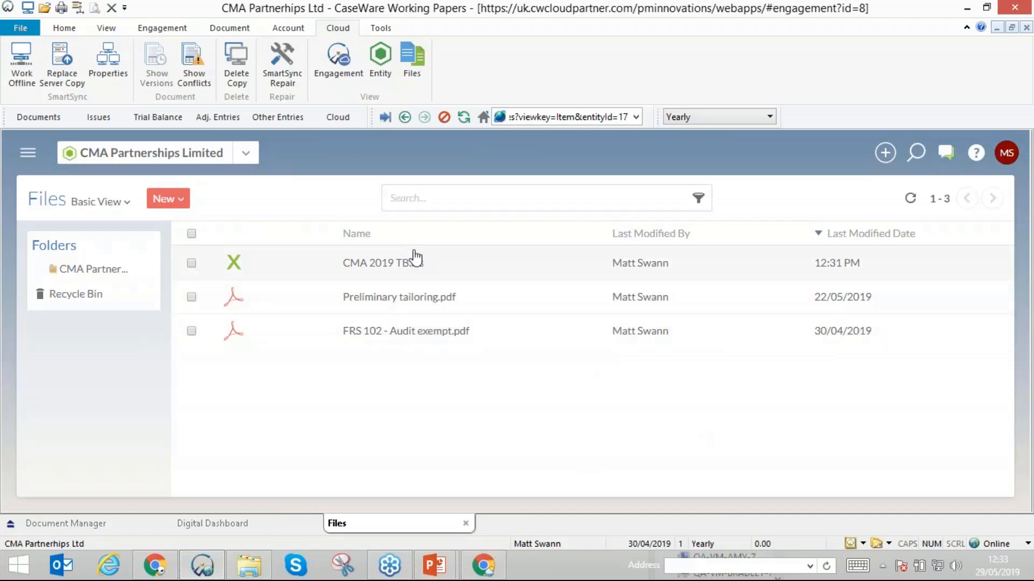
- Add CMA 2019 TB.xls to the Document Manager with number TB1 and select the new document under Lead schedules / Audit
right_click(377, 267)
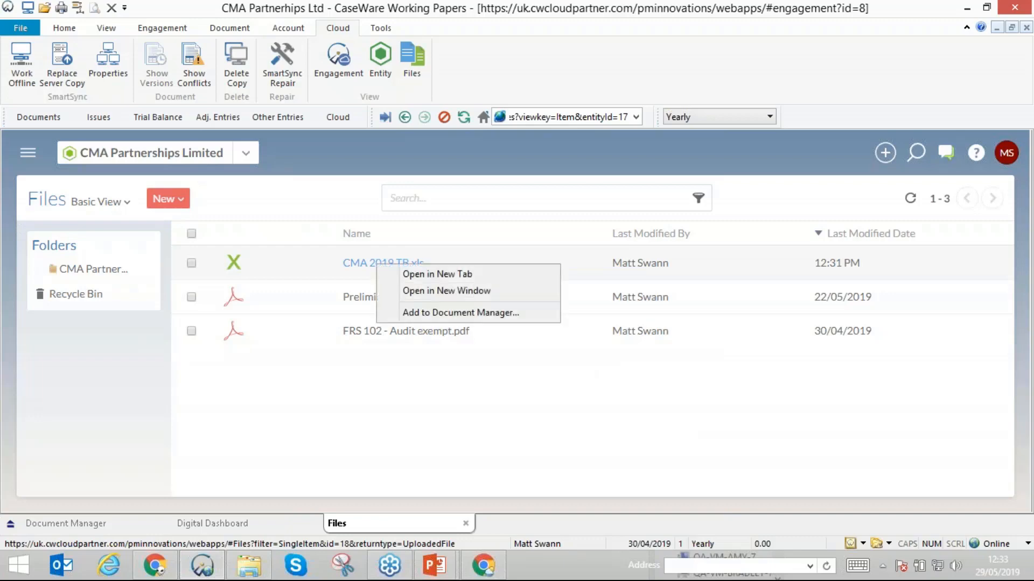
left_click(433, 313)
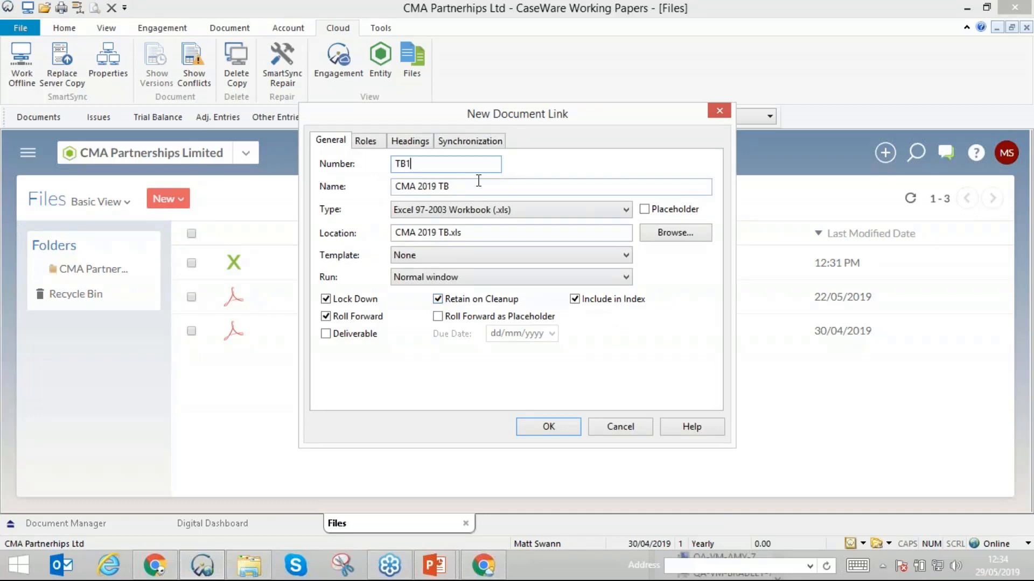
left_click(544, 428)
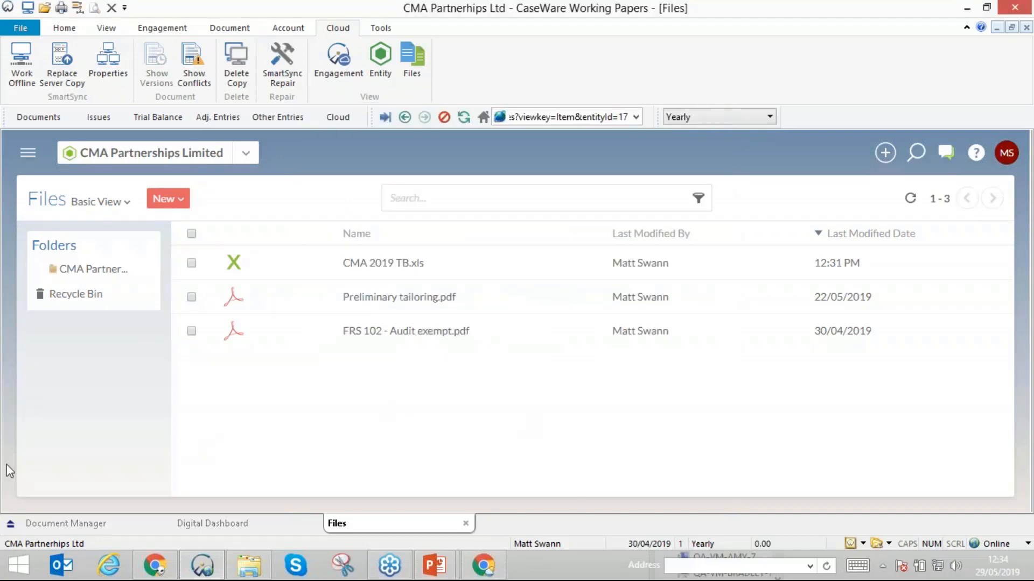
left_click(60, 525)
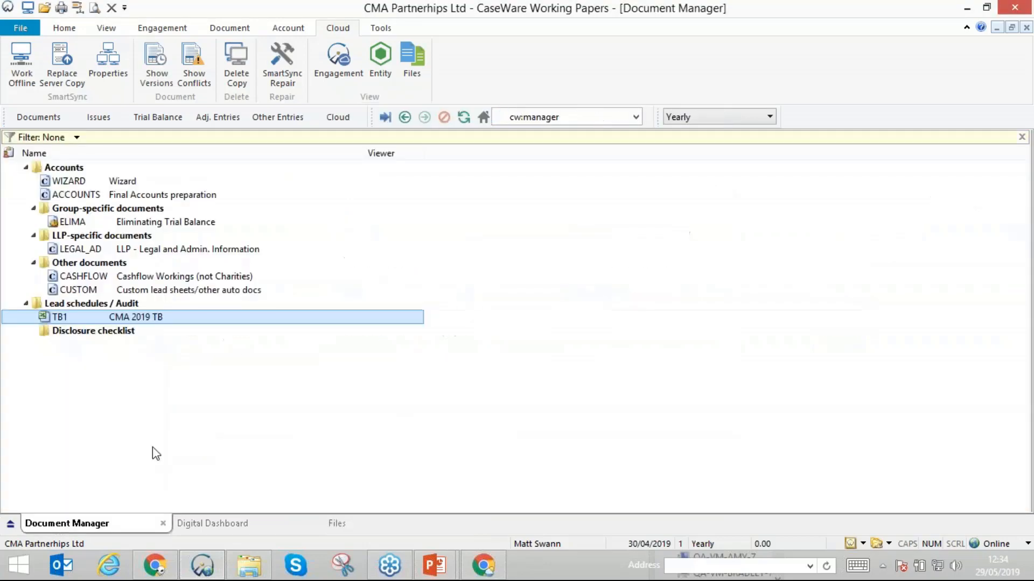
double_click(104, 316)
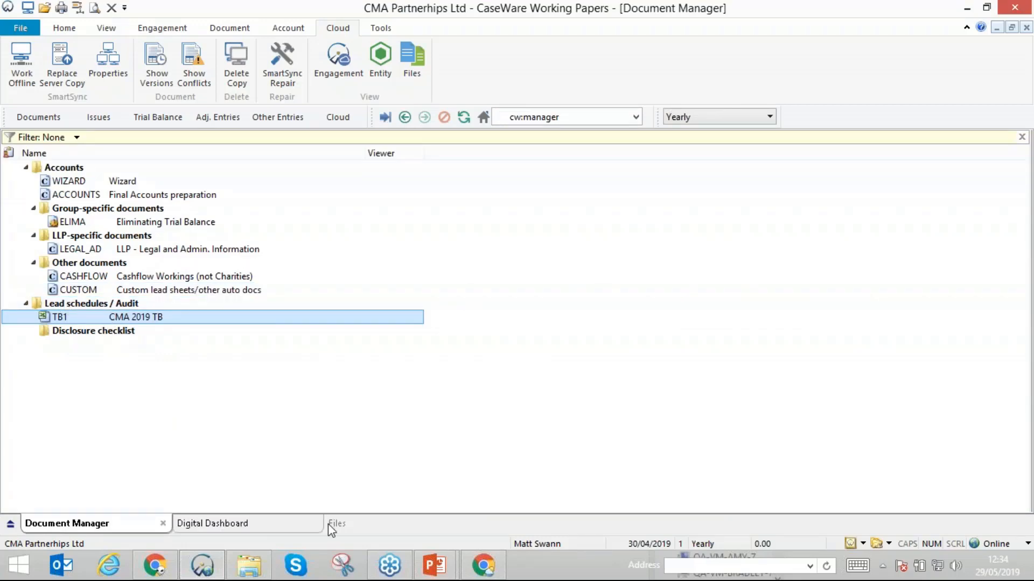
- Return to the cloud pages, open the CMA Partnerships Limited entity details and locate the CMA 2019 engagement
left_click(26, 154)
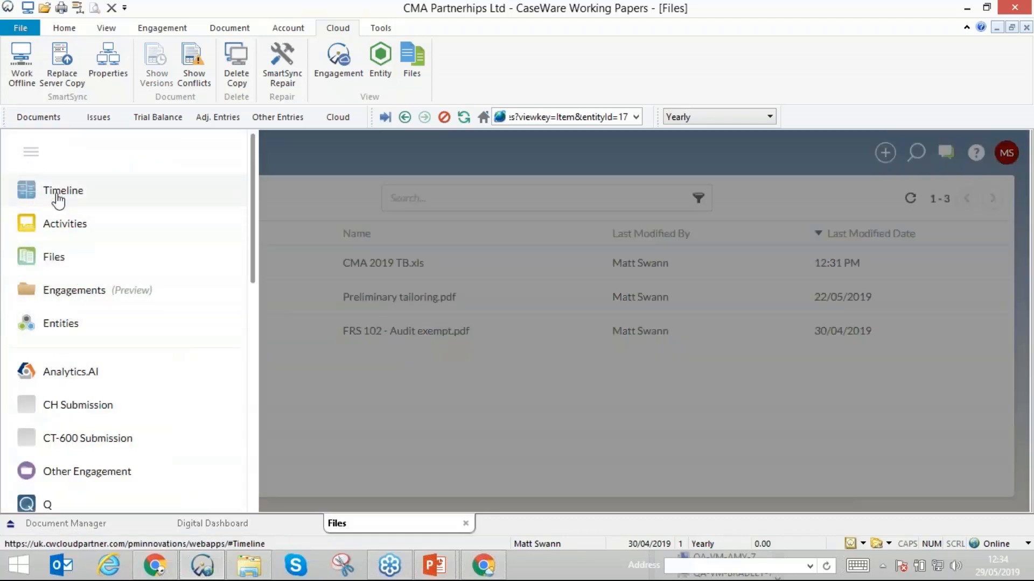
scroll(165, 283, "down", 1)
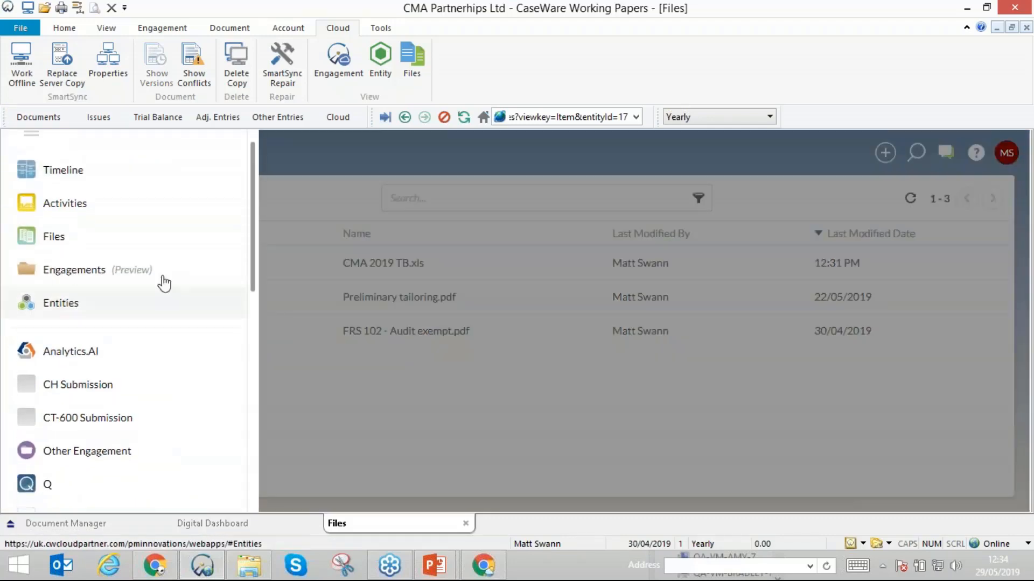
left_click(364, 172)
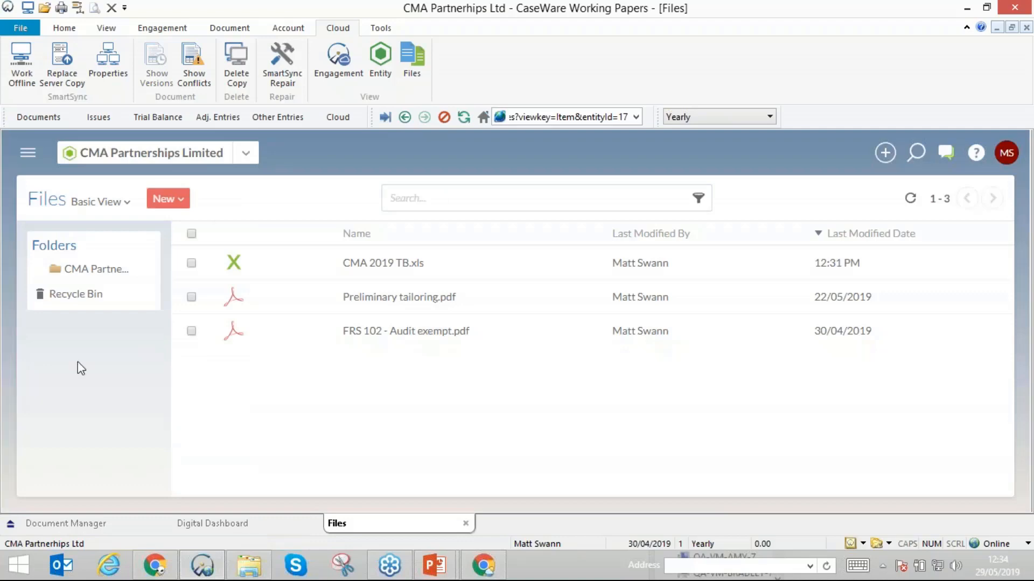
left_click(129, 154)
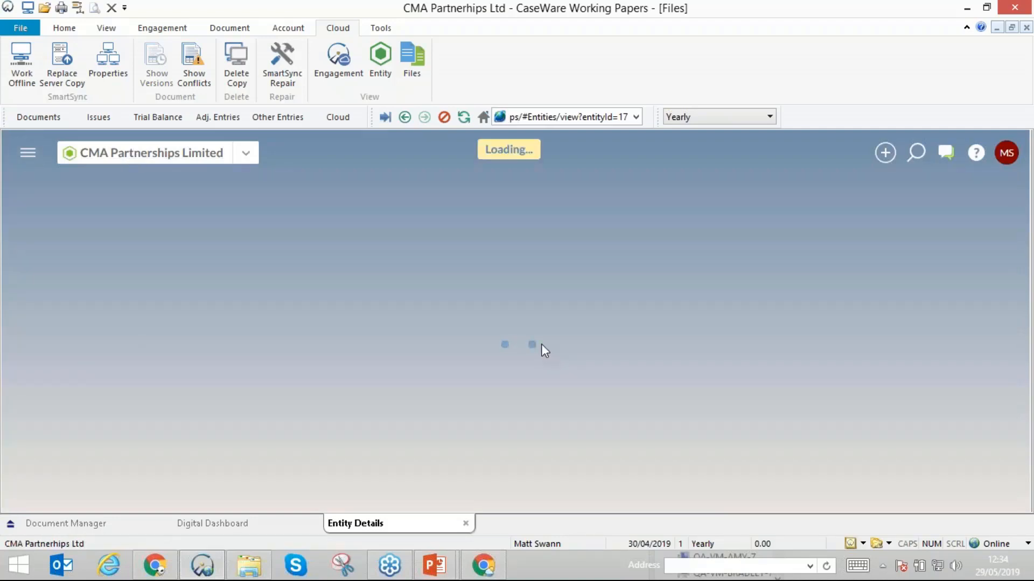
scroll(545, 351, "down", 15)
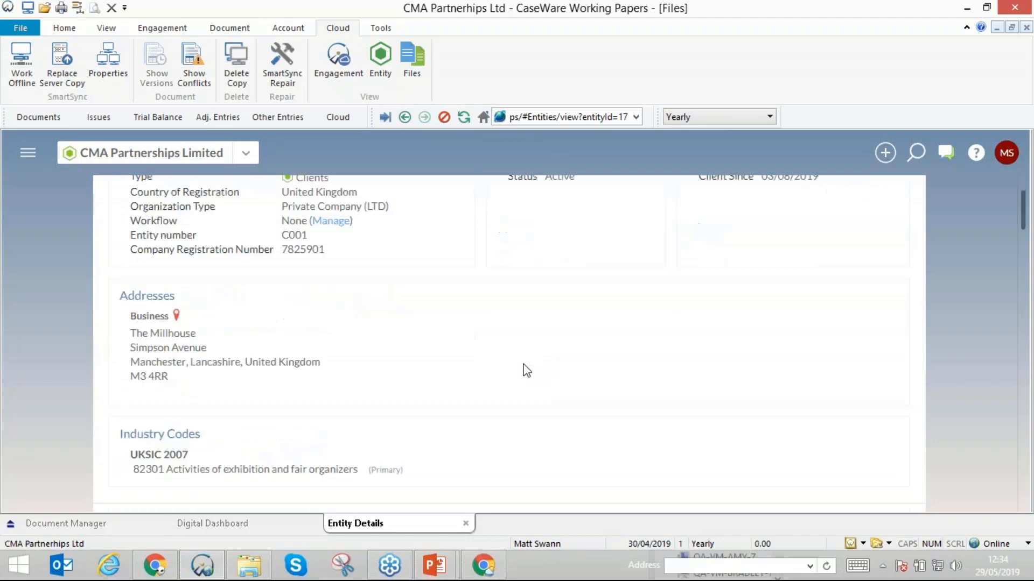
scroll(302, 387, "down", 7)
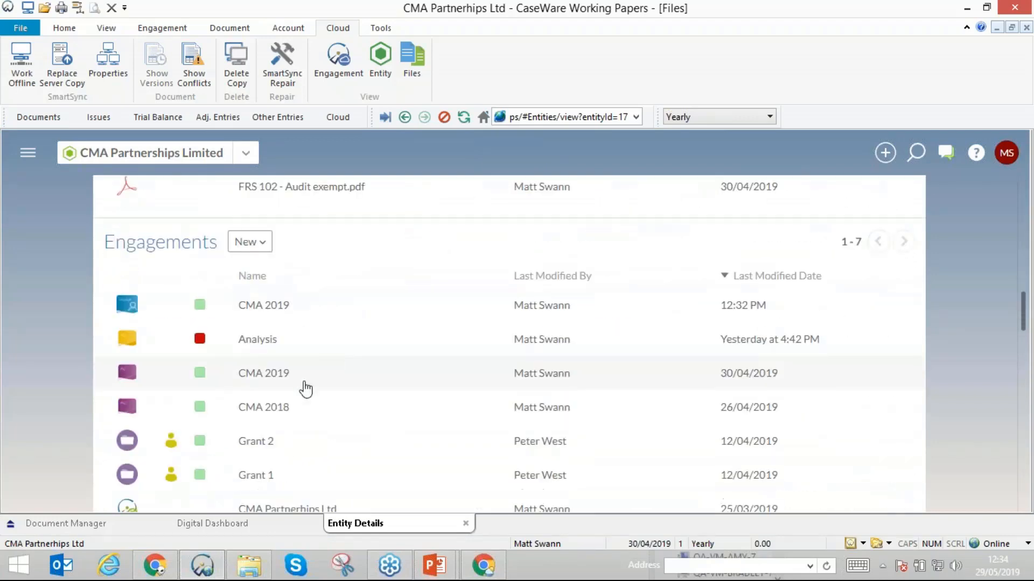
scroll(334, 295, "up", 5)
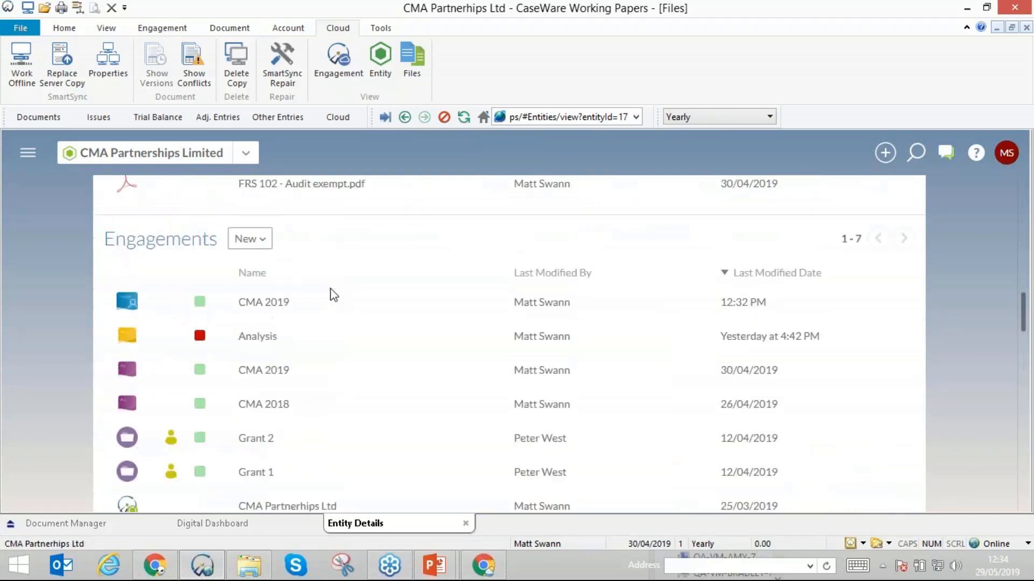
left_click(264, 306)
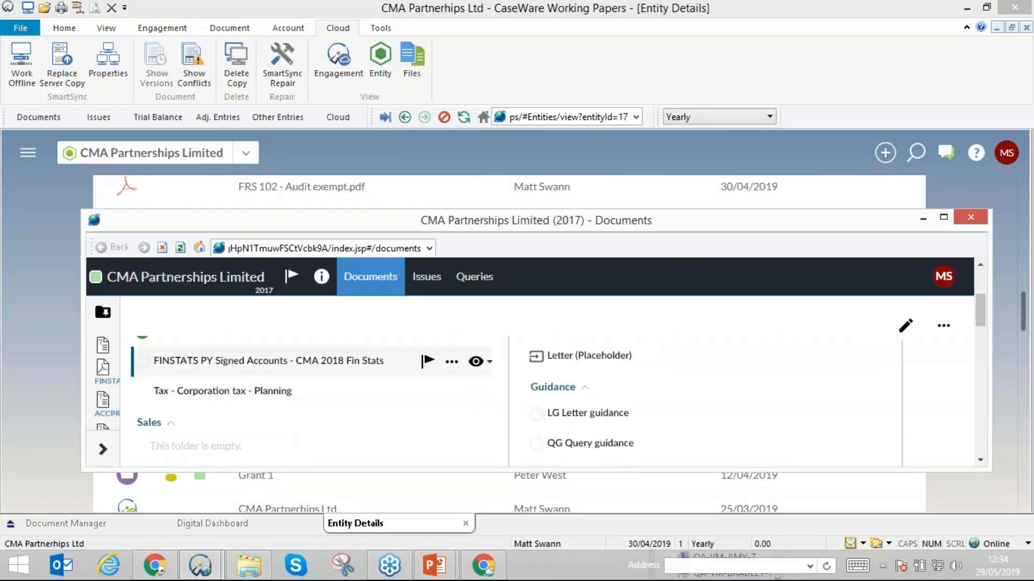
left_click_drag(456, 218, 597, 241)
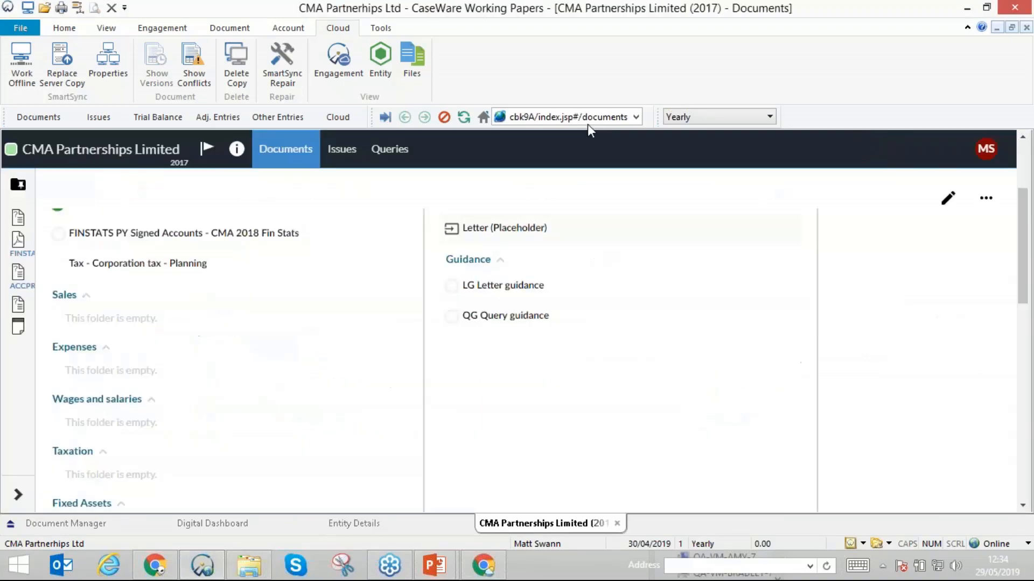
left_click(622, 522)
- Open the CMA 2019 engagement in its own window and place it below the document list of the file's Document Manager
left_click(263, 306)
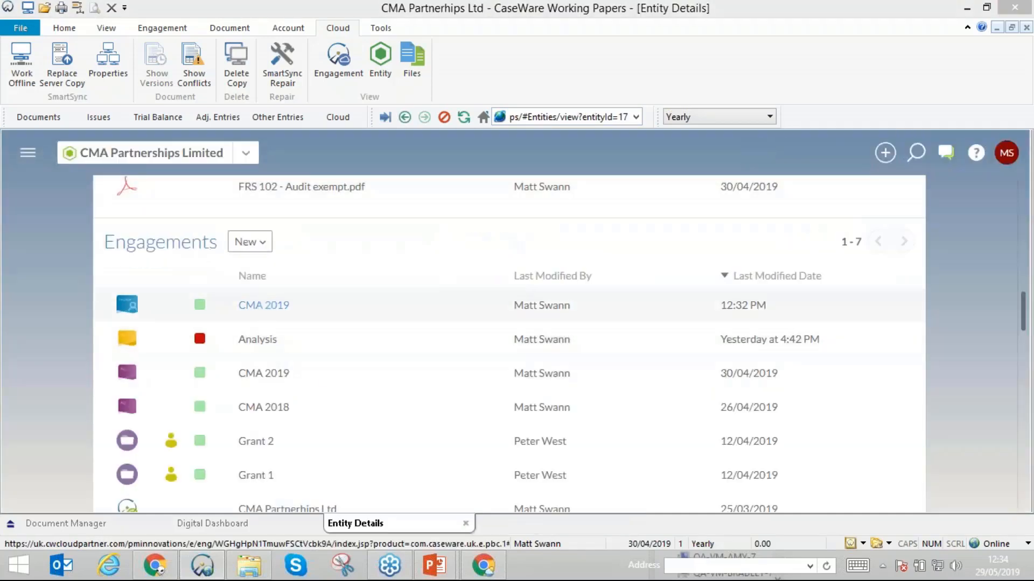
mouse_move(199, 567)
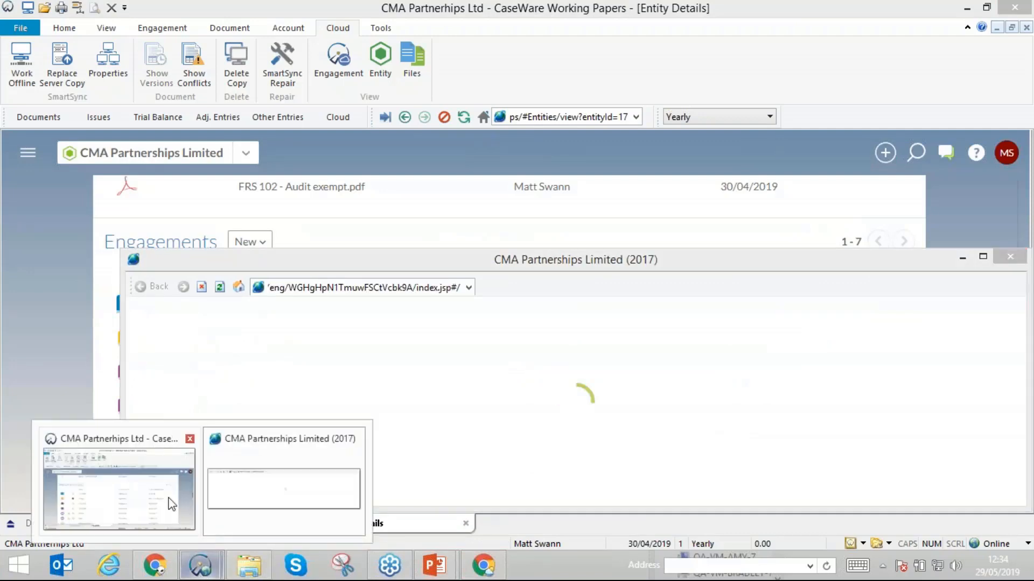
left_click(62, 520)
left_click(61, 523)
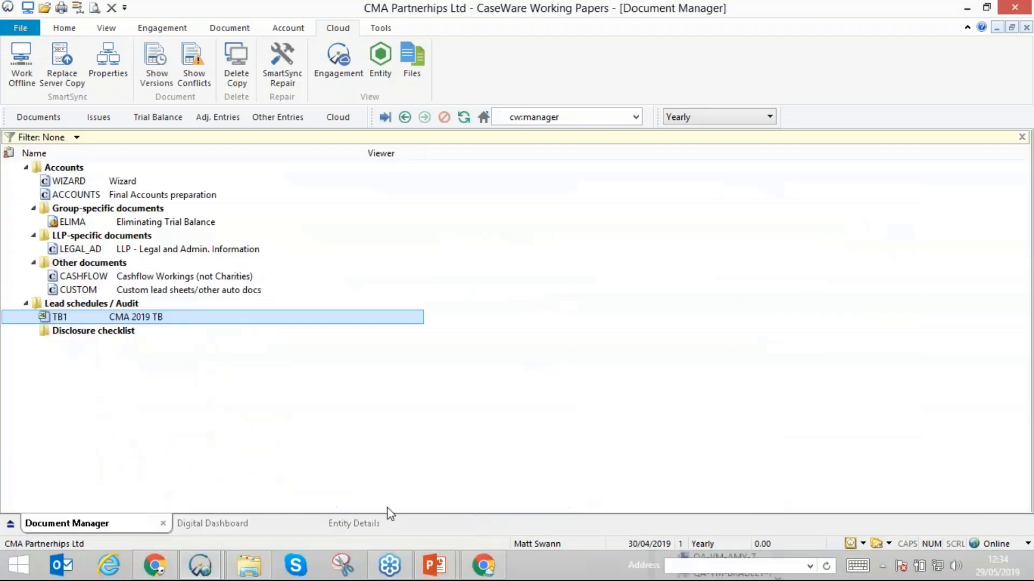
mouse_move(200, 566)
left_click(352, 484)
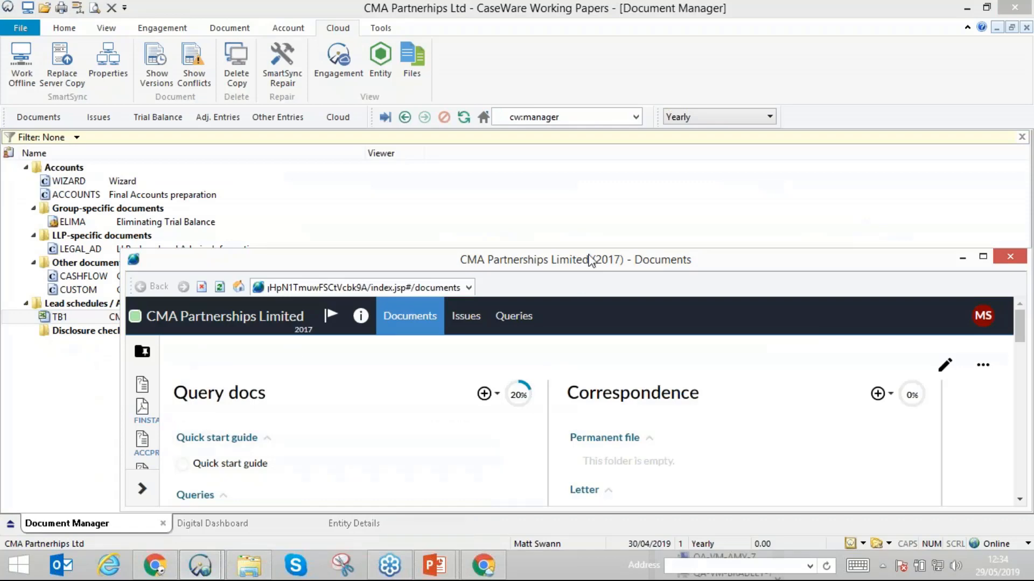
mouse_move(593, 259)
left_mouse_down()
mouse_move(619, 249)
mouse_move(509, 308)
mouse_move(540, 425)
mouse_move(554, 370)
left_mouse_up()
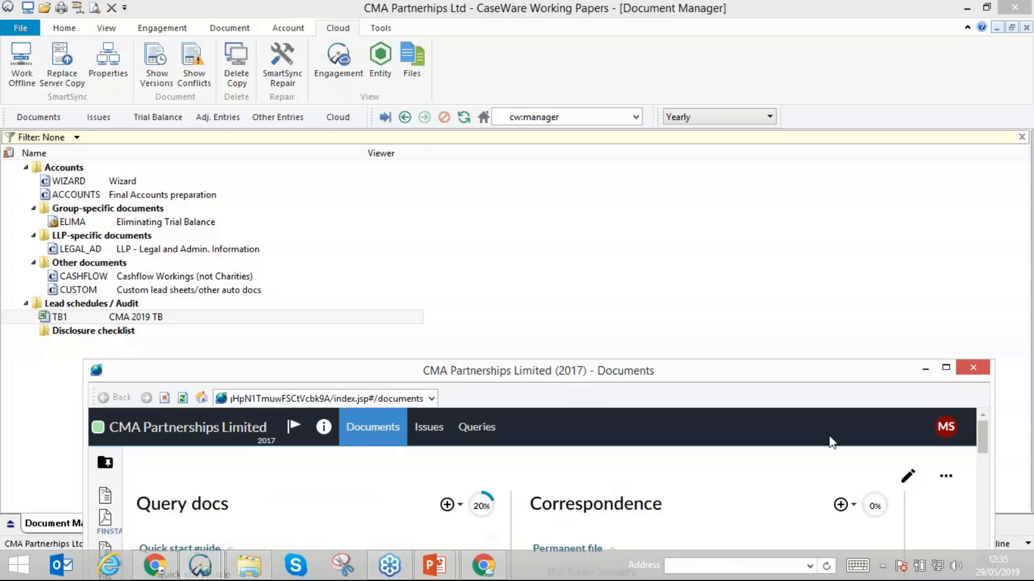
- Copy the FINSTATS PY Signed Accounts - CMA 2018 Fin Stats document into LLP-specific documents, then view the added PDF and close it
left_click_drag(980, 427, 976, 456)
left_click(982, 415)
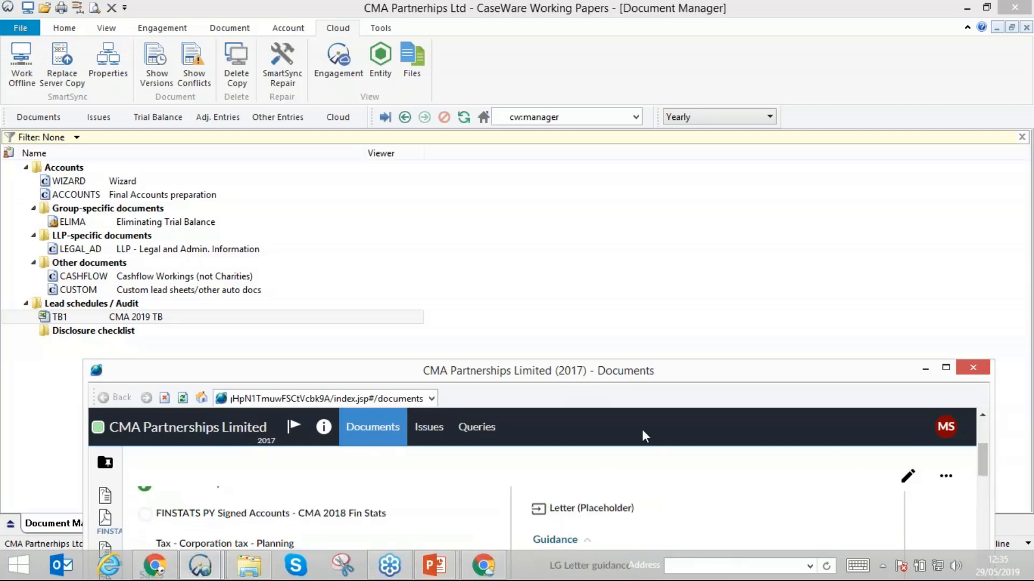
left_click_drag(208, 519, 103, 246)
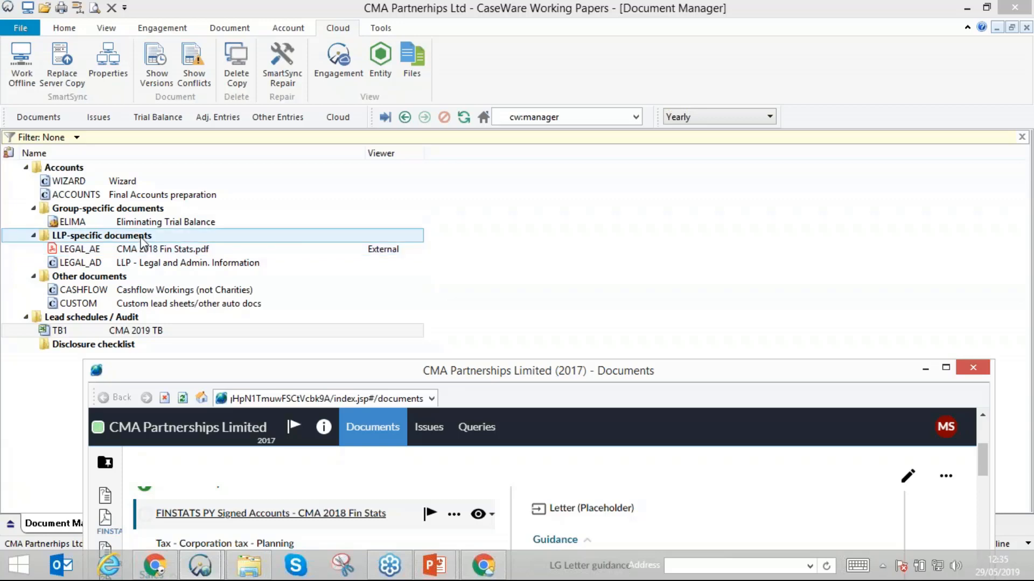
left_click(173, 252)
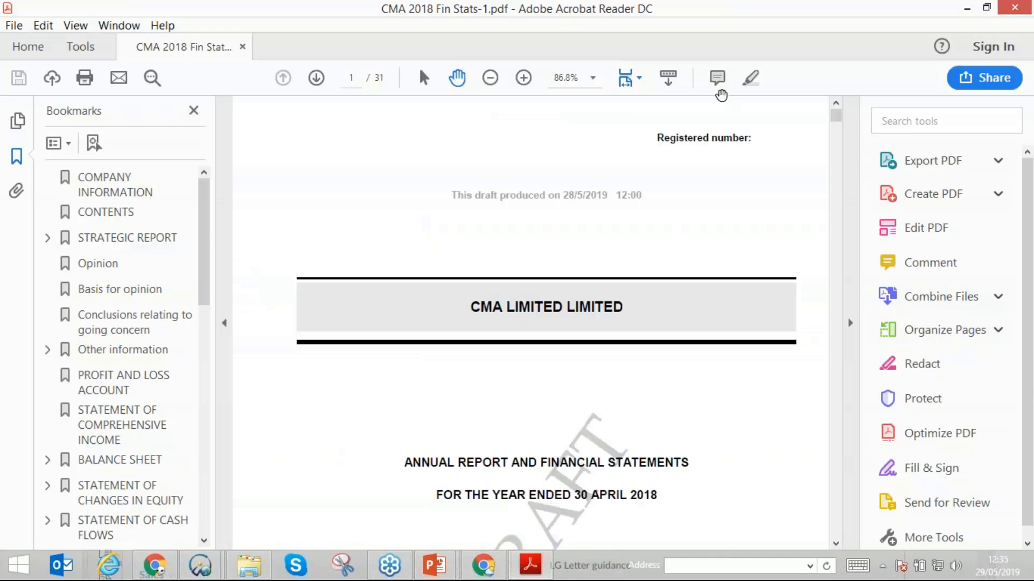
left_click(1014, 7)
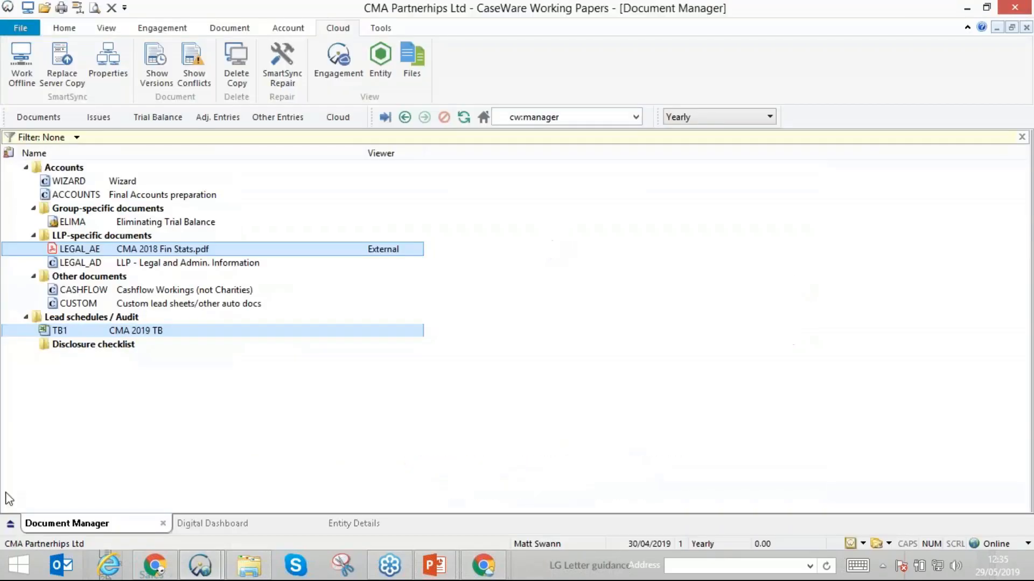